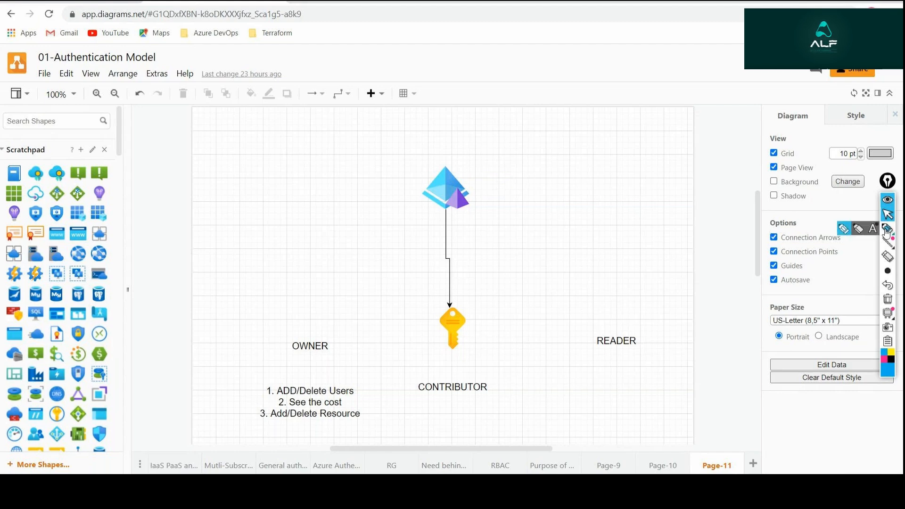
Circle the directory icon and the key icon with the annotation pen, and clear the markings.
left_click(887, 230)
mouse_move(468, 152)
left_mouse_down()
mouse_move(409, 174)
mouse_move(491, 209)
mouse_move(460, 150)
left_mouse_up()
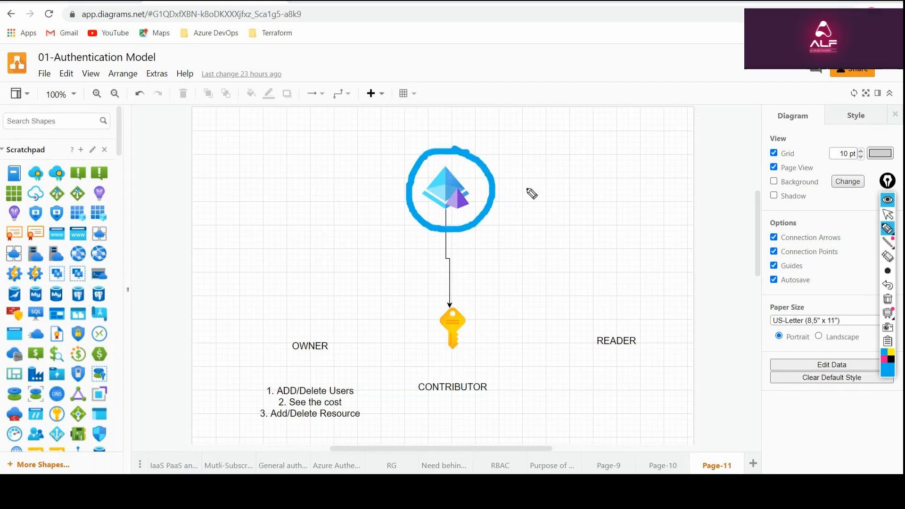
left_click_drag(509, 191, 527, 191)
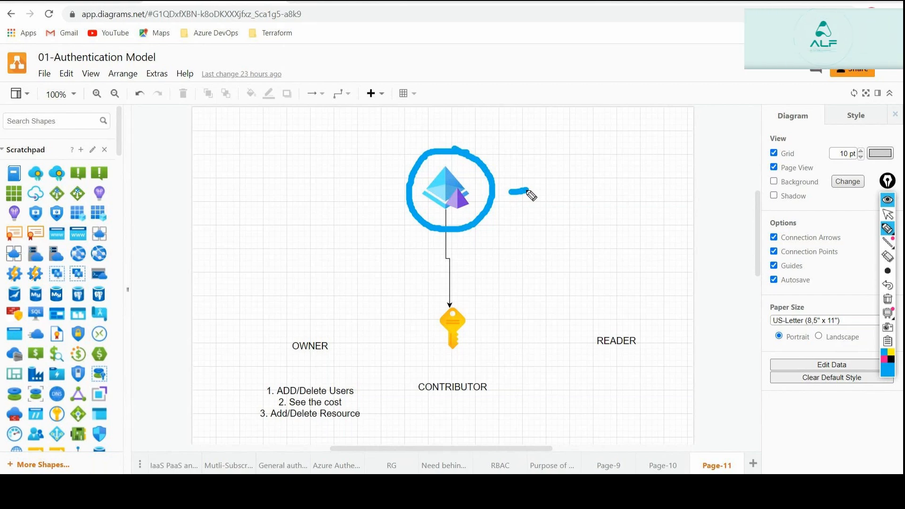
mouse_move(455, 282)
left_mouse_down()
mouse_move(429, 301)
mouse_move(413, 357)
mouse_move(516, 310)
mouse_move(455, 290)
left_mouse_up()
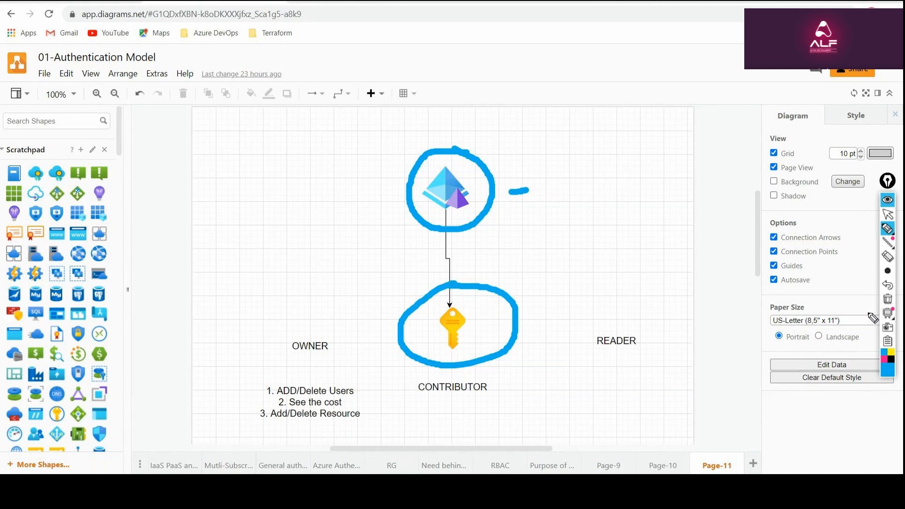
mouse_move(882, 309)
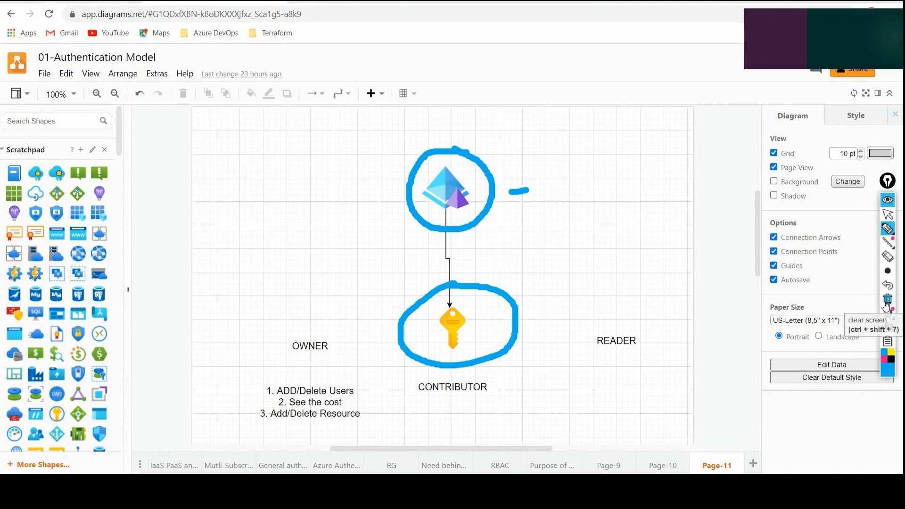
left_click(887, 299)
left_click(887, 214)
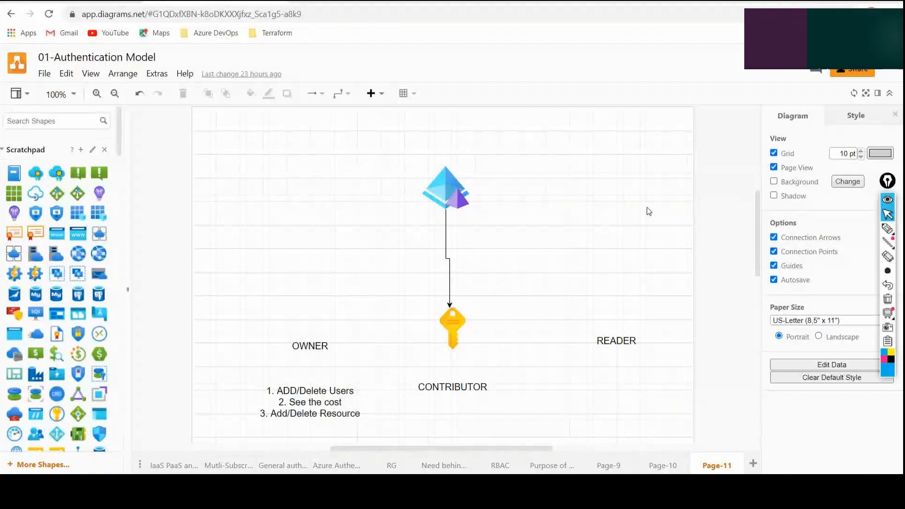
On the IaaS PaaS page, draw a thin arrow above the On-site column and tick the "You manage" legend entry.
left_click(174, 465)
scroll(593, 211, "up", 3)
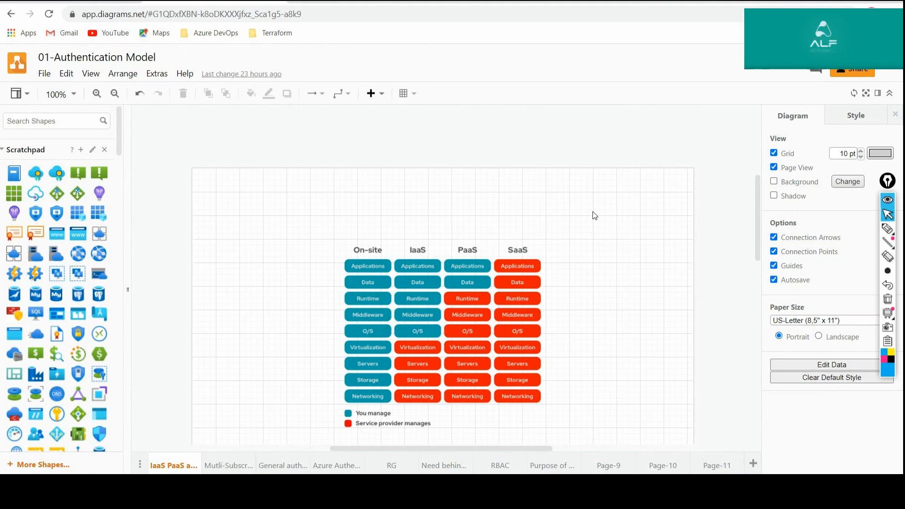
mouse_move(887, 231)
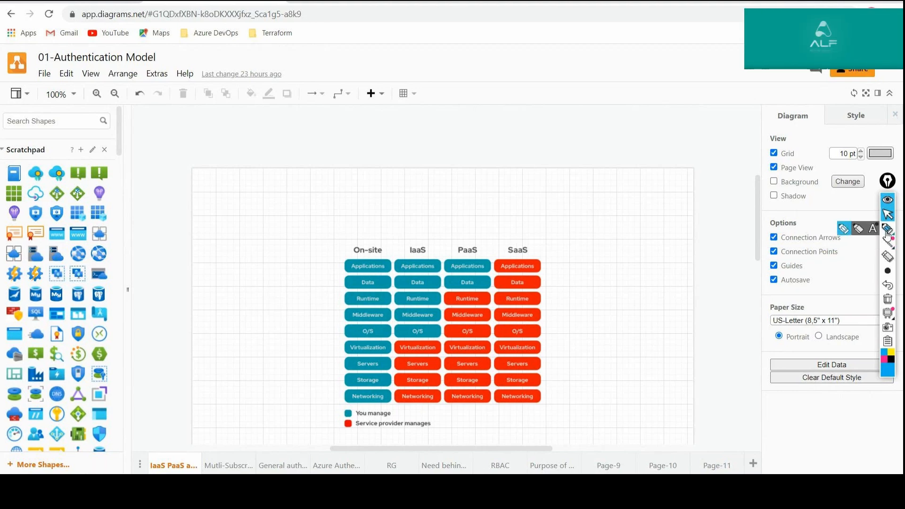
mouse_move(884, 273)
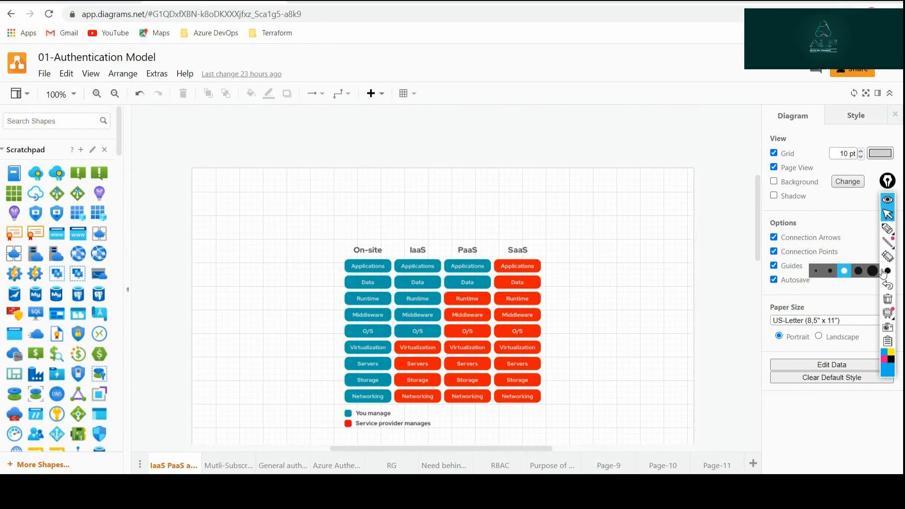
left_click(887, 229)
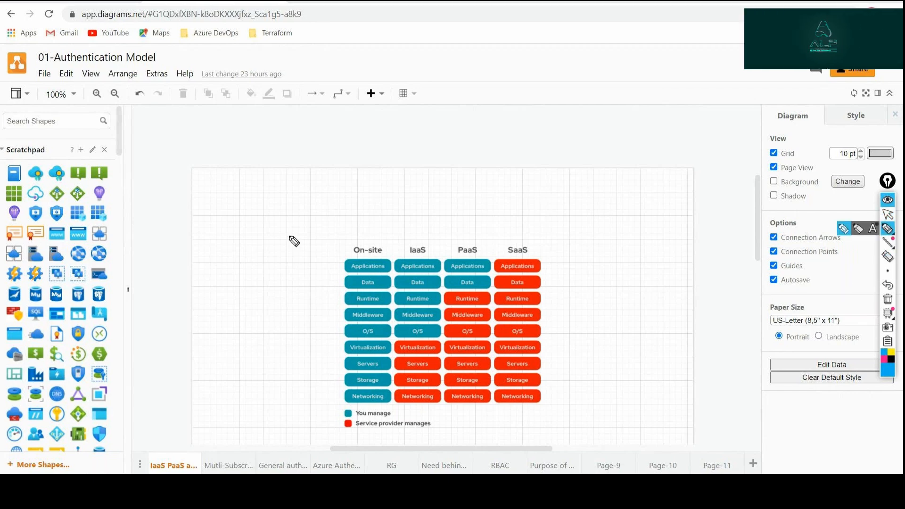
mouse_move(360, 190)
left_mouse_down()
mouse_move(360, 222)
mouse_move(352, 216)
mouse_move(367, 218)
left_mouse_up()
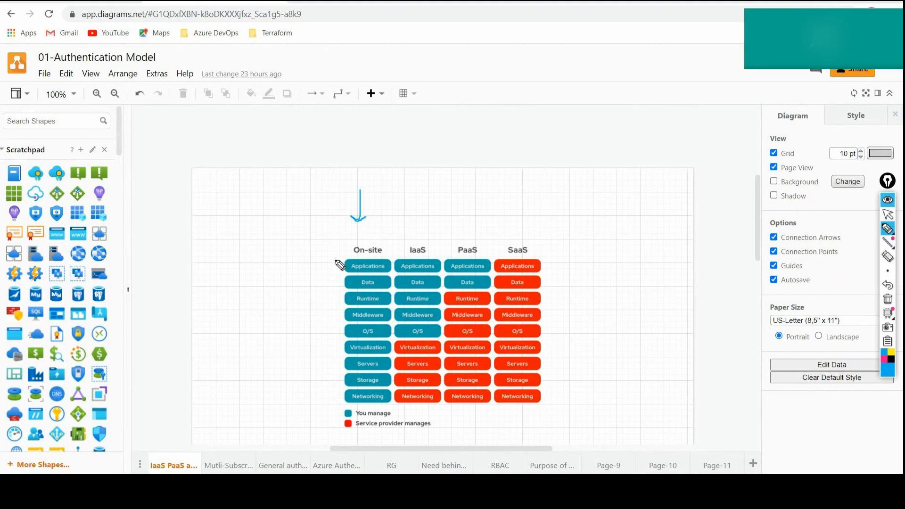
left_click_drag(398, 413, 415, 409)
Mark the IaaS column with an arrow, a loop around Applications to O/S, and a line beside Virtualization to Networking.
mouse_move(423, 196)
left_mouse_down()
mouse_move(422, 238)
mouse_move(428, 233)
left_mouse_up()
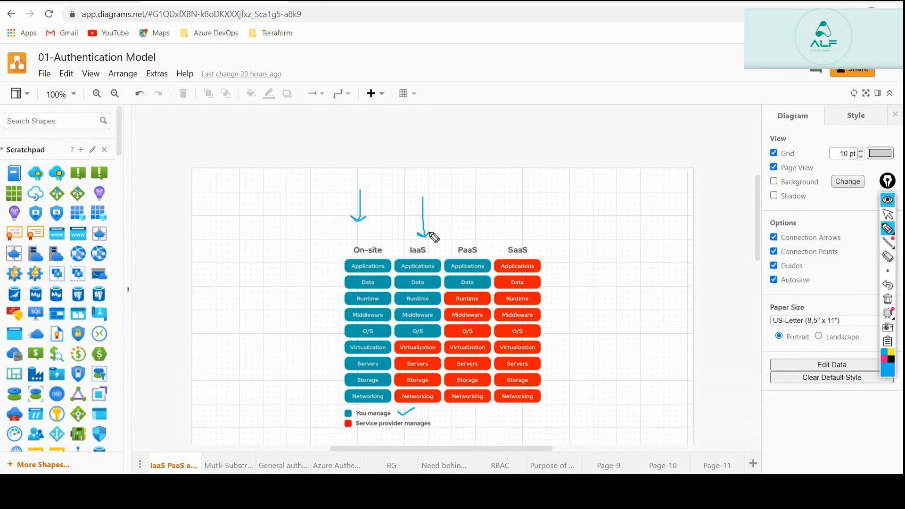
mouse_move(396, 253)
left_mouse_down()
mouse_move(395, 309)
mouse_move(424, 348)
mouse_move(434, 347)
mouse_move(445, 317)
mouse_move(433, 267)
mouse_move(396, 255)
left_mouse_up()
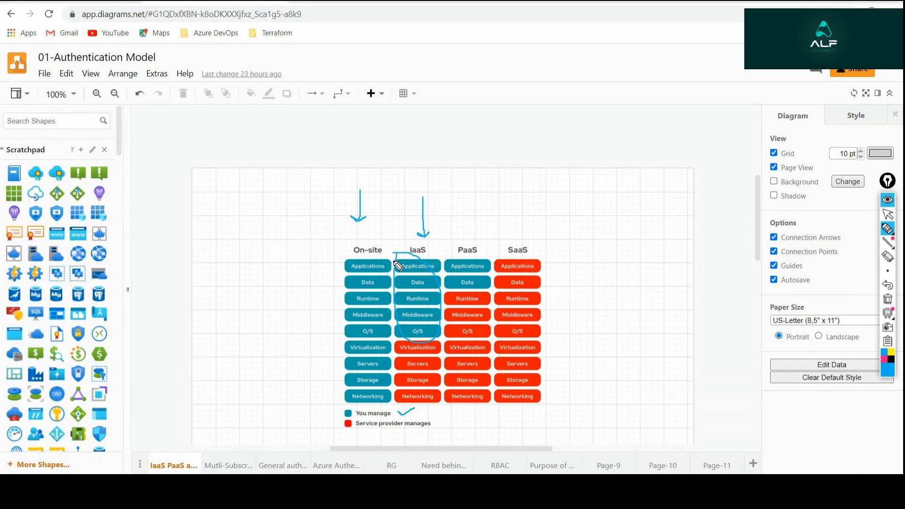
left_click_drag(446, 347, 447, 406)
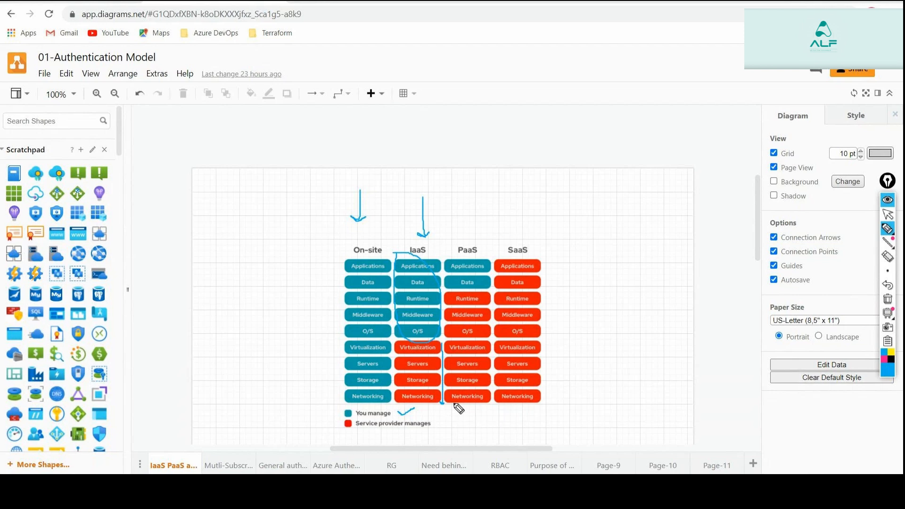
Draw arrows above the PaaS and SaaS columns and join their upper ends with a line.
left_click_drag(459, 189, 463, 226)
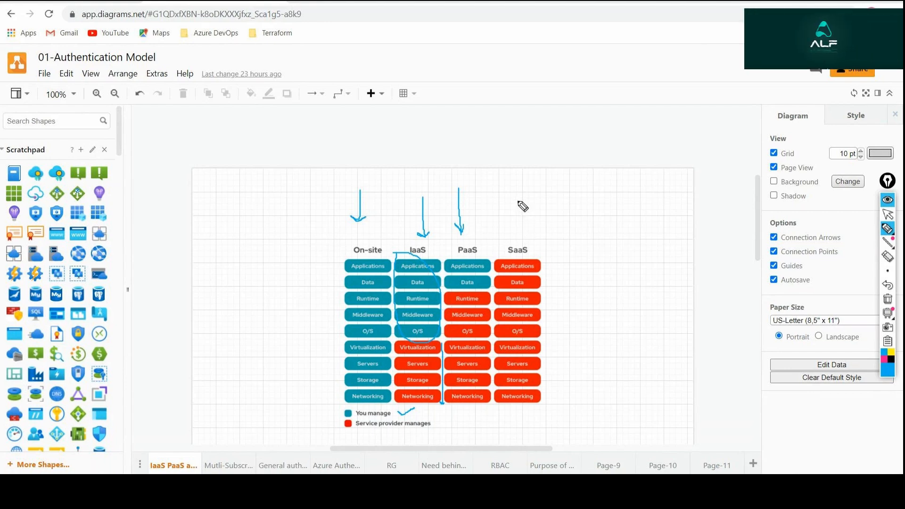
mouse_move(517, 199)
left_mouse_down()
mouse_move(516, 235)
mouse_move(522, 227)
left_mouse_up()
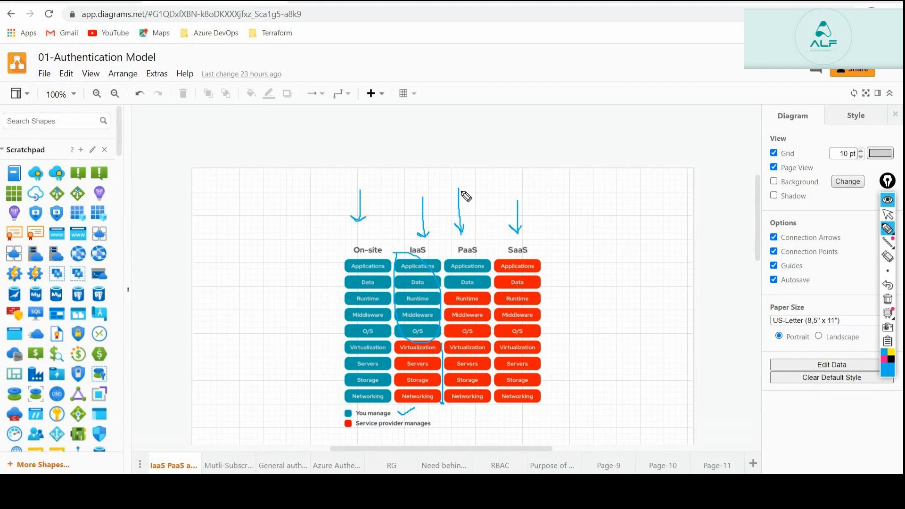
left_click_drag(461, 191, 518, 201)
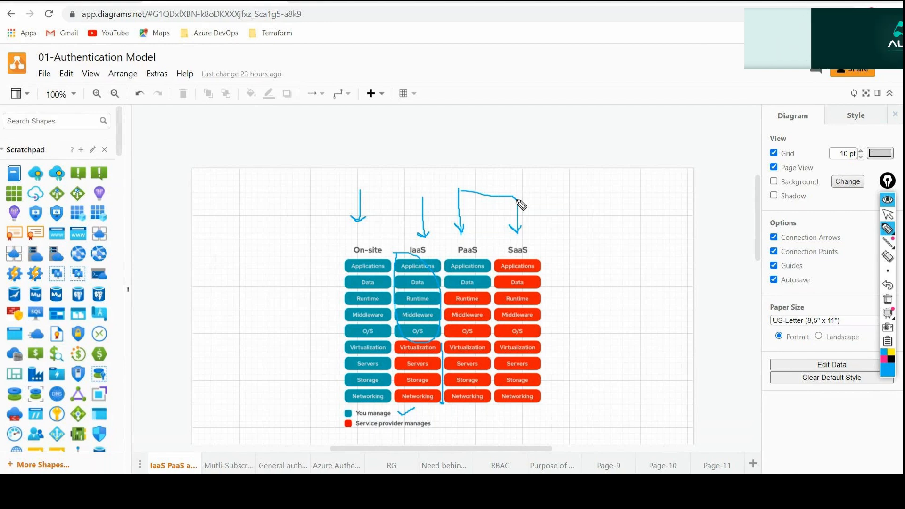
Clear all pen annotations from the service model chart and return to Page-11.
left_click(887, 300)
left_click(888, 216)
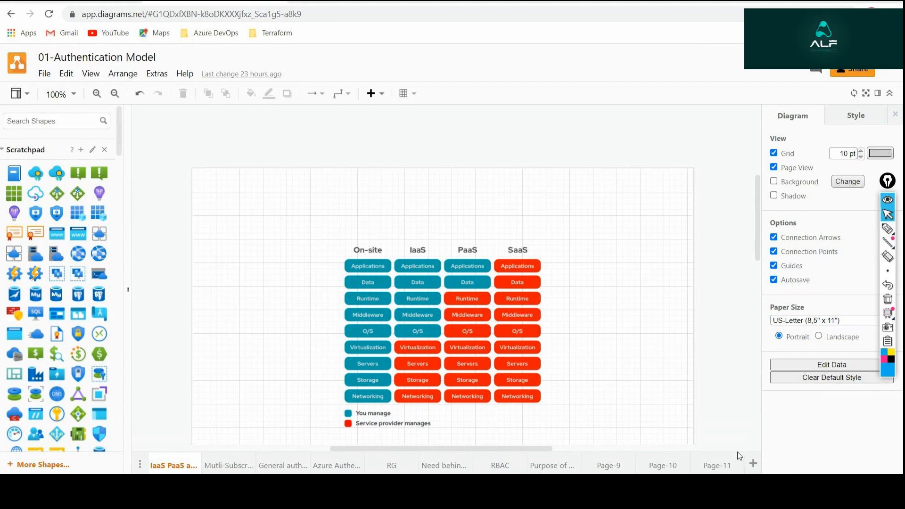
left_click(726, 463)
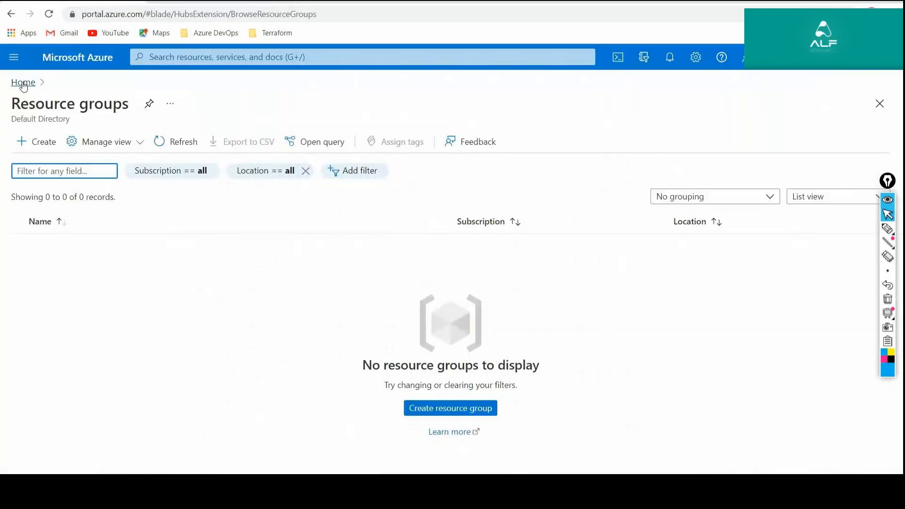
Switch to the Azure portal, open the Azure Active Directory overview and highlight the tenant ID.
left_click(23, 83)
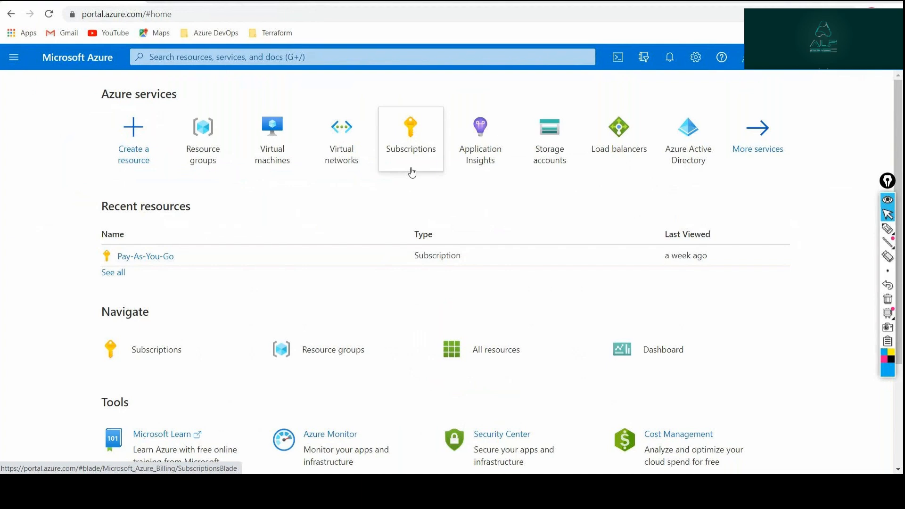
left_click(688, 132)
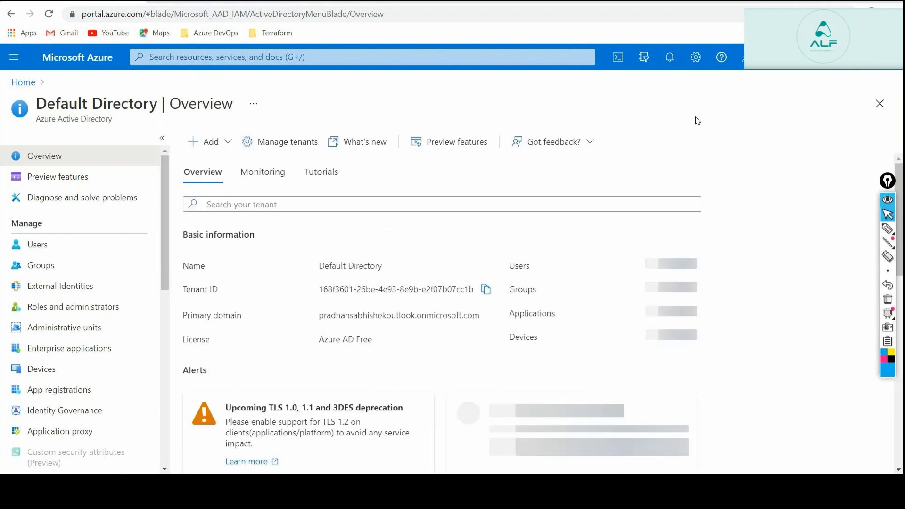
triple_click(452, 291)
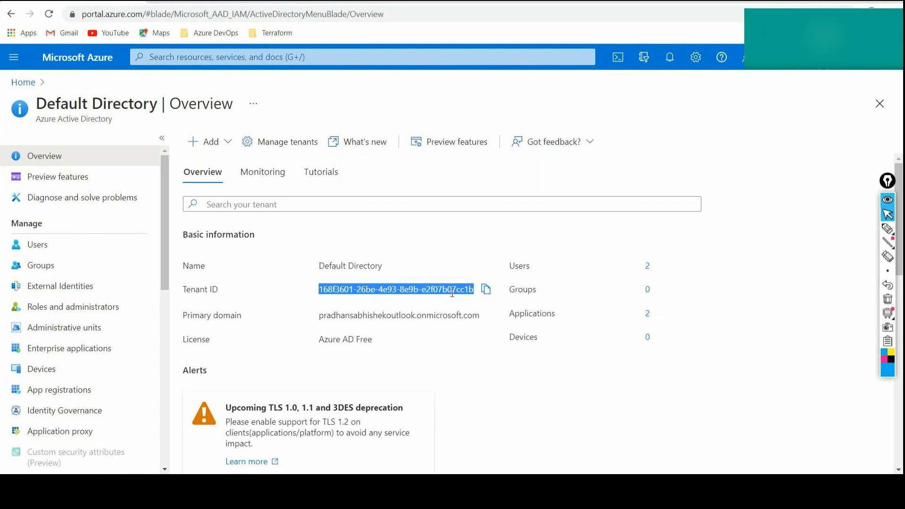
Examine the account's role in the Pay-As-You-Go subscription overview and return to the portal home page.
left_click(21, 82)
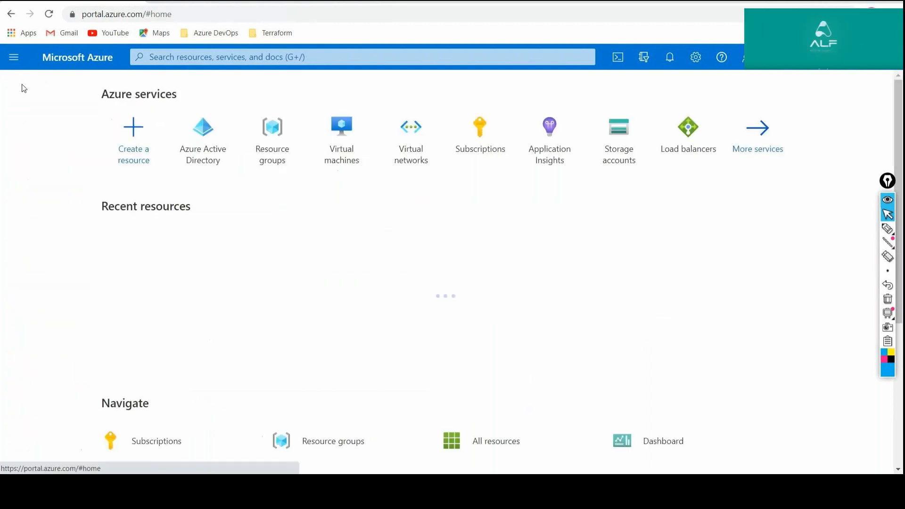
left_click(164, 256)
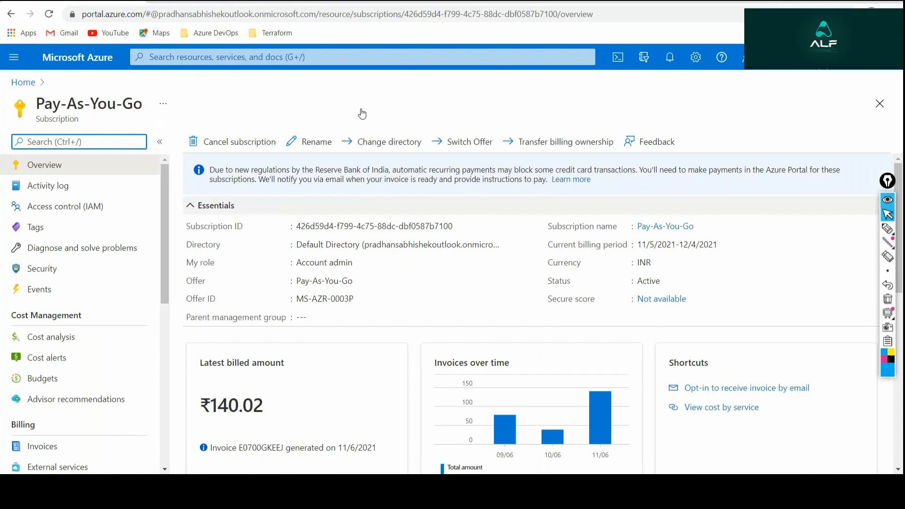
triple_click(337, 265)
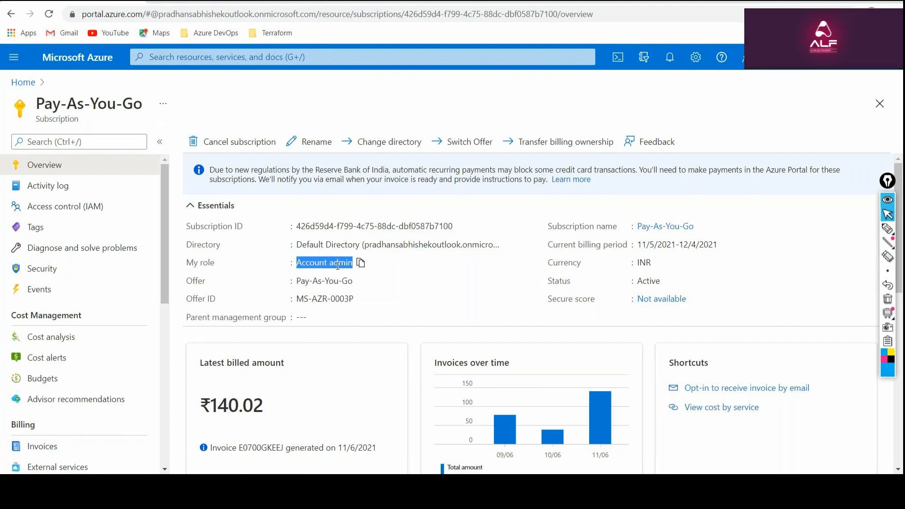
left_click(23, 82)
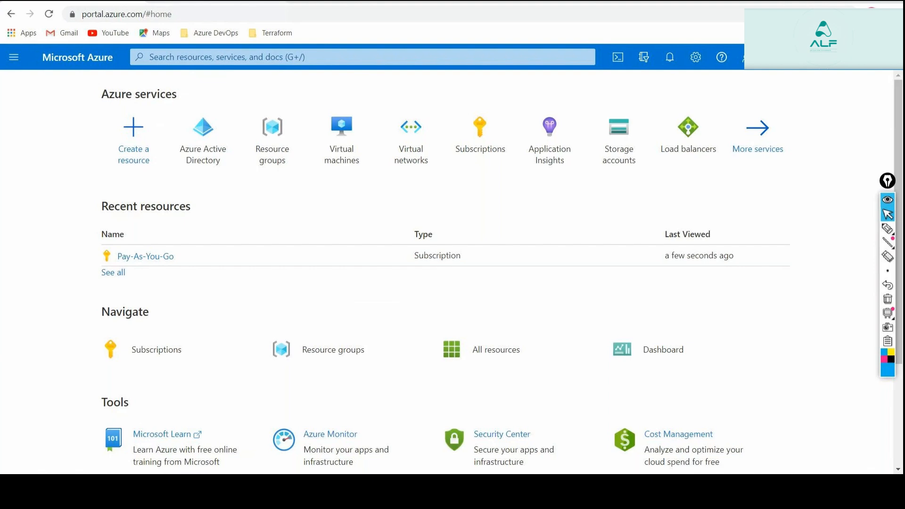
Switch back to the diagrams.net diagram and add a text label reading "OS" beside the directory icon.
left_click(215, 2)
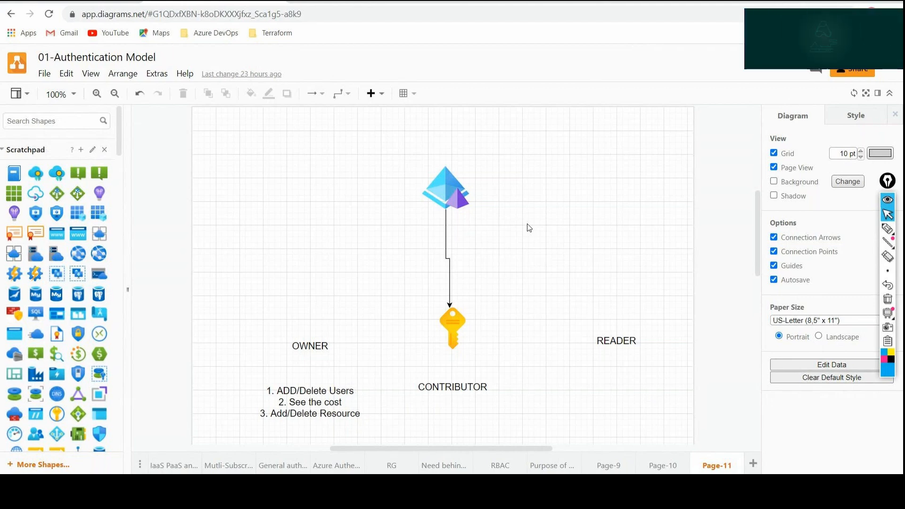
mouse_move(91, 362)
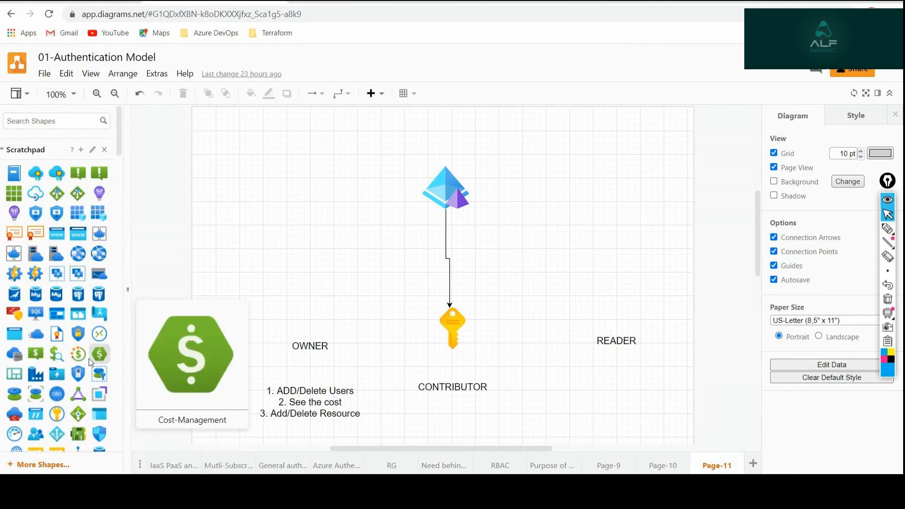
scroll(45, 190, "down", 8)
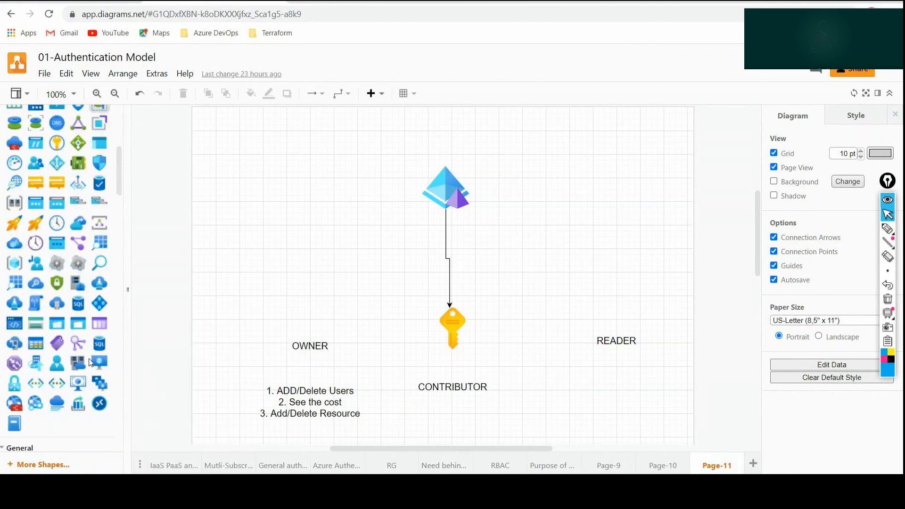
left_click_drag(45, 191, 520, 181)
double_click(534, 188)
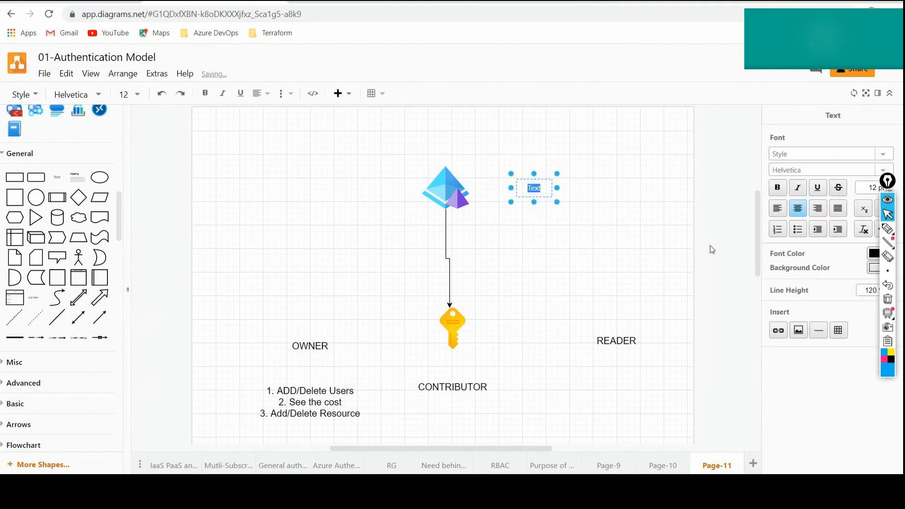
type("OS")
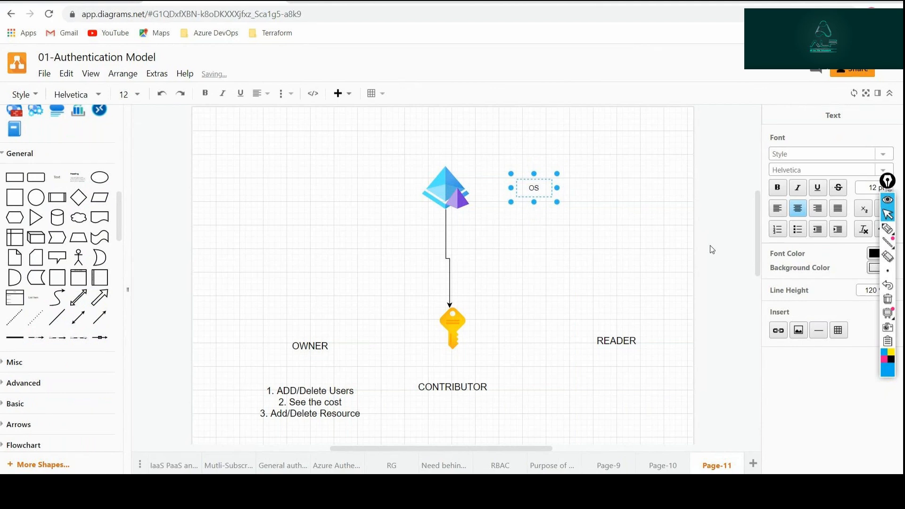
left_click(525, 344)
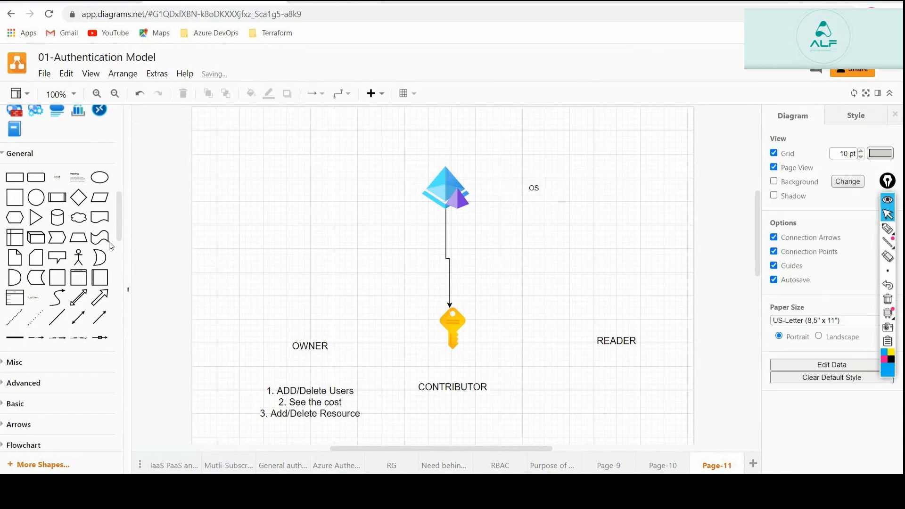
Add a text label reading "user Account" beside the key icon.
left_click_drag(57, 178, 539, 316)
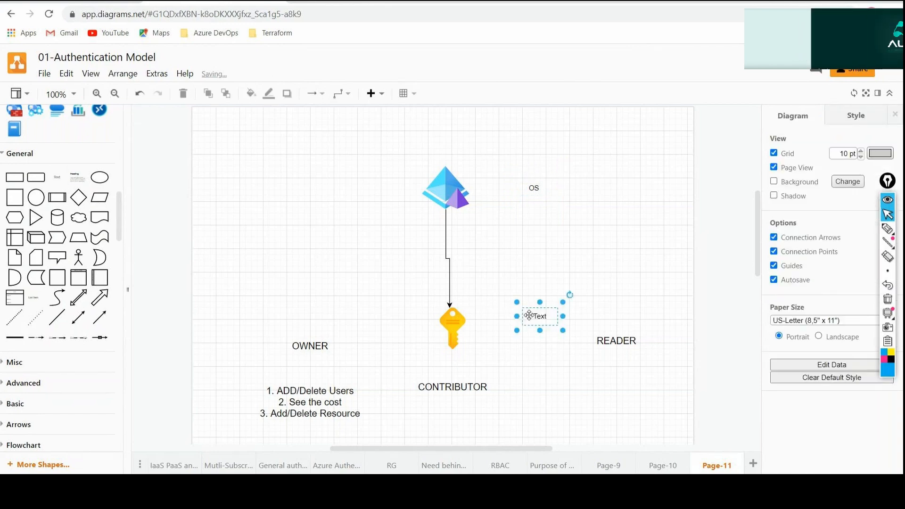
double_click(534, 316)
type("user A")
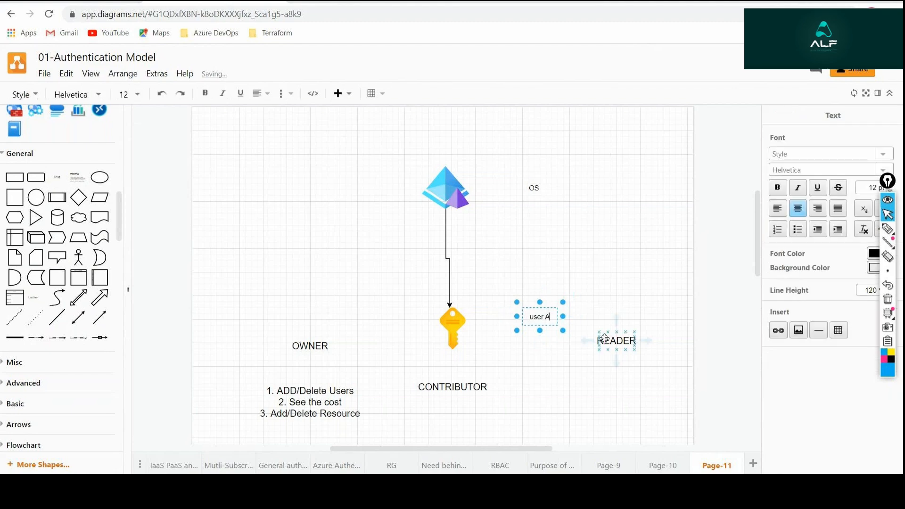
type("ccou")
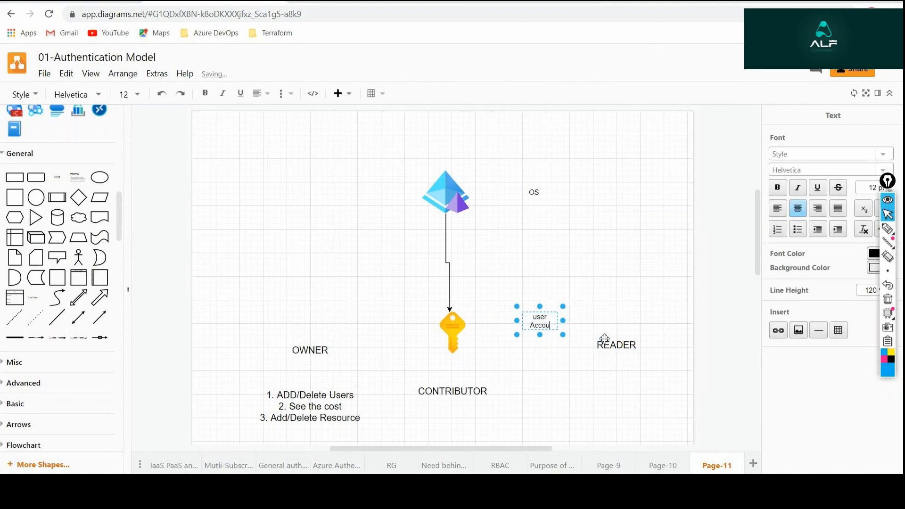
type("nt")
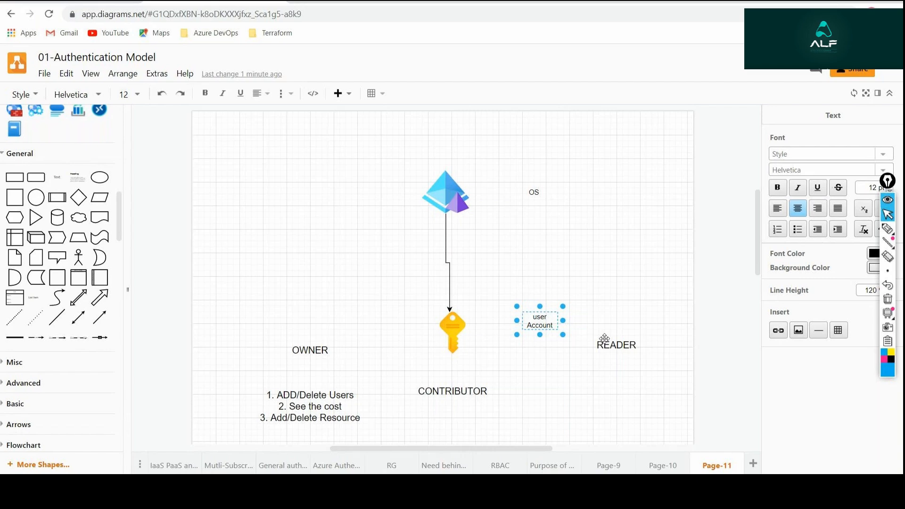
Open File Explorer, examine the drives under This PC and return to the diagrams.net diagram.
key("super+e")
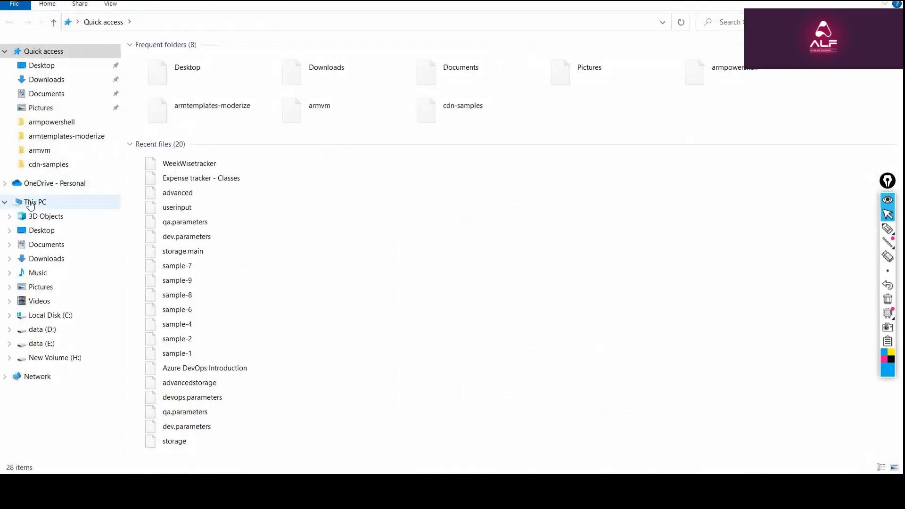
left_click(30, 204)
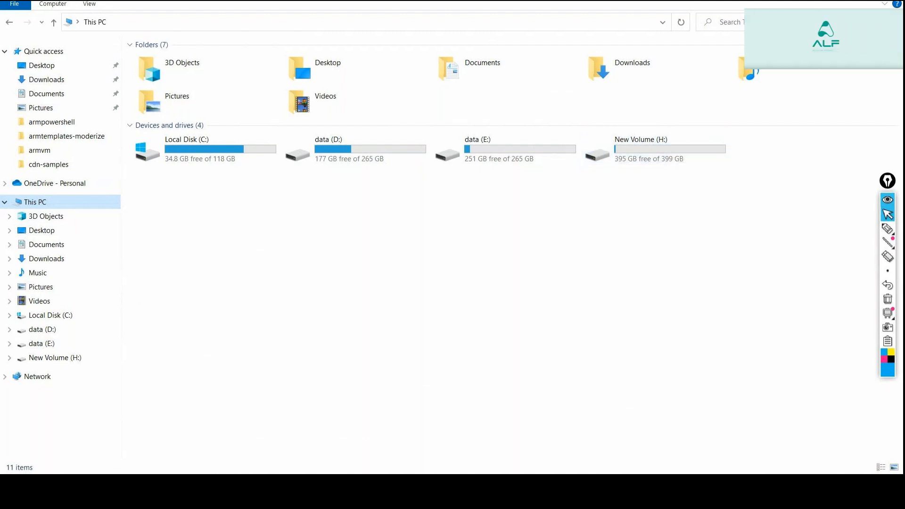
left_click(83, 426)
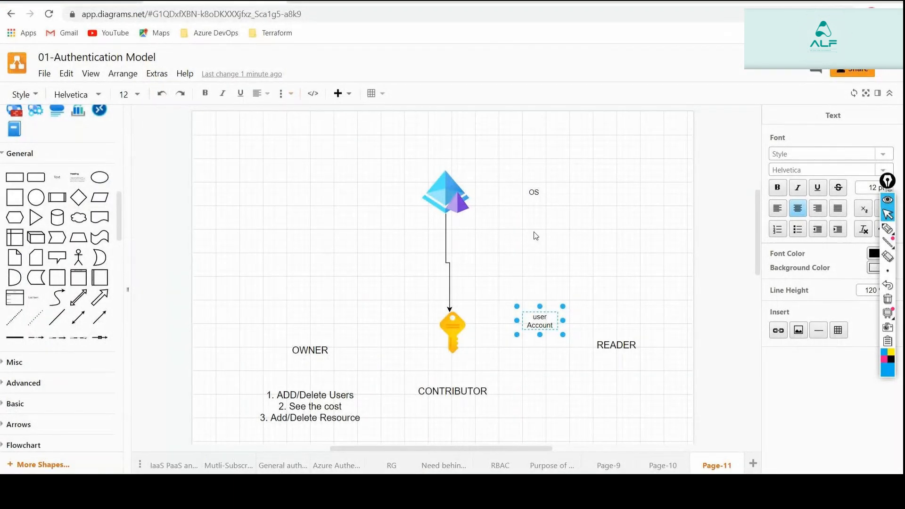
left_click(583, 211)
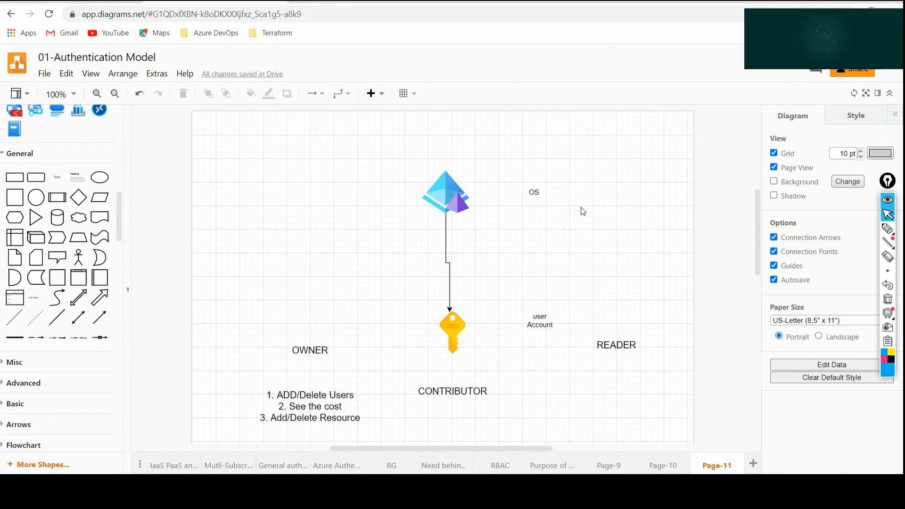
Add a new diagram page, Page-12, and copy the directory icon from Page-11 onto it.
left_click(753, 464)
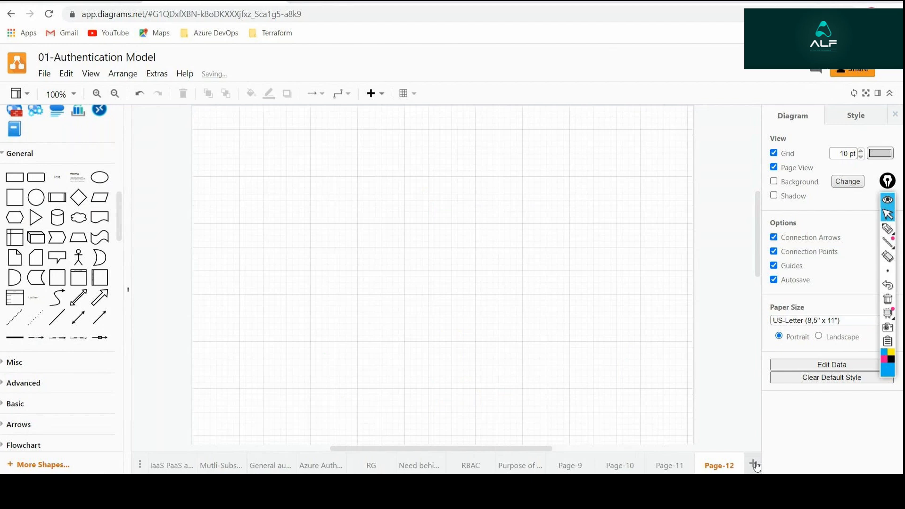
left_click(669, 464)
left_click(459, 184)
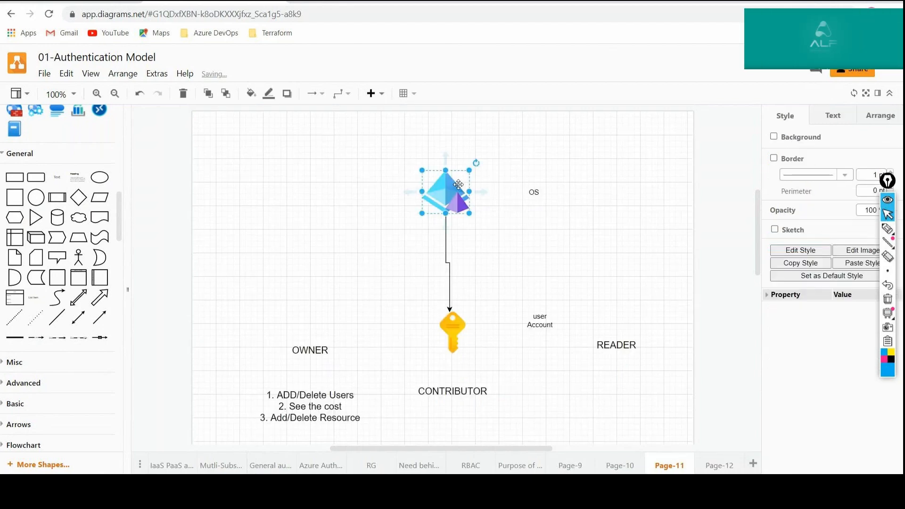
left_click(716, 463)
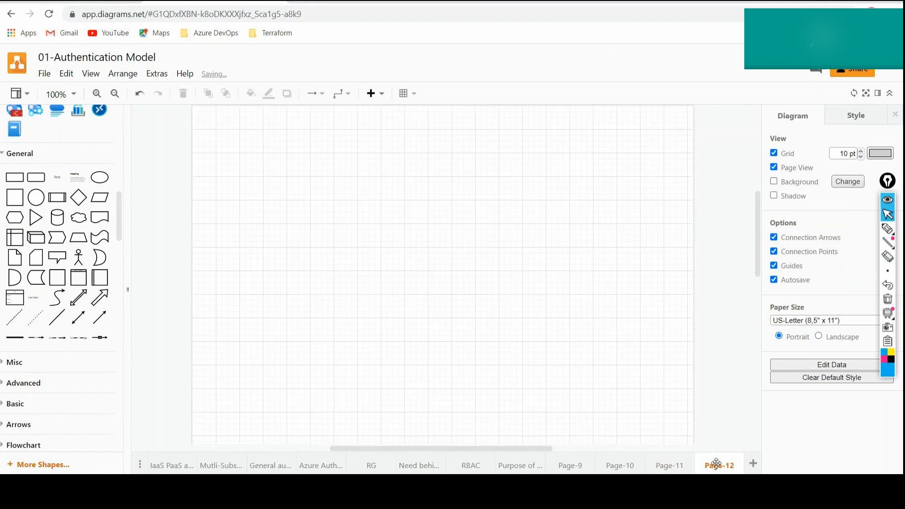
key("ctrl+v")
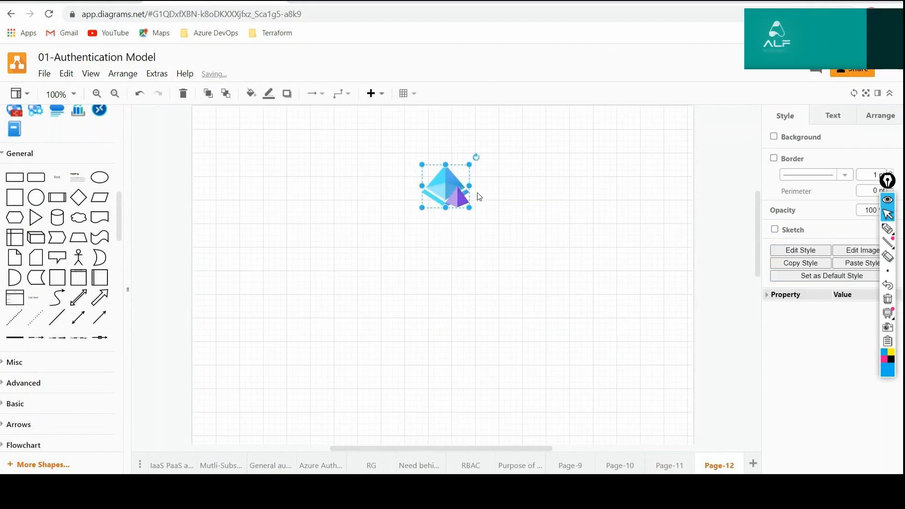
left_click(603, 244)
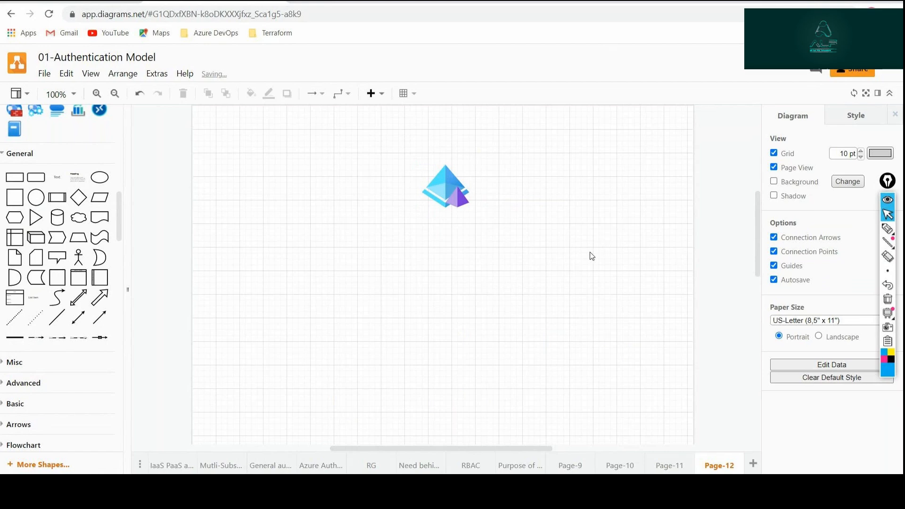
Copy the key icon from Page-11 to Page-12 and move it closer beneath the directory icon.
left_click(665, 466)
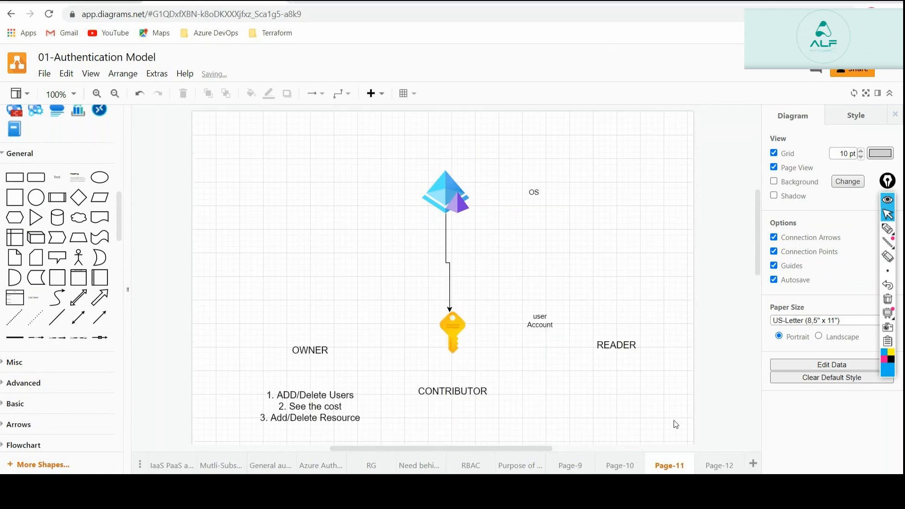
left_click(716, 466)
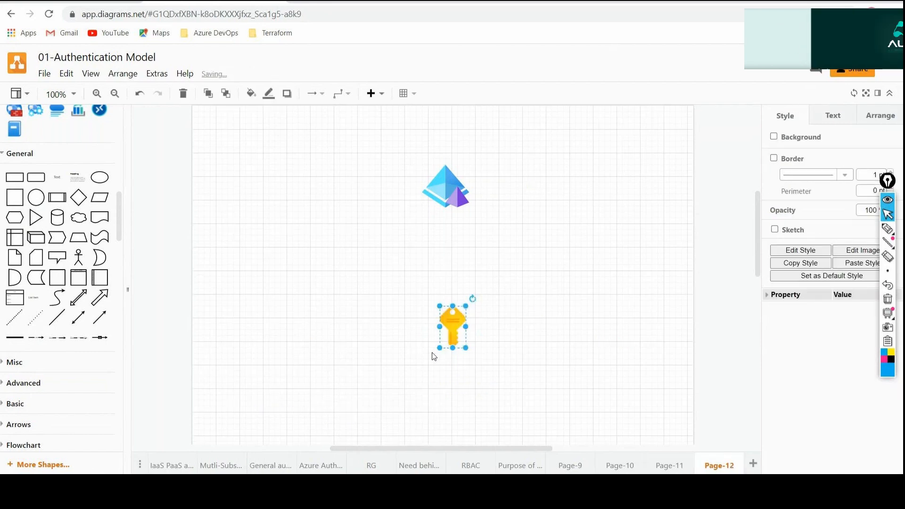
left_click_drag(446, 330, 444, 303)
Draw a connector arrow from the directory icon down to the key icon on Page-12.
left_click(529, 298)
left_click(448, 200)
left_click_drag(447, 221, 444, 278)
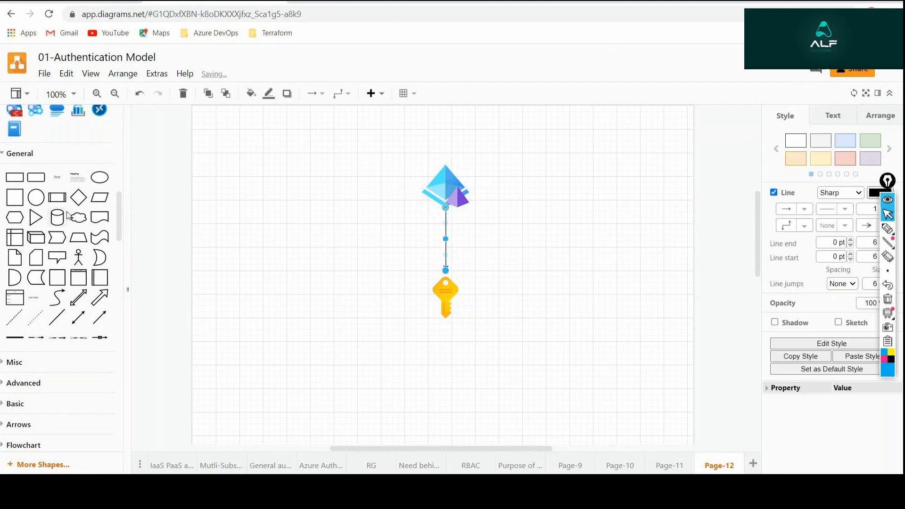
Place a resource group icon from the Azure shapes below the key icon.
scroll(42, 188, "up", 3)
scroll(42, 188, "up", 3)
left_click_drag(26, 224, 411, 354)
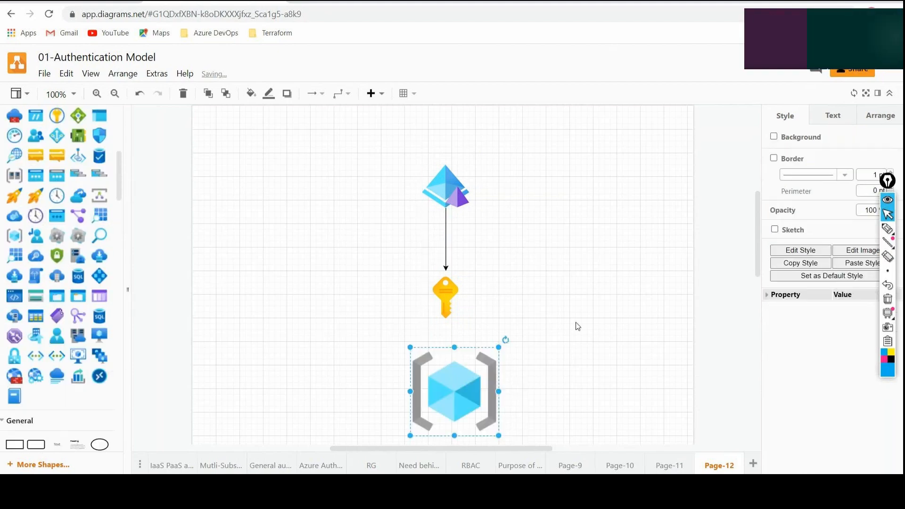
left_click(576, 323)
Draw a connector arrow from the key icon down to the resource group icon.
scroll(577, 325, "down", 1)
scroll(578, 326, "down", 1)
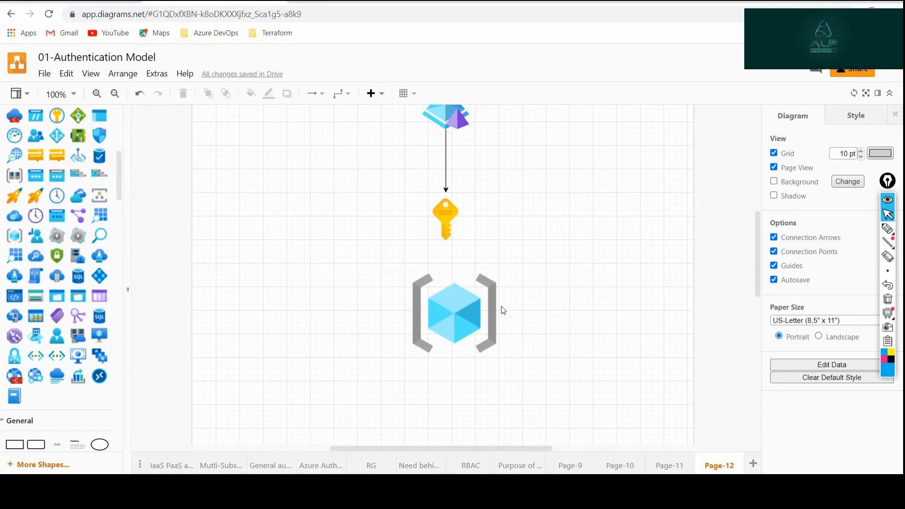
left_click(444, 214)
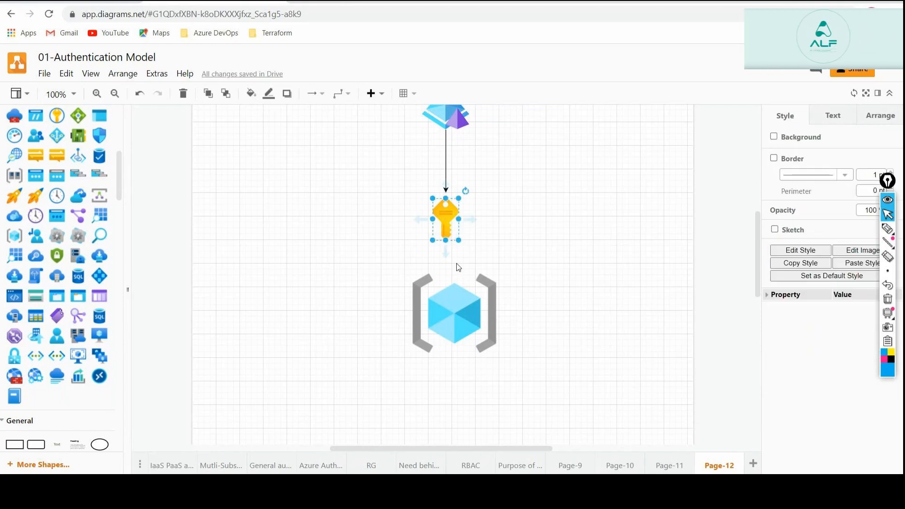
left_click_drag(447, 258, 455, 313)
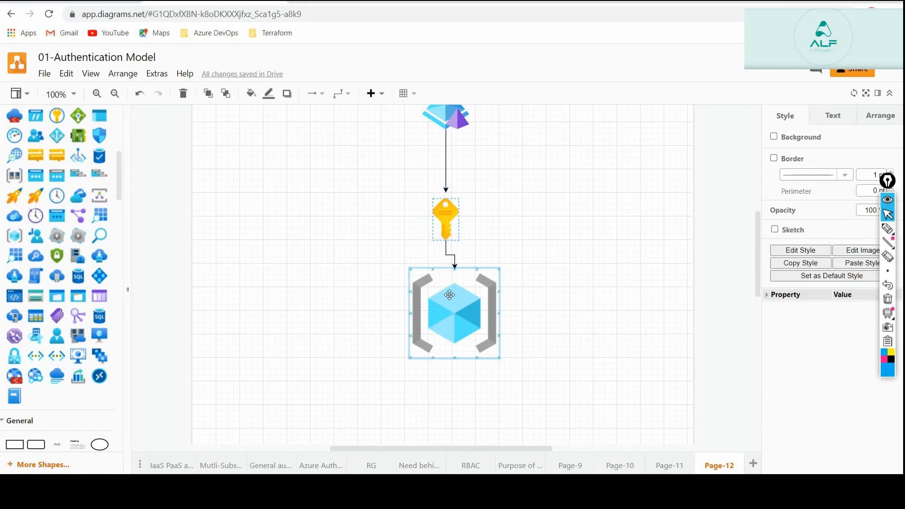
left_click(681, 282)
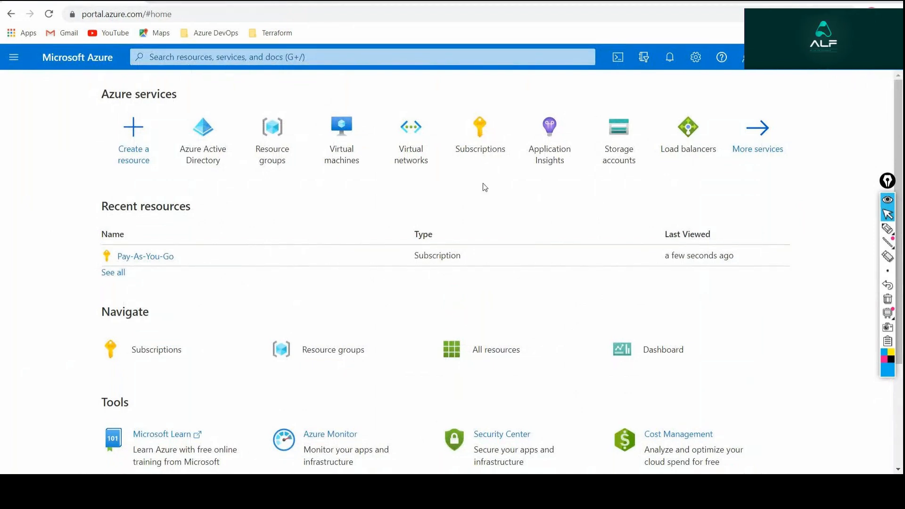
Switch to the Azure portal and search for "resou" to locate the Resource groups service.
left_click(329, 55)
type("resou")
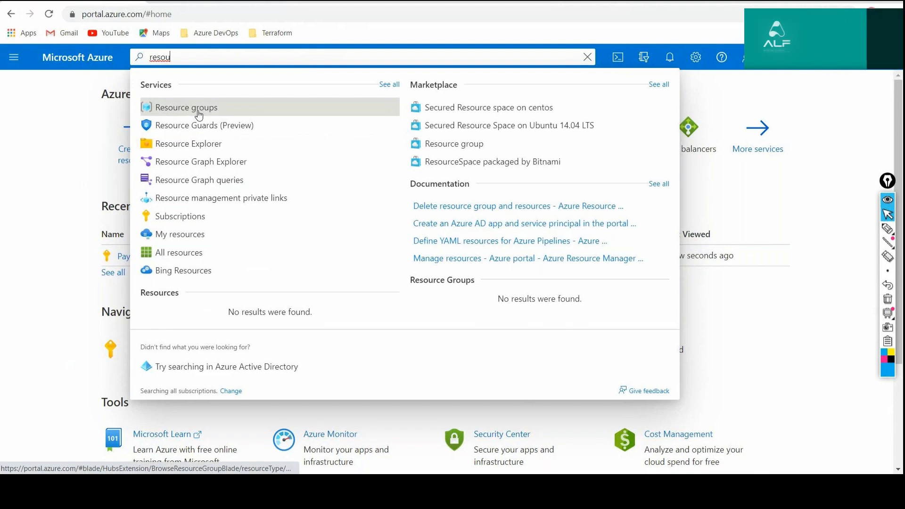
left_click(199, 114)
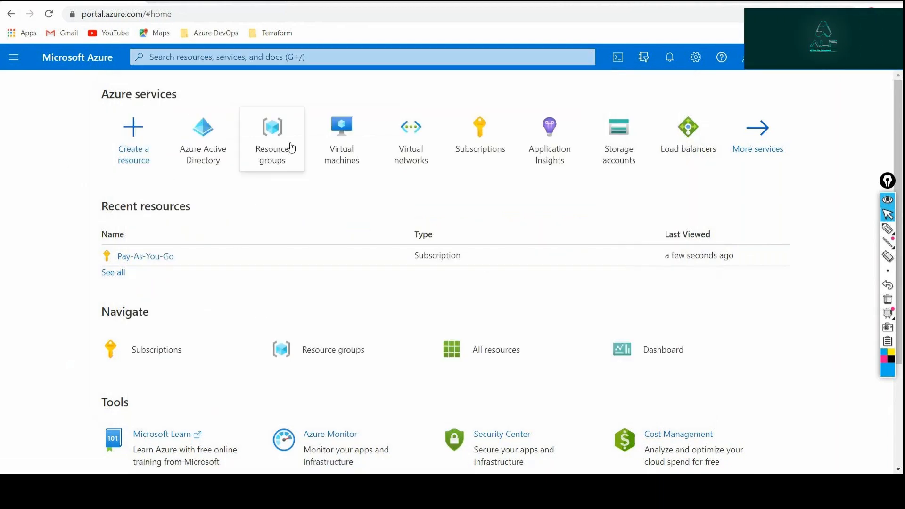
mouse_move(288, 148)
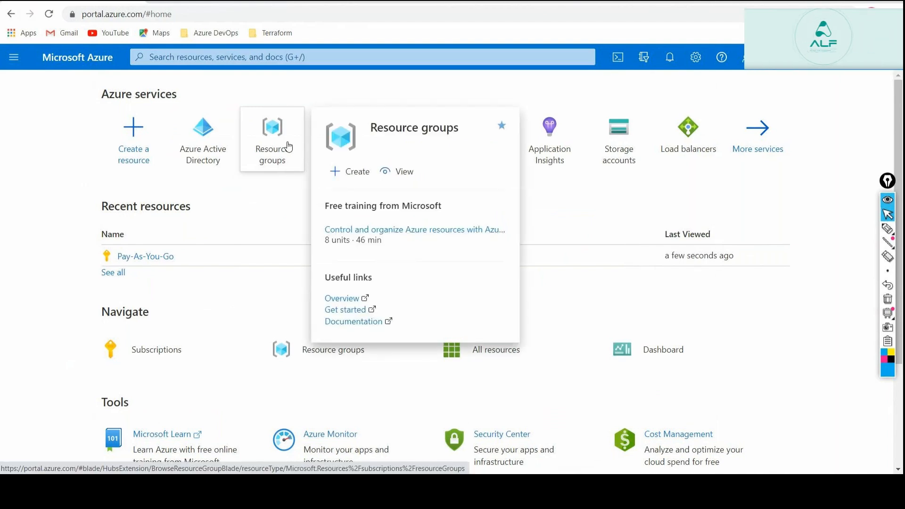
Open the Resource groups service, start creating a new resource group and collapse the resource group list beside the form.
left_click(9, 57)
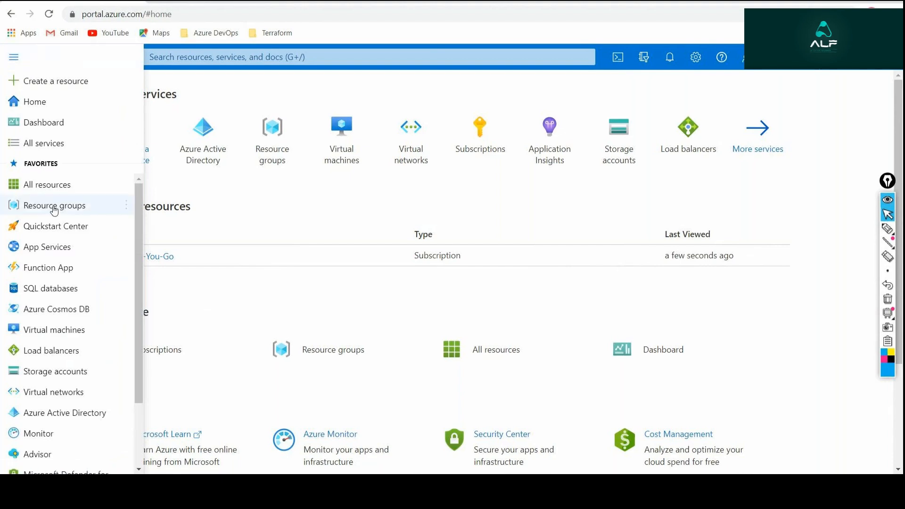
mouse_move(54, 210)
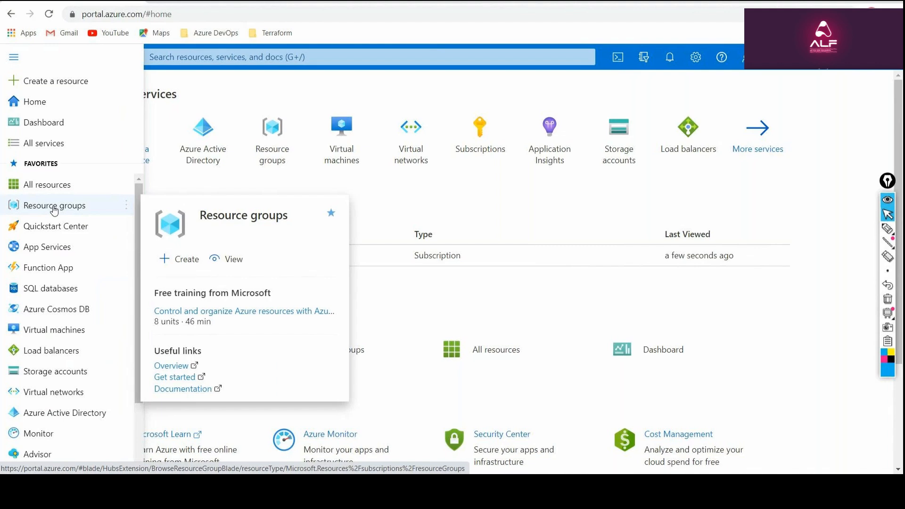
left_click(54, 210)
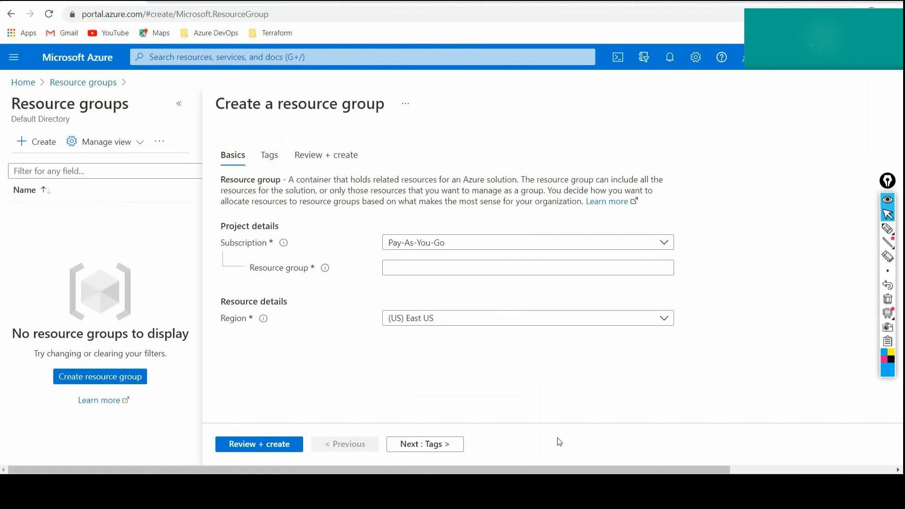
left_click(179, 105)
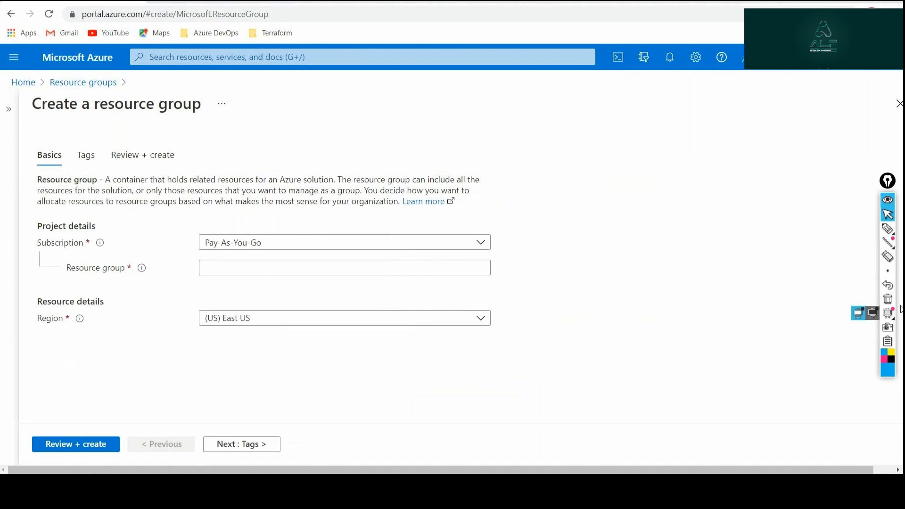
Draw a pen check mark beside the Subscription field, erase the annotation and return to the normal pointer.
left_click(882, 235)
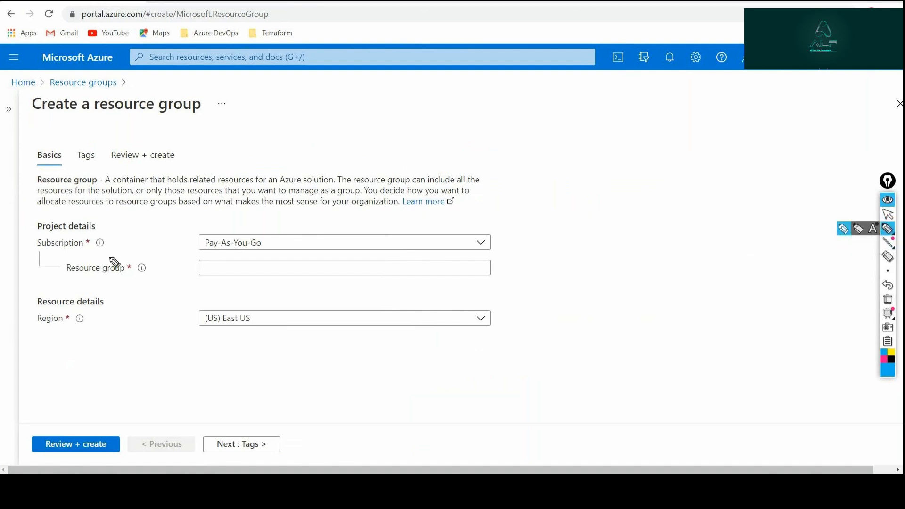
left_click_drag(119, 241, 153, 228)
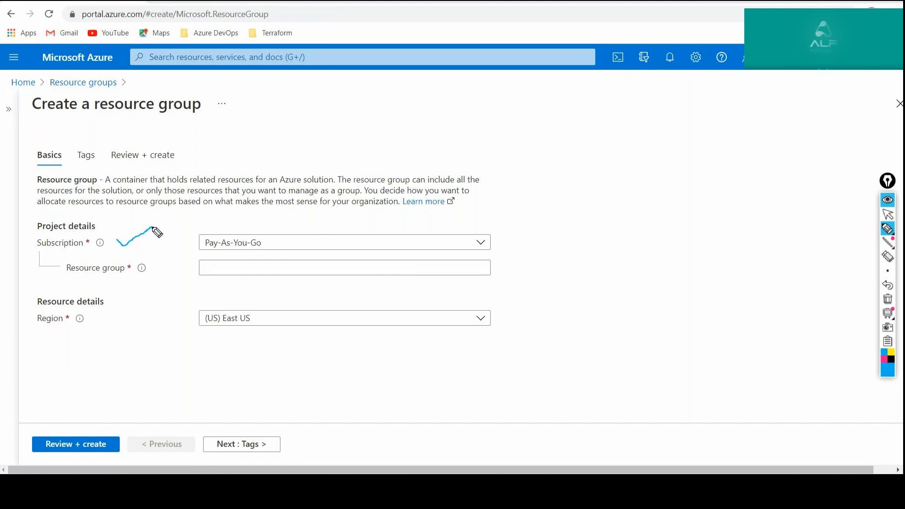
left_click(887, 298)
left_click(887, 214)
Name the new resource group "firstrg".
left_click(341, 267)
left_click(341, 267)
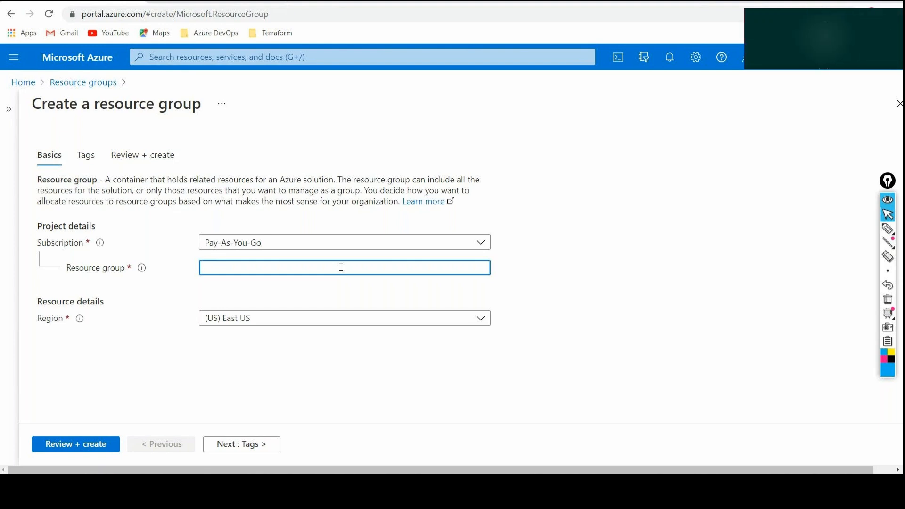
type("firstrg")
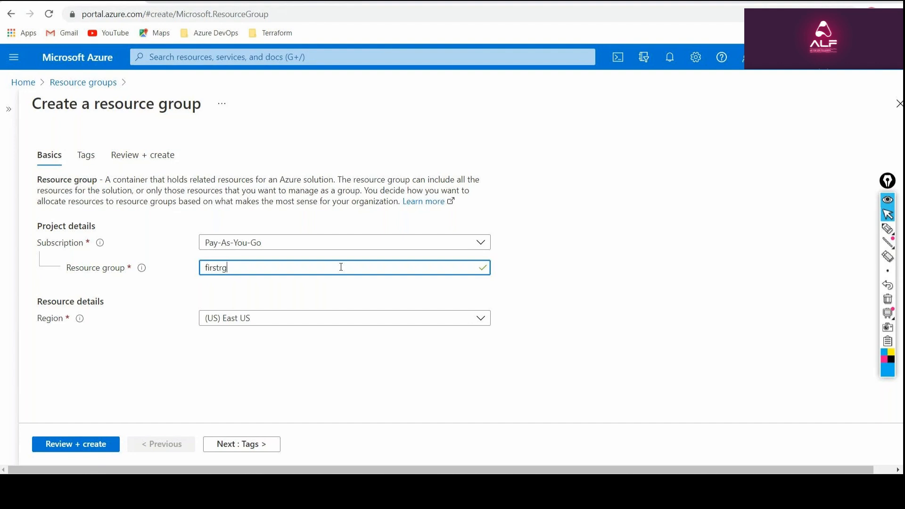
Browse the available regions and set the resource group's region to (US) East US 2.
left_click(335, 319)
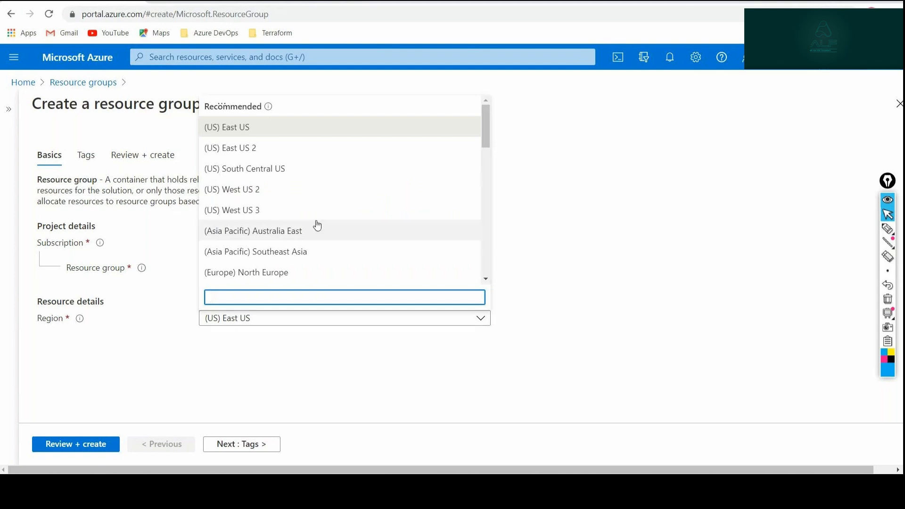
scroll(311, 182, "down", 2)
scroll(311, 182, "up", 2)
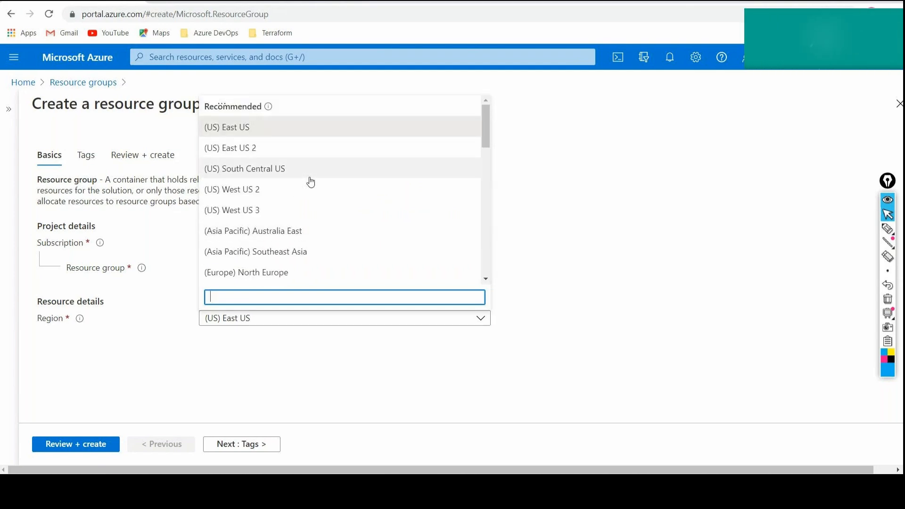
scroll(308, 181, "down", 3)
scroll(309, 182, "up", 3)
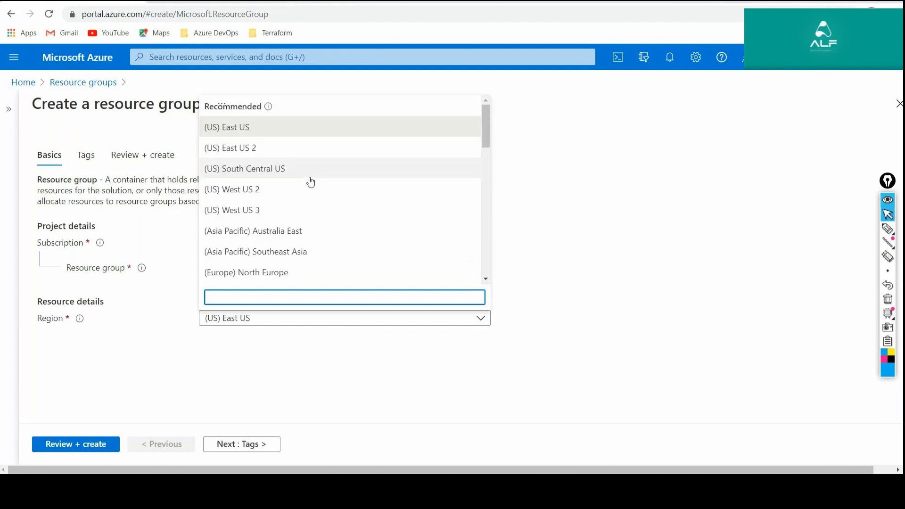
left_click(266, 150)
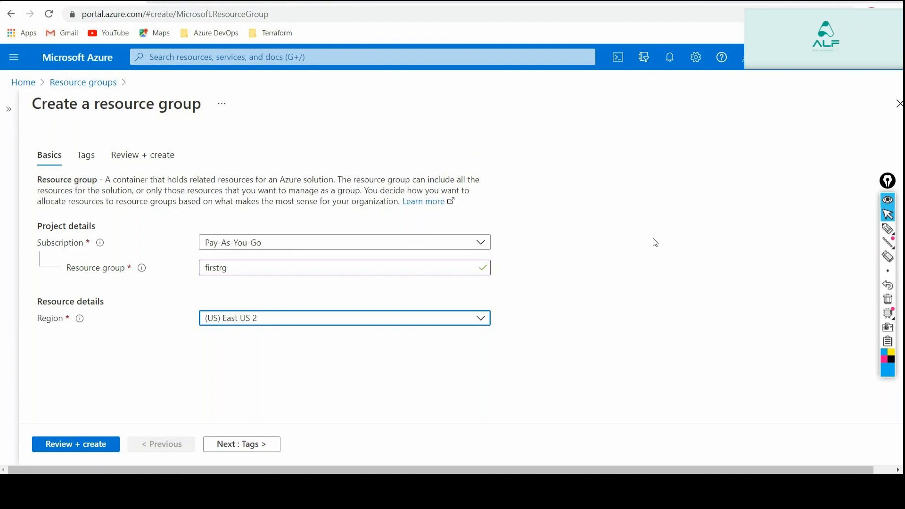
Draw a pen arrow pointing at the Region field and erase the annotation.
left_click(887, 230)
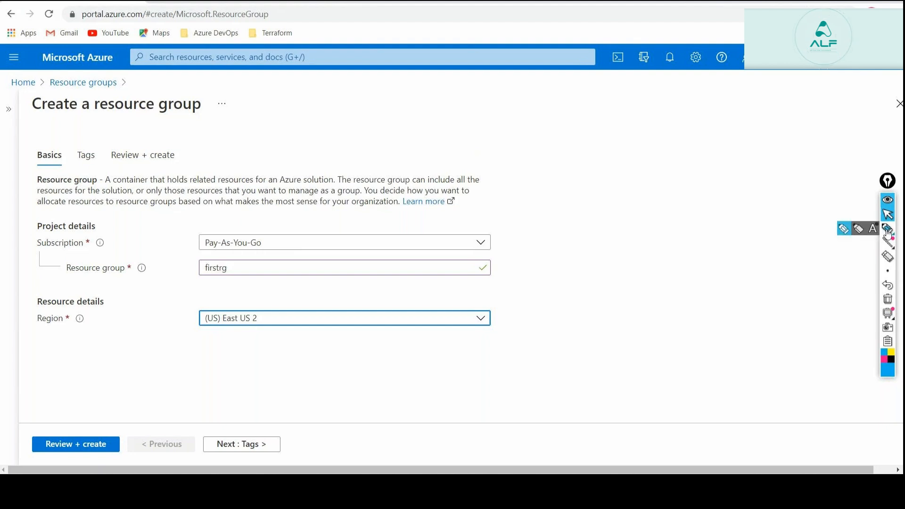
mouse_move(486, 364)
left_mouse_down()
mouse_move(458, 342)
mouse_move(471, 341)
left_mouse_up()
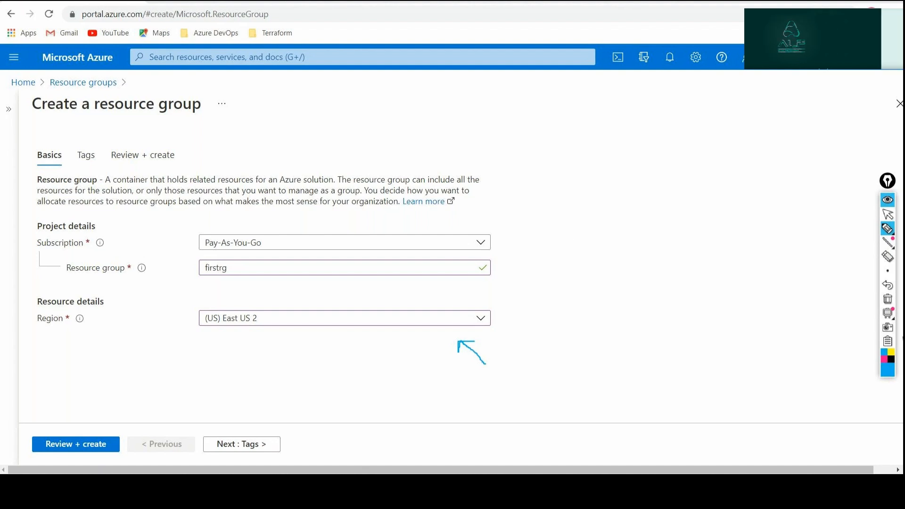
left_click(887, 300)
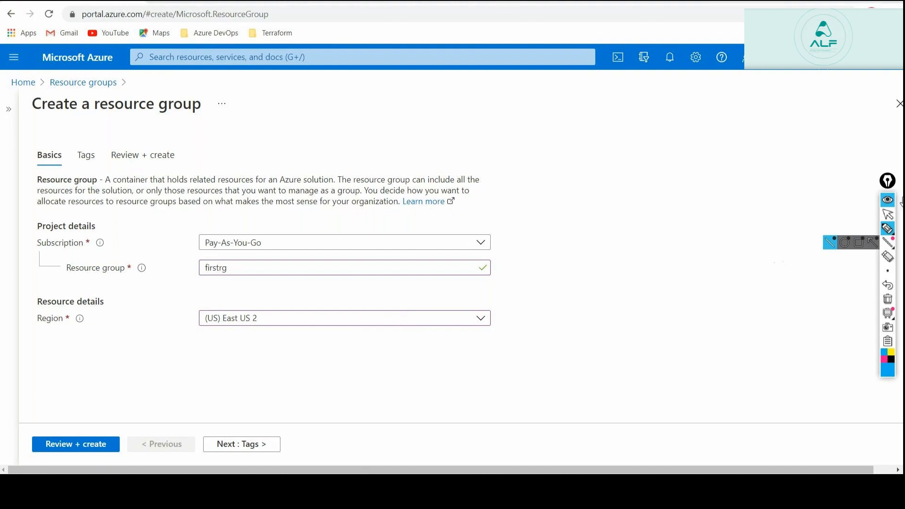
Look through the full list of available regions for the resource group and leave the selection as it is.
left_click(887, 215)
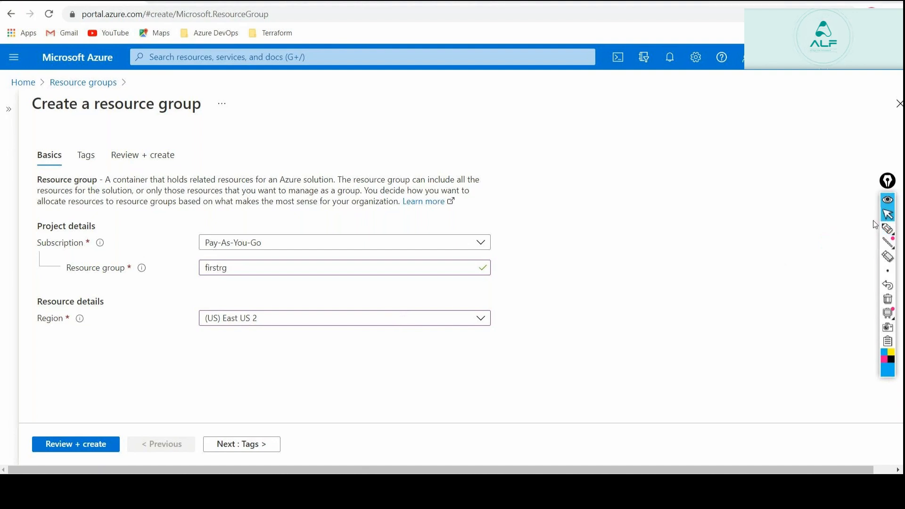
left_click(482, 319)
left_click_drag(482, 125, 487, 151)
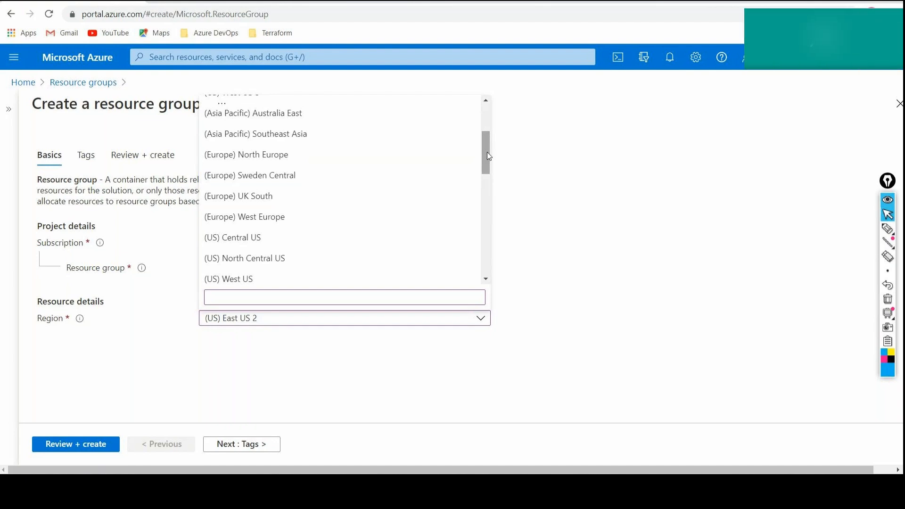
left_click_drag(487, 152, 492, 249)
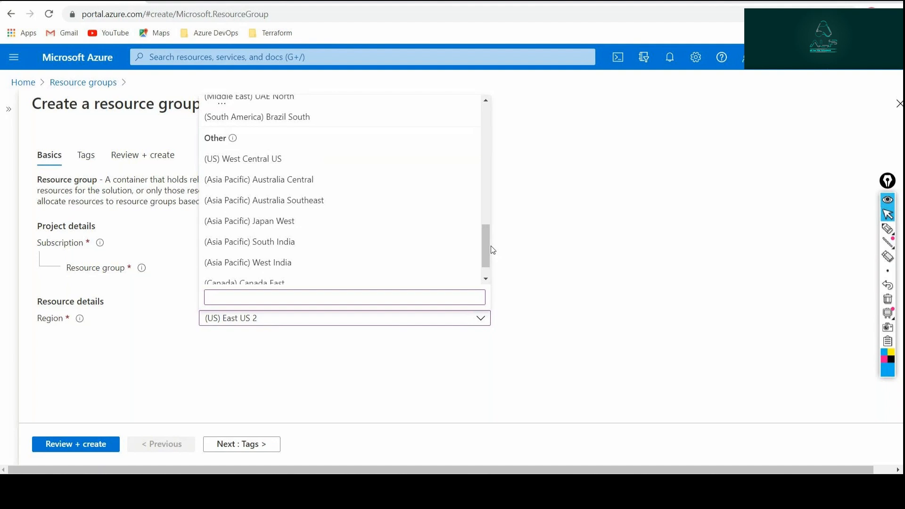
left_click(541, 241)
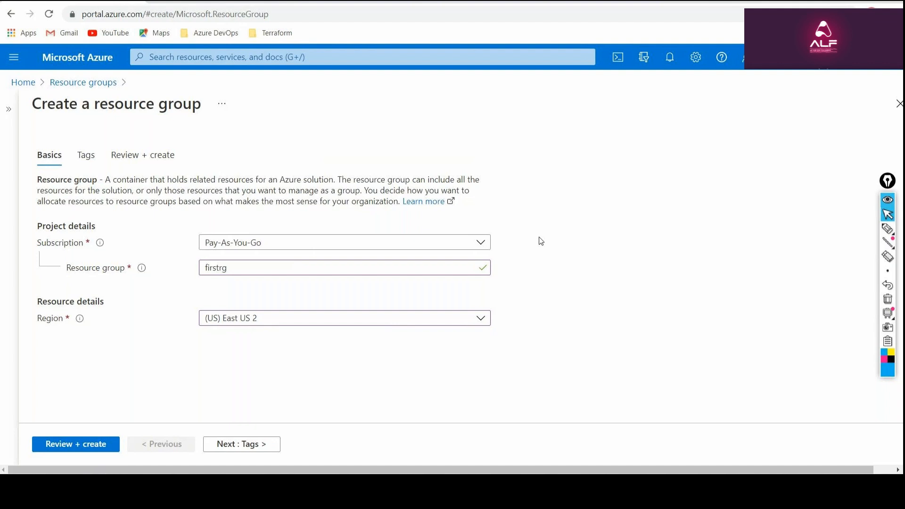
Circle the Subscription label with the pen, erase the annotation and return to the normal pointer.
left_click(888, 230)
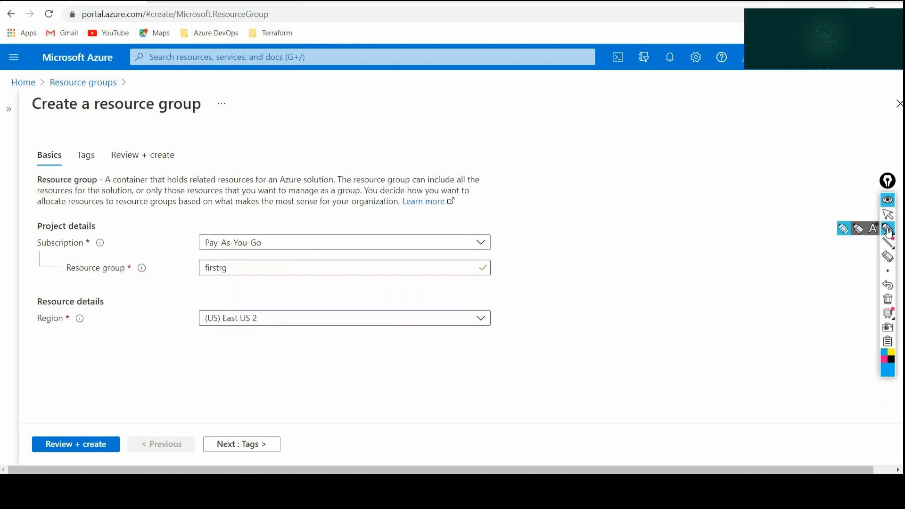
mouse_move(74, 250)
left_mouse_down()
mouse_move(86, 252)
mouse_move(75, 228)
mouse_move(34, 250)
mouse_move(72, 256)
left_mouse_up()
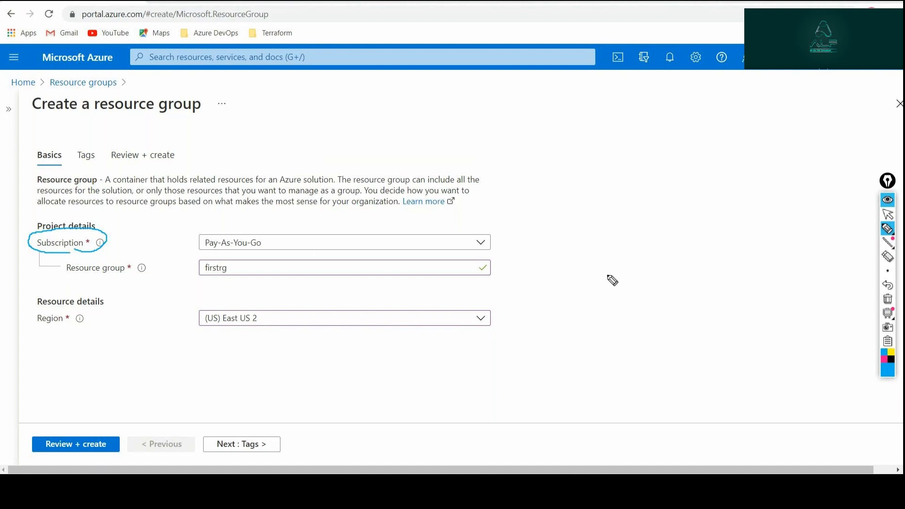
left_click(886, 299)
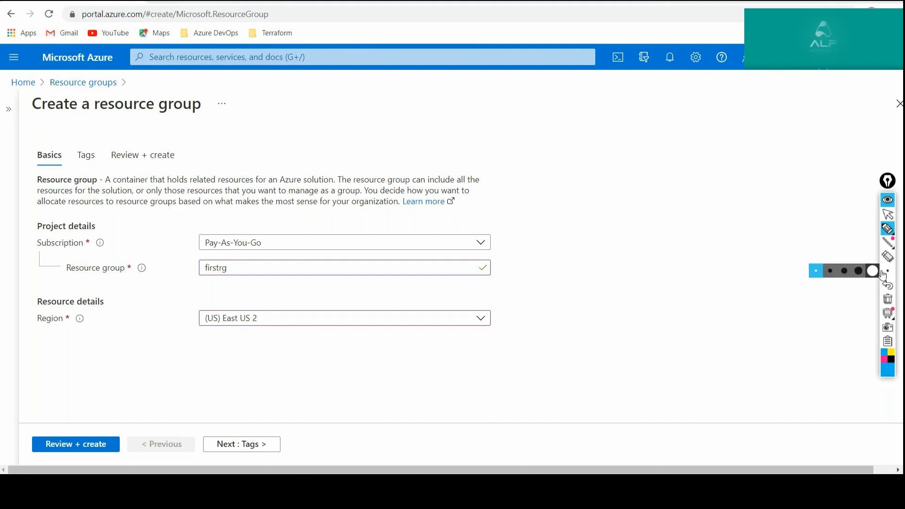
left_click(888, 216)
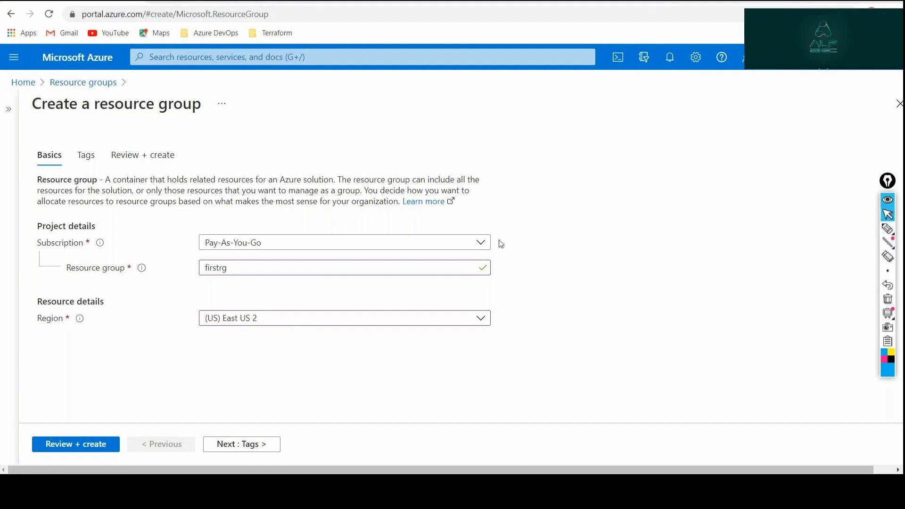
Advance to the tag settings, mark Basics with a pen check and circle Tags, and clear the annotations.
left_click(277, 441)
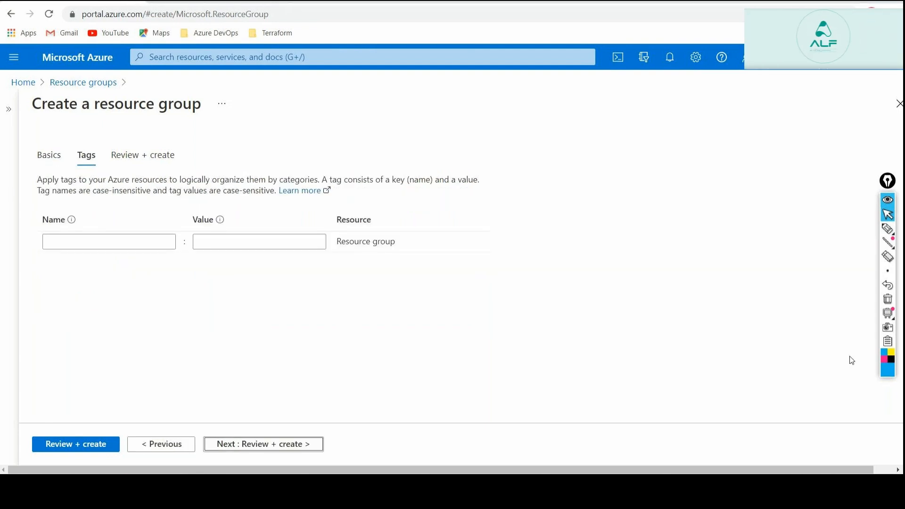
left_click(887, 228)
left_click_drag(42, 140, 60, 125)
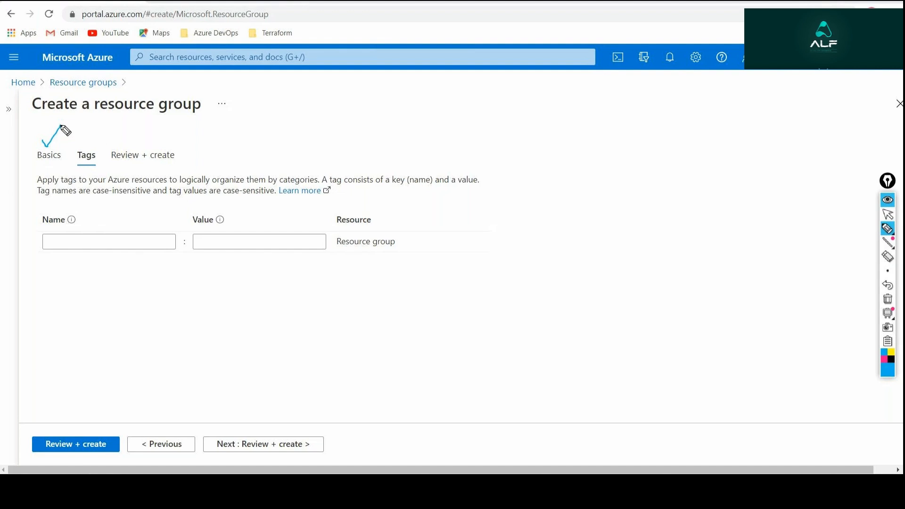
mouse_move(84, 137)
left_mouse_down()
mouse_move(67, 146)
mouse_move(97, 168)
mouse_move(107, 146)
mouse_move(89, 139)
left_mouse_up()
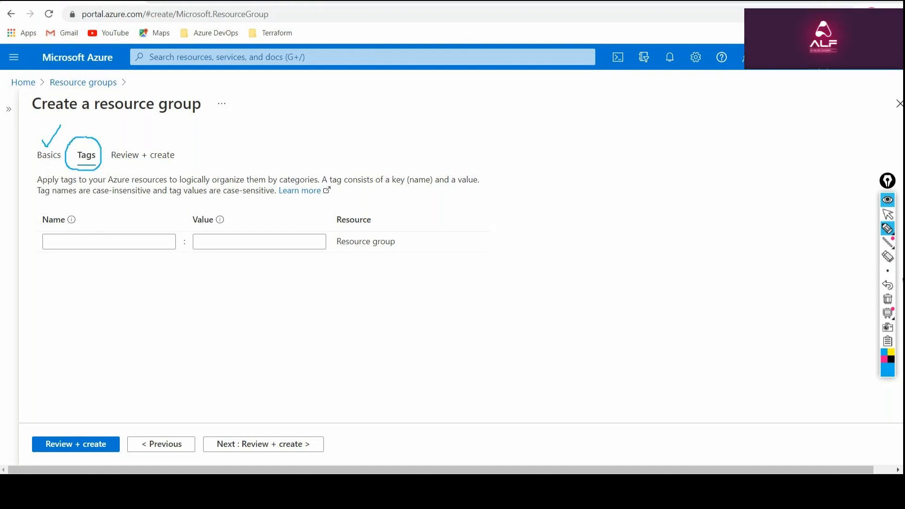
left_click(887, 298)
left_click(887, 214)
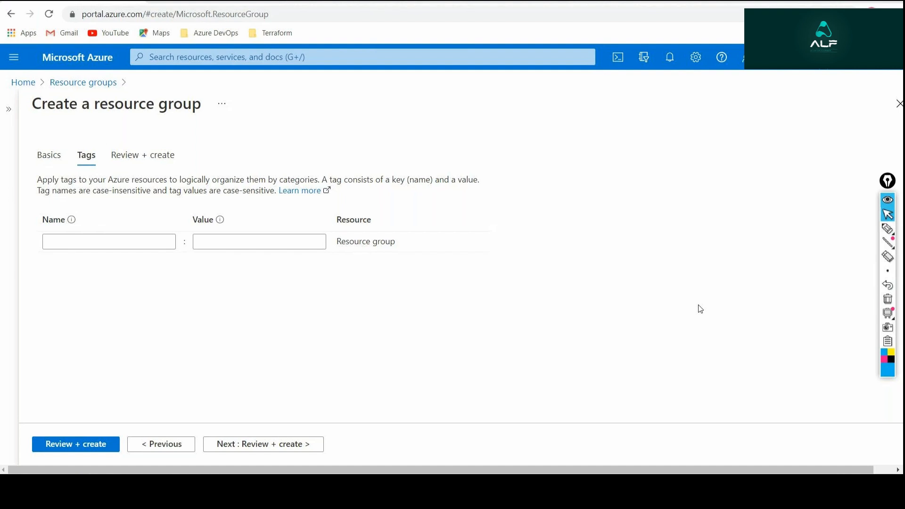
Highlight the tag description while reading it, and add a tag named "team" with the value "development".
triple_click(172, 178)
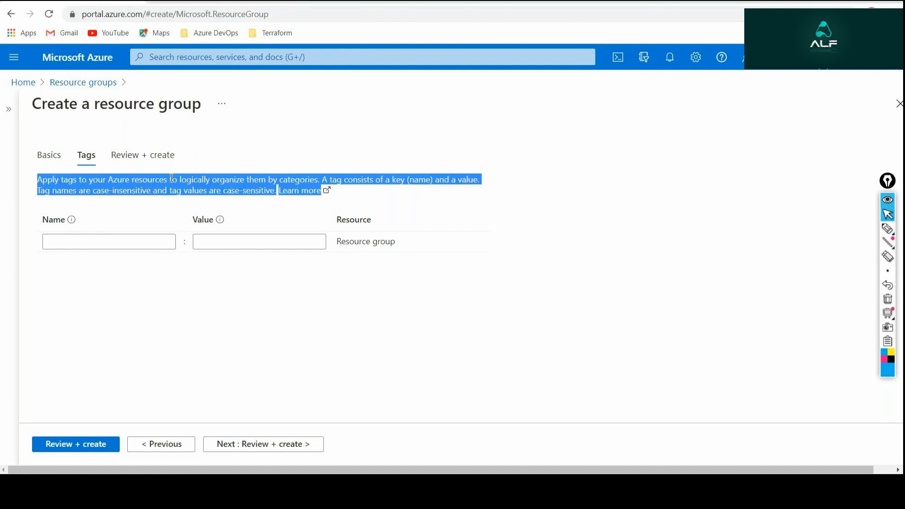
left_click(553, 204)
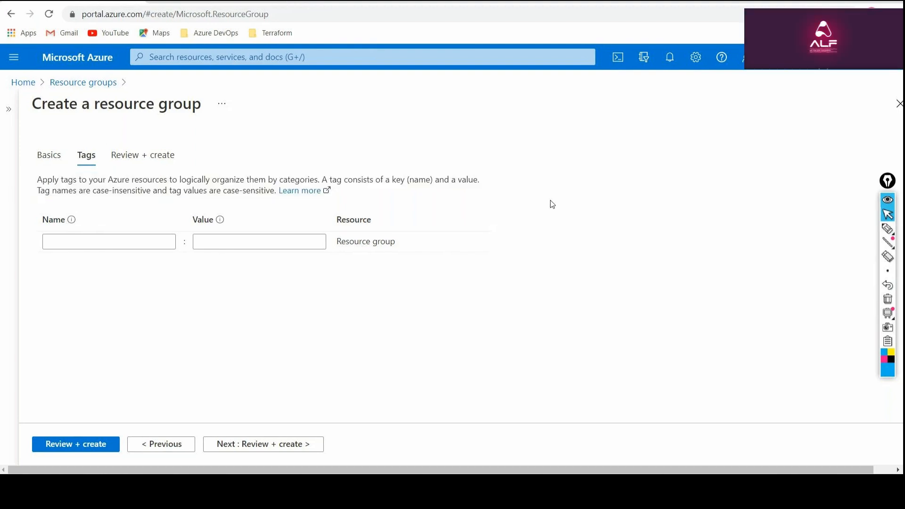
left_click(86, 242)
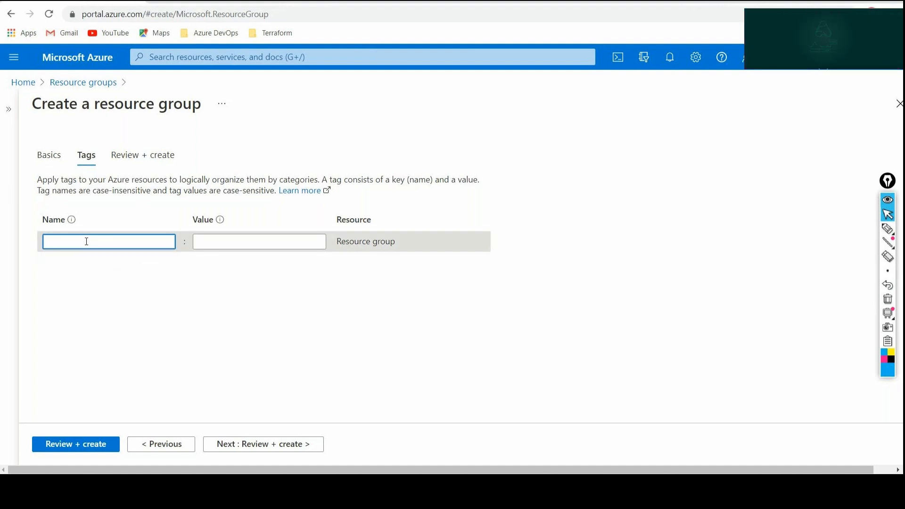
type("team")
key("Tab")
type("development")
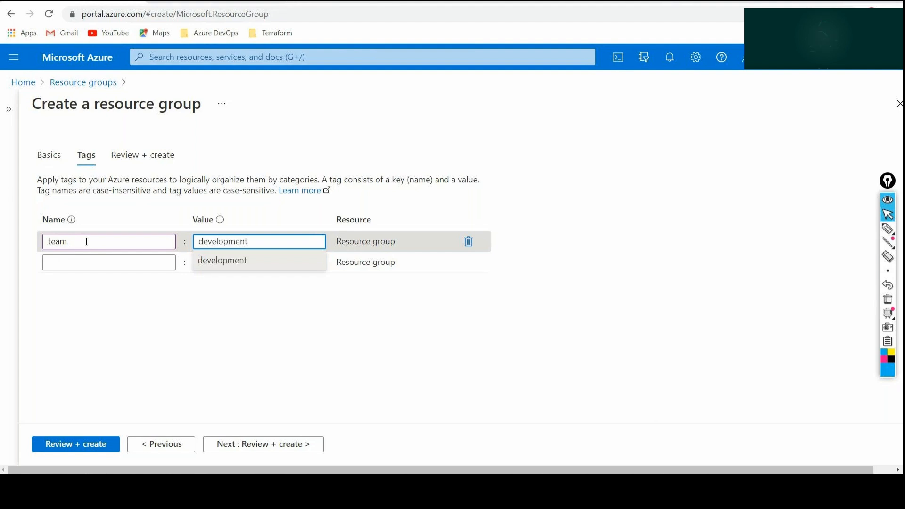
Add a second tag named "owner" with the owner's e-mail address as its value.
left_click(78, 264)
type("owner")
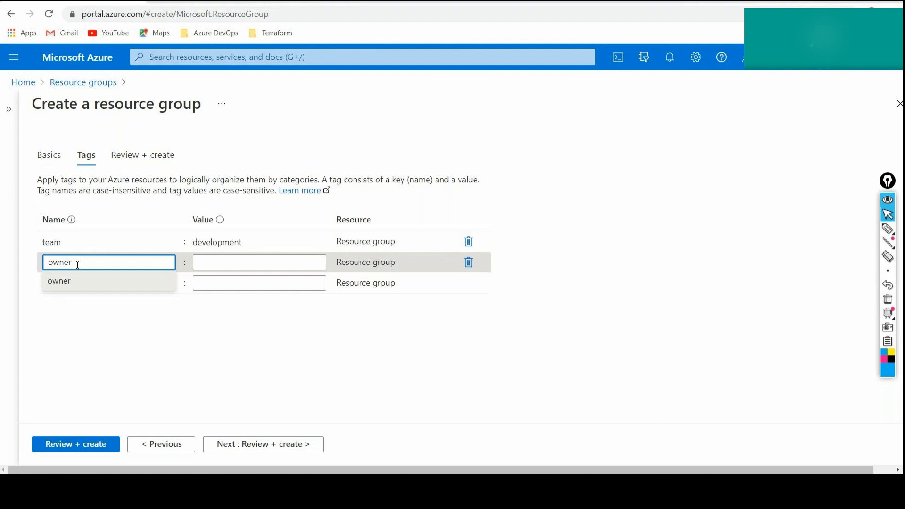
key("Tab")
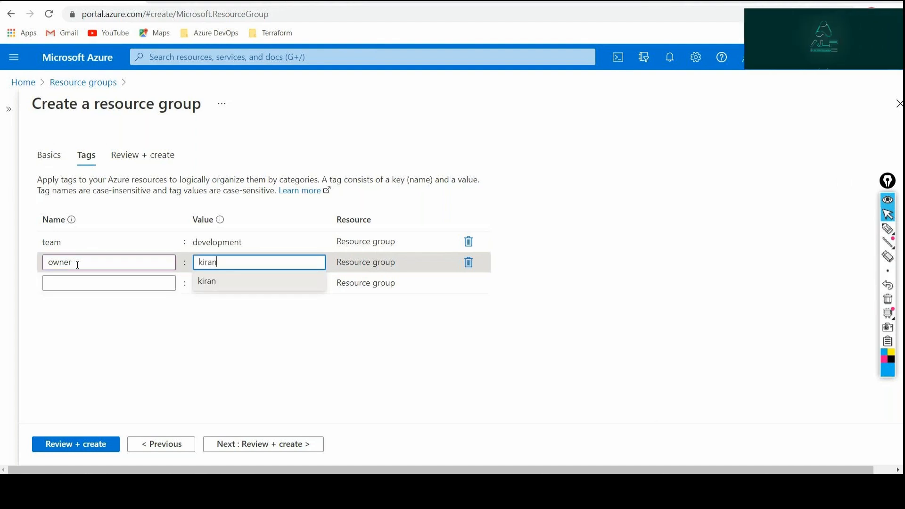
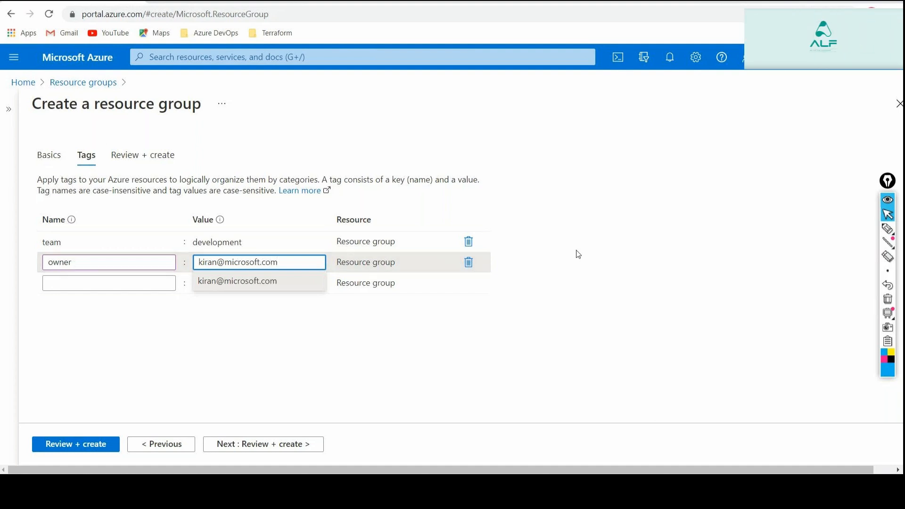
left_click(581, 254)
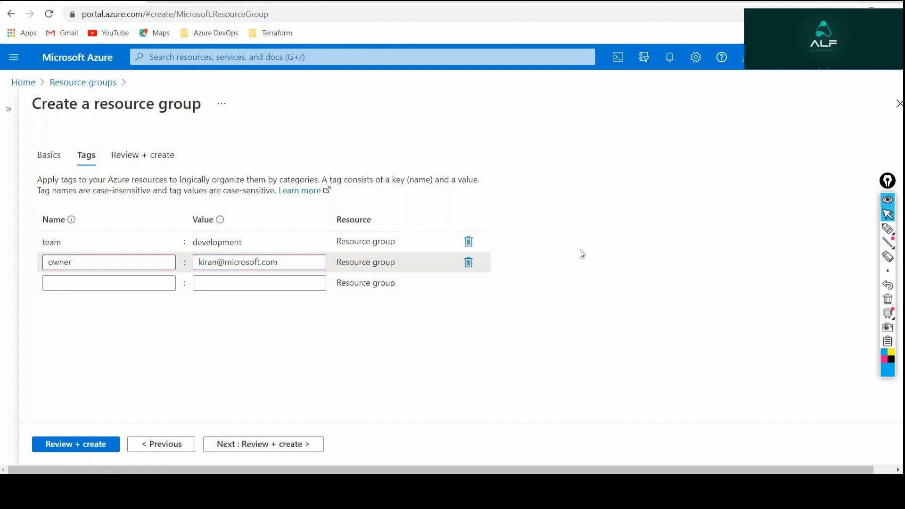
Review and create the firstrg resource group, and dismiss the creation notification.
left_click(271, 444)
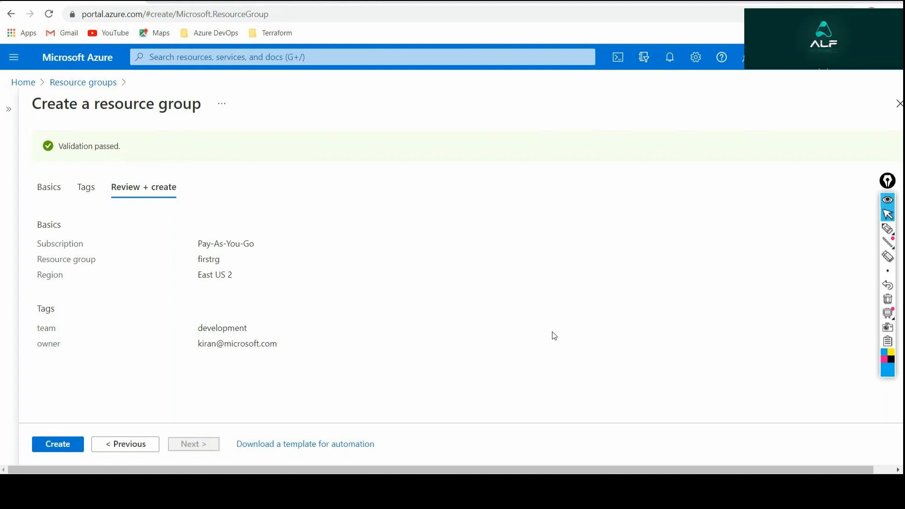
left_click(59, 450)
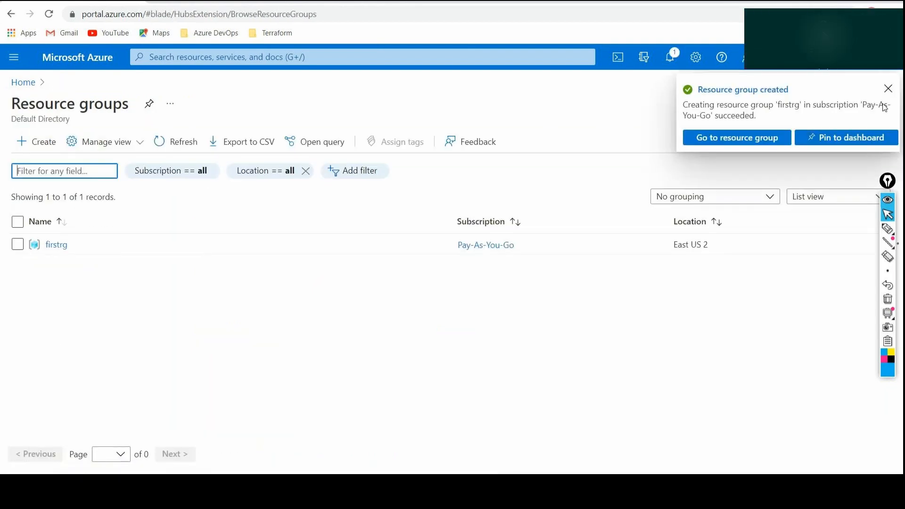
left_click(888, 89)
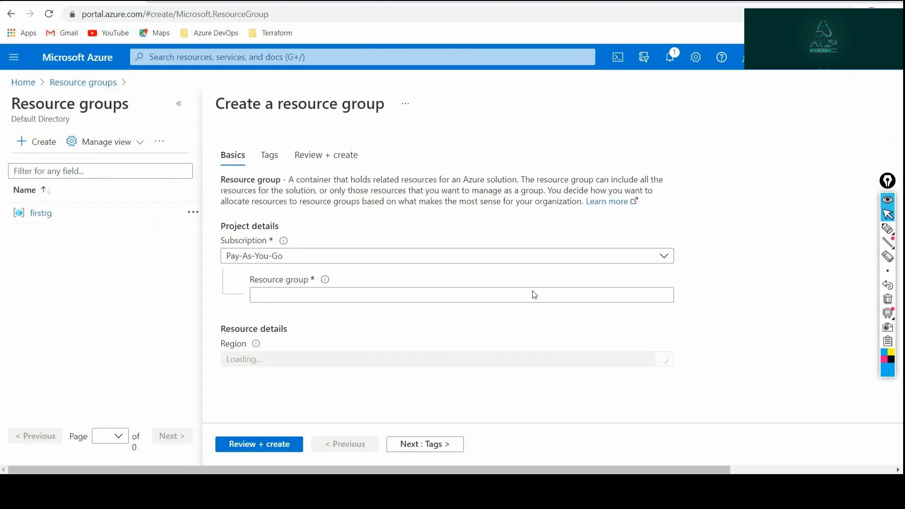
Set up another resource group named "secondrg" in region (US) East US 2 and continue to its tags.
left_click(465, 268)
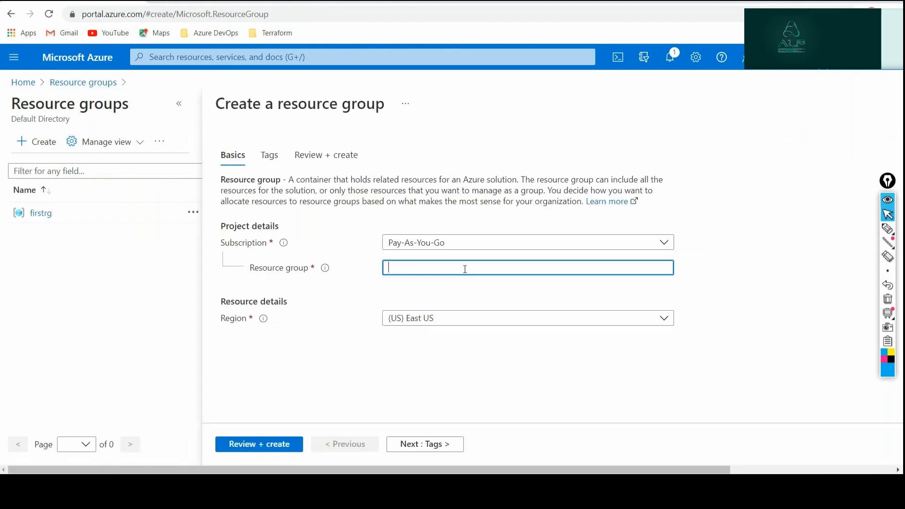
type("secondrg")
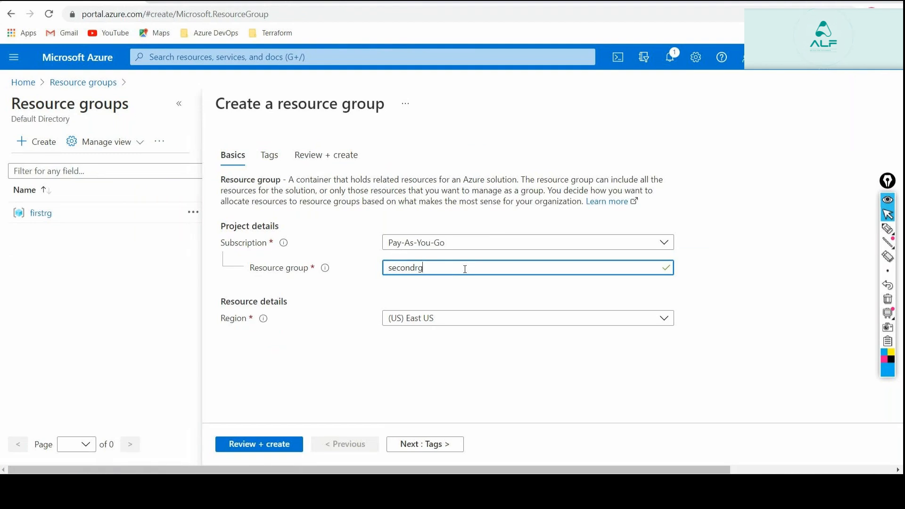
left_click(459, 319)
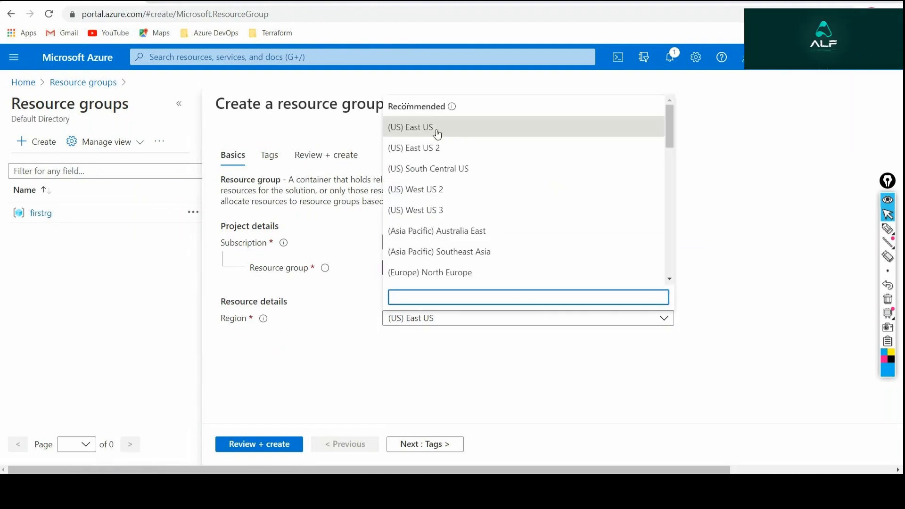
left_click(430, 149)
left_click(424, 450)
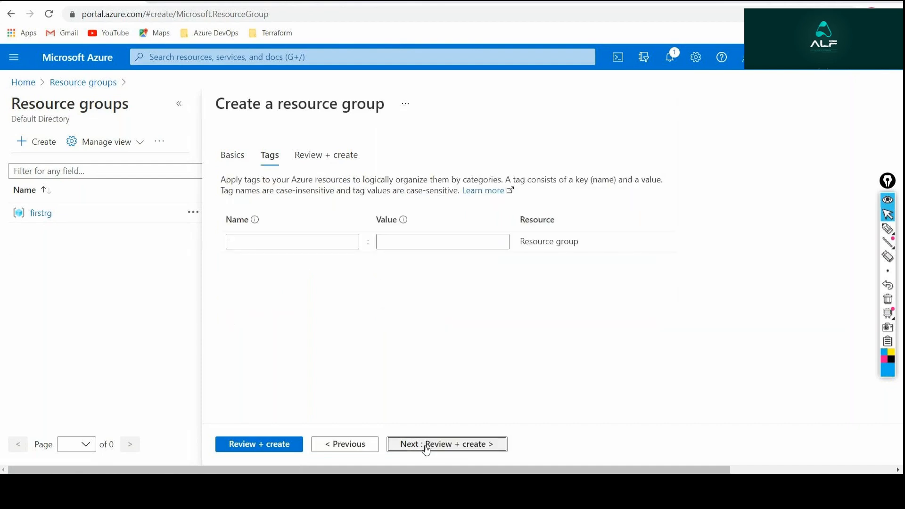
Add a tag named "team" with the value "testing" to the secondrg resource group.
left_click(254, 240)
type("t")
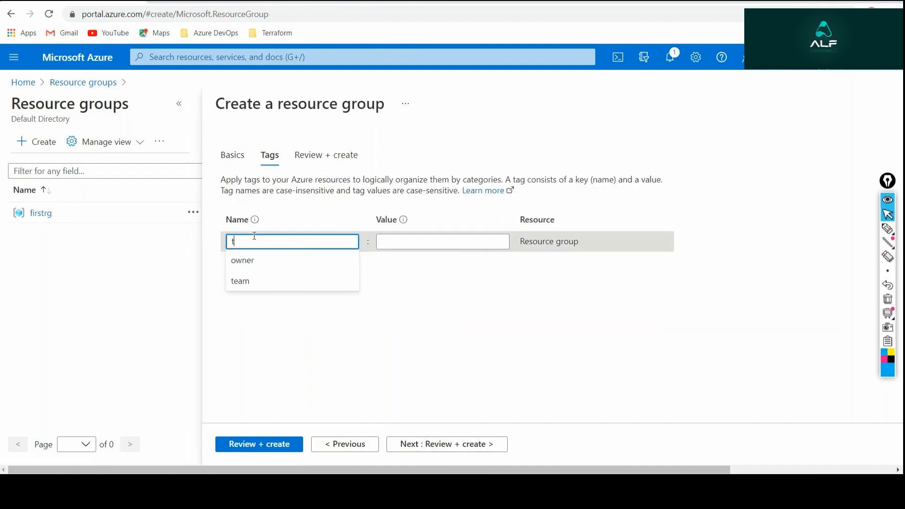
type("eam")
key("Tab")
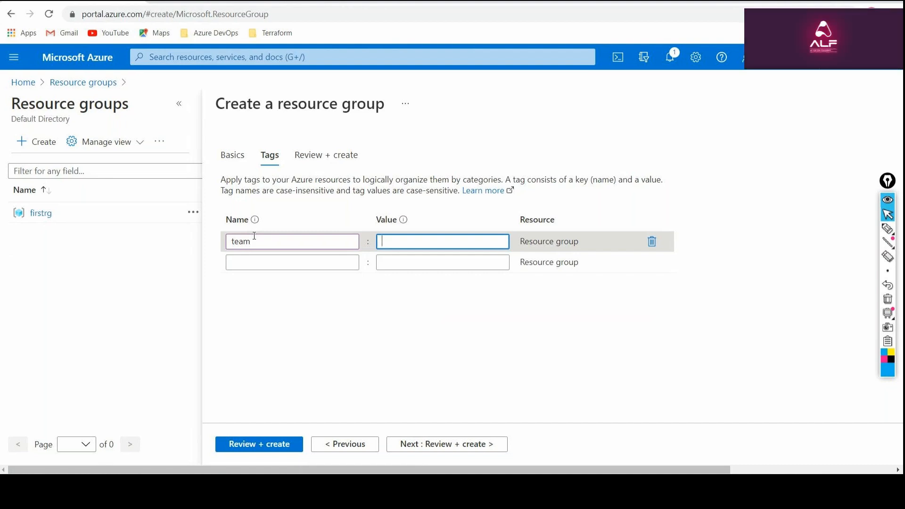
type("testing")
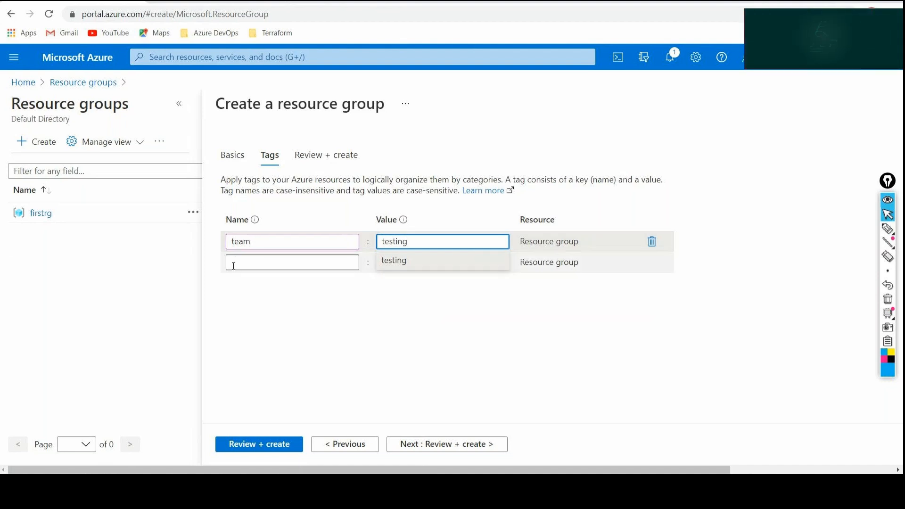
Add an "owner" tag to the secondrg resource group with an e-mail address as its value.
left_click(233, 265)
type("owne")
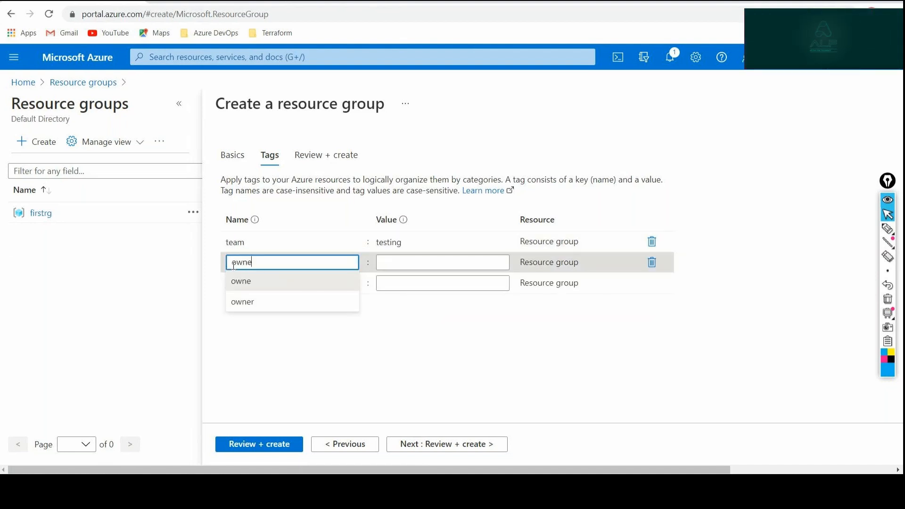
type("r")
key("Tab")
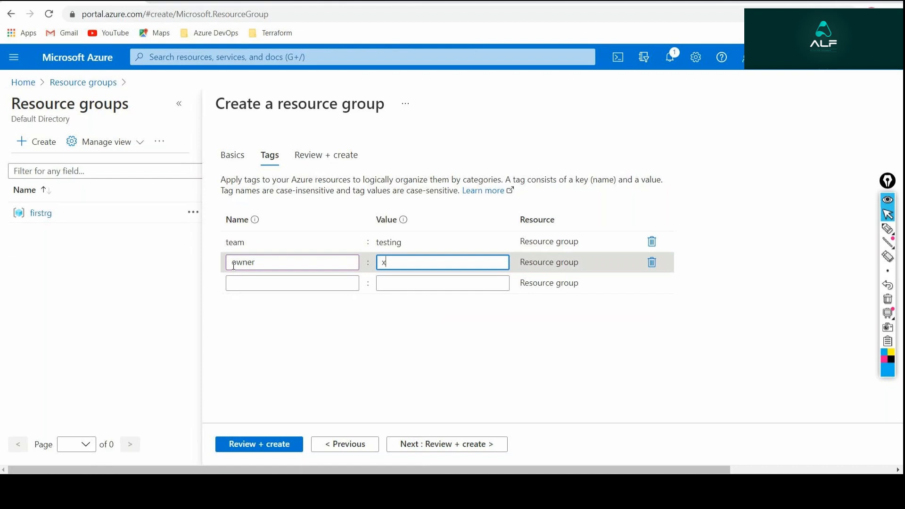
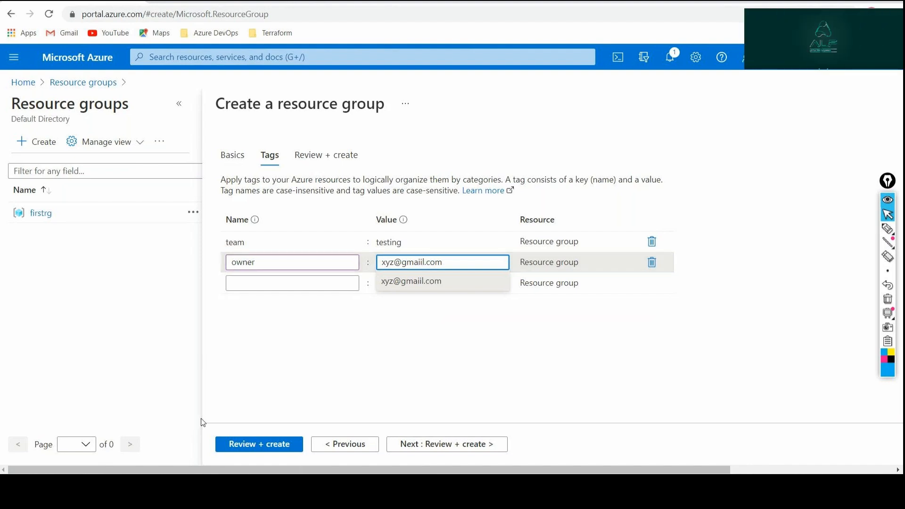
Validate and create the secondrg resource group, and open firstrg from the list of resource groups.
left_click(238, 446)
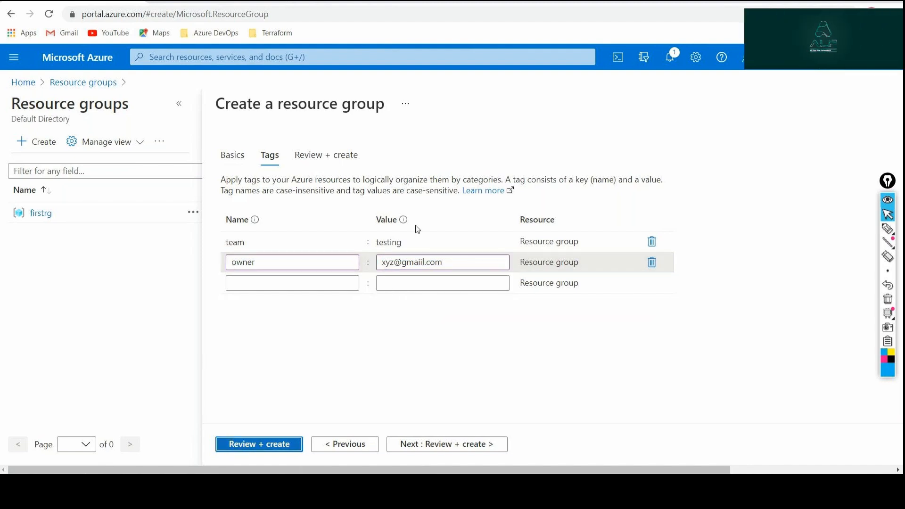
left_click(232, 452)
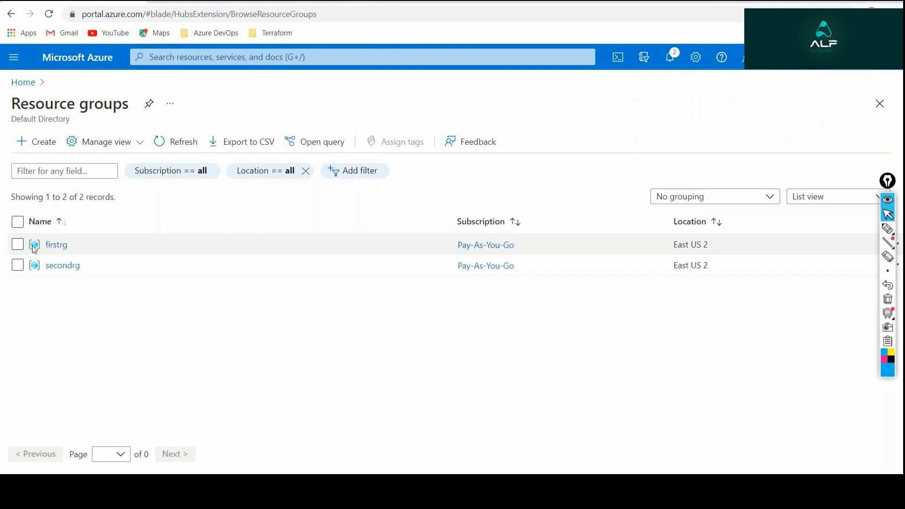
left_click(50, 245)
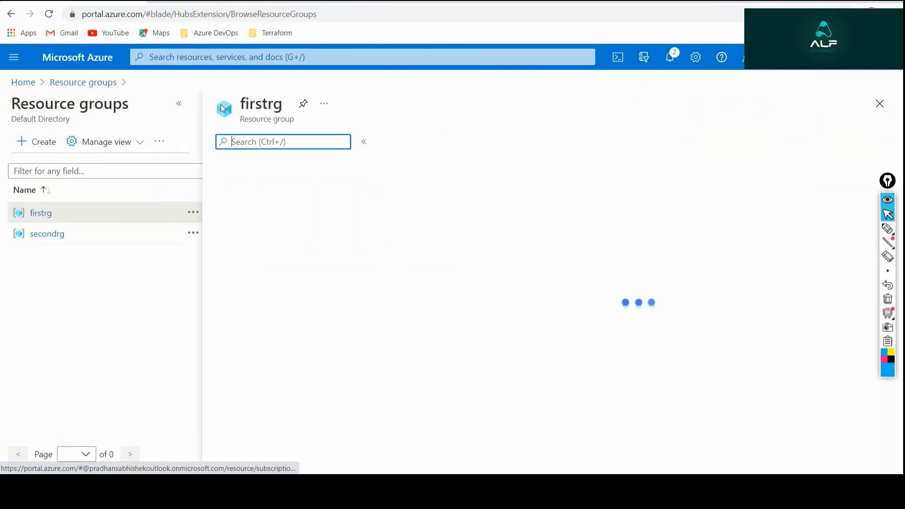
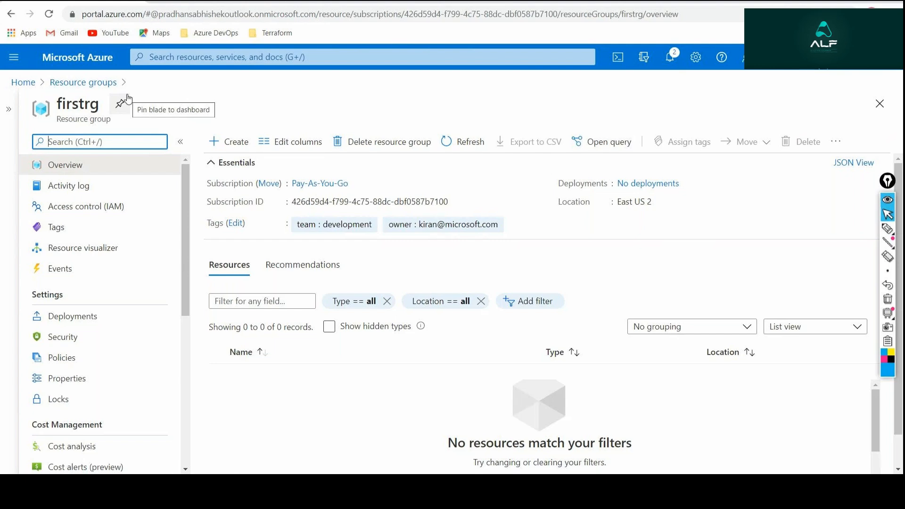
key("alt+Tab")
key("alt+Tab")
key("alt+Tab")
key("alt+Tab")
key("alt+Tab")
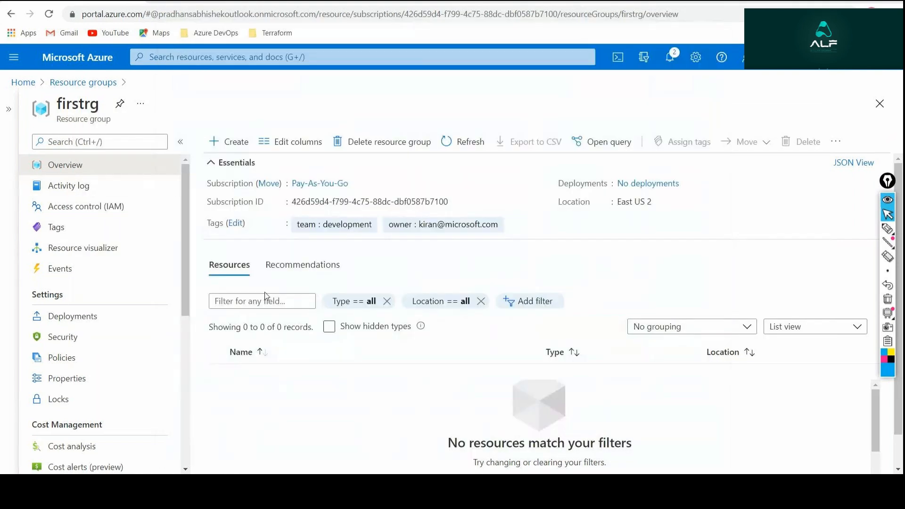
left_click(586, 254)
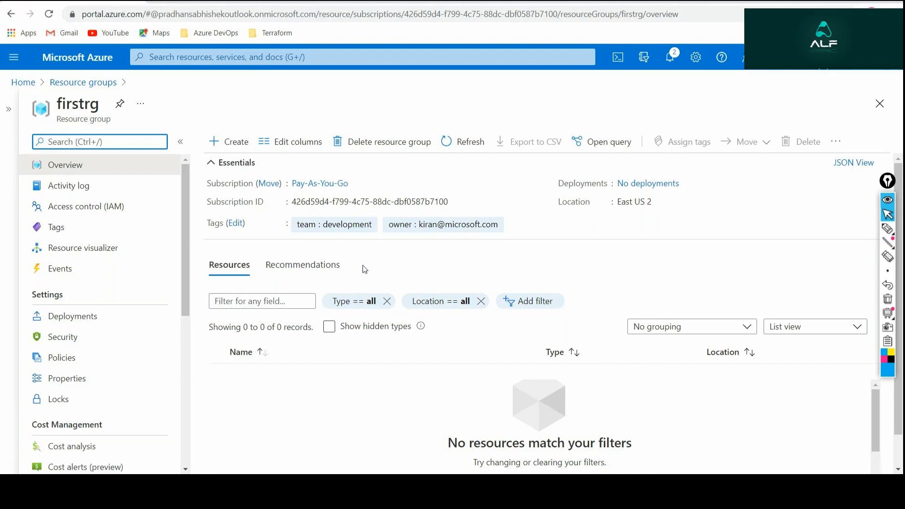
Review firstrg's tag name/value pairs without editing them, look over the resource groups list, and return to the portal home page.
left_click(235, 223)
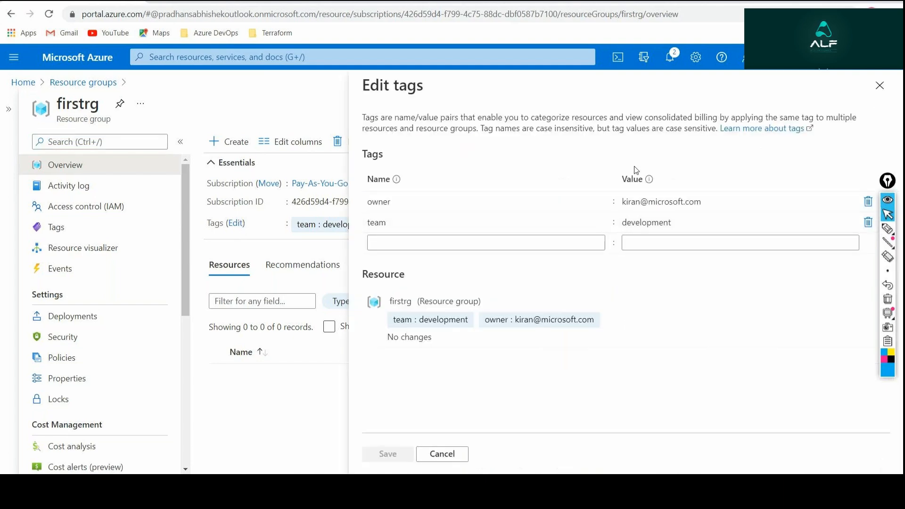
mouse_move(713, 225)
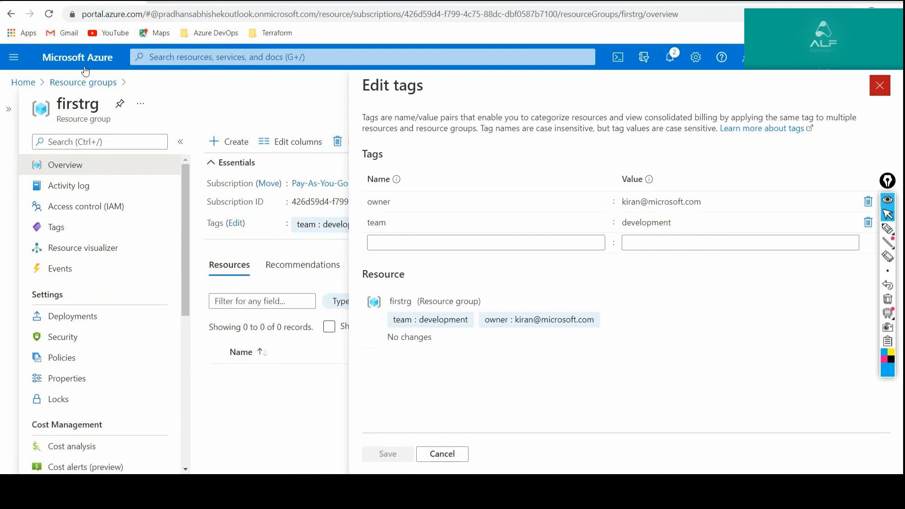
left_click(879, 85)
left_click(22, 82)
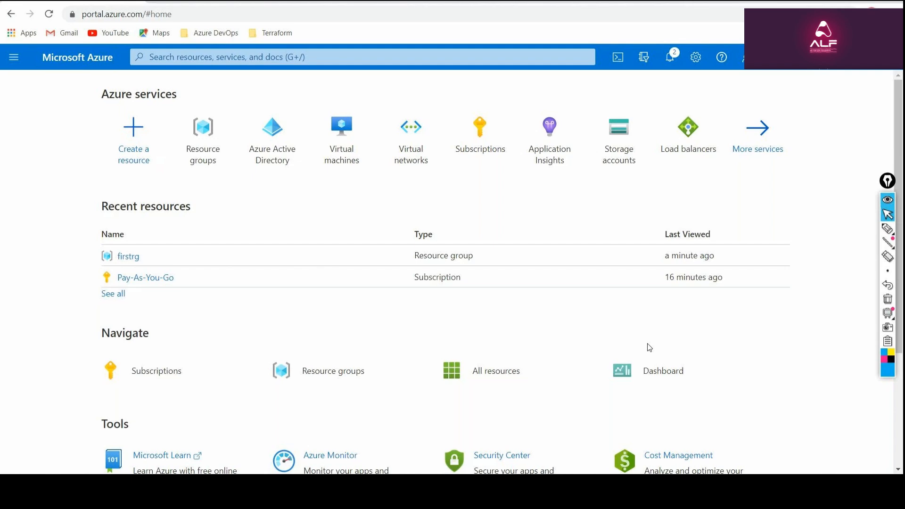
left_click(202, 138)
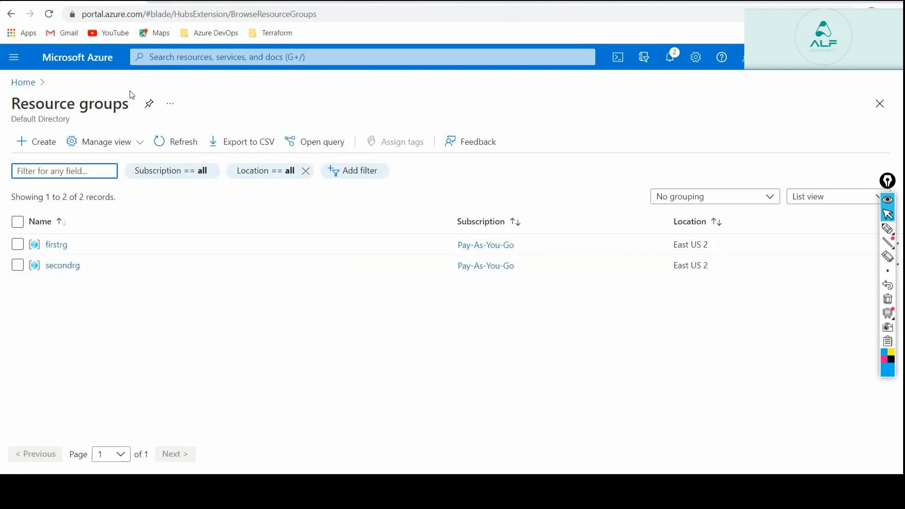
left_click(21, 83)
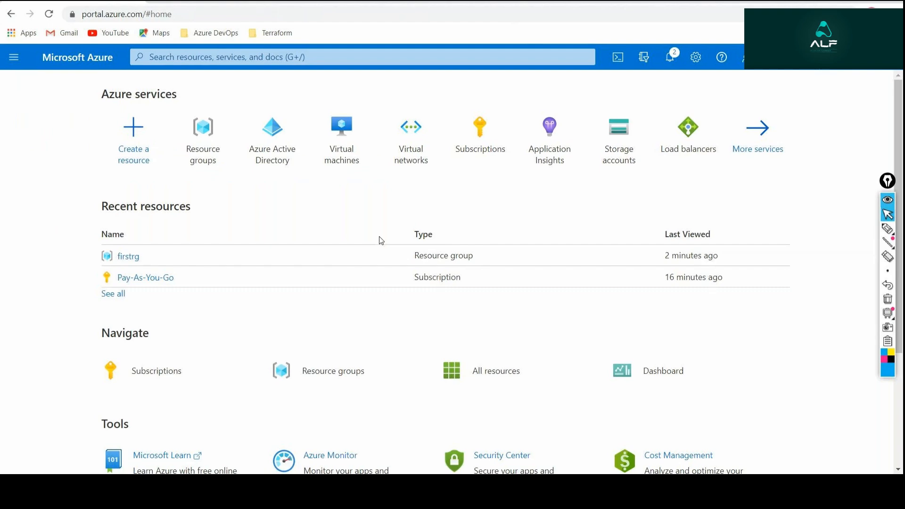
Switch to the draw.io hierarchy diagram, circle the directory icon, draw an arrow out to each side of it, and erase the annotations.
left_click(238, 2)
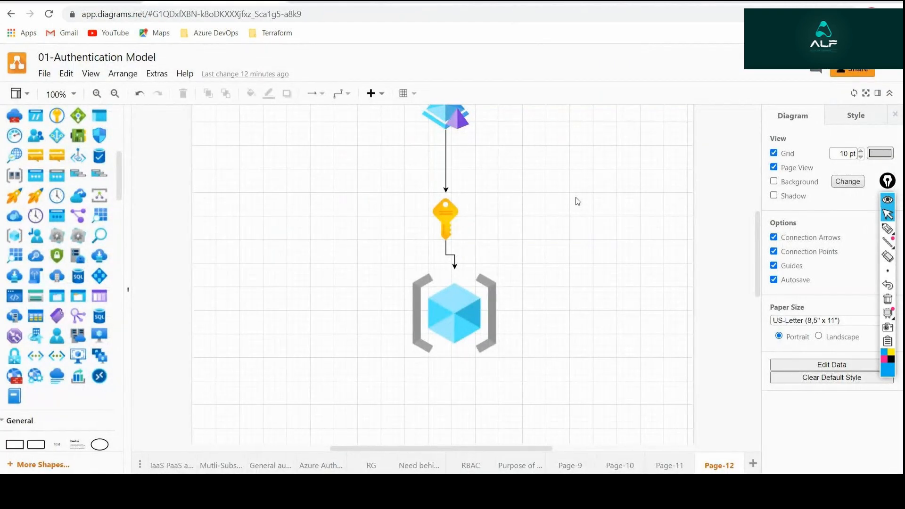
scroll(577, 201, "up", 3)
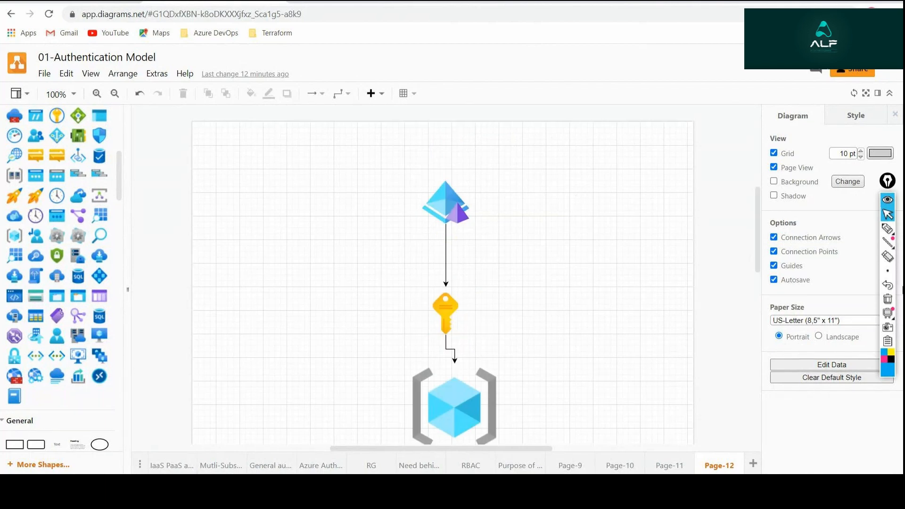
left_click(888, 229)
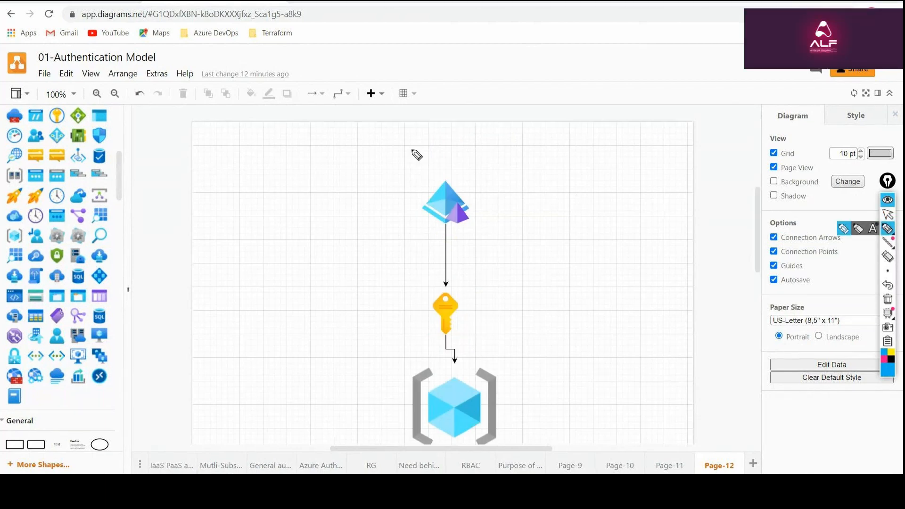
mouse_move(448, 170)
left_mouse_down()
mouse_move(420, 185)
mouse_move(480, 234)
mouse_move(436, 171)
left_mouse_up()
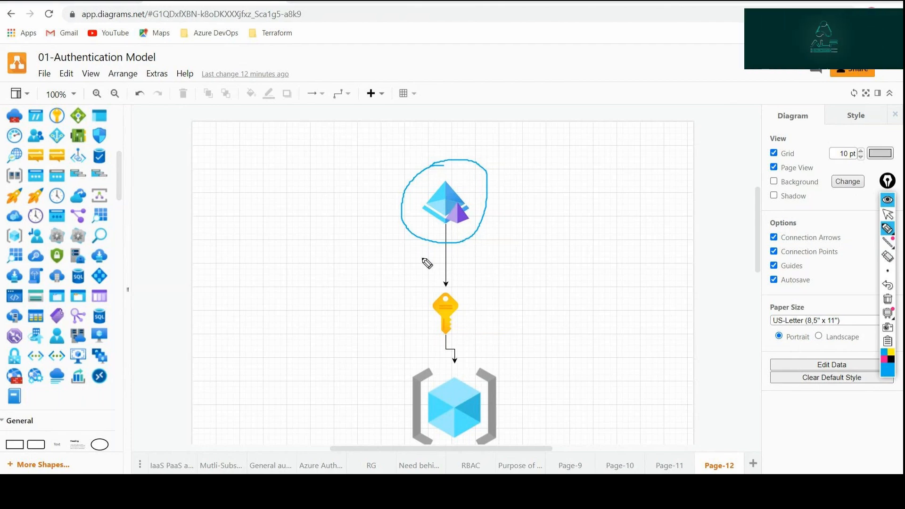
mouse_move(413, 237)
left_mouse_down()
mouse_move(334, 296)
mouse_move(340, 289)
left_mouse_up()
mouse_move(473, 234)
left_mouse_down()
mouse_move(615, 266)
mouse_move(618, 275)
left_mouse_up()
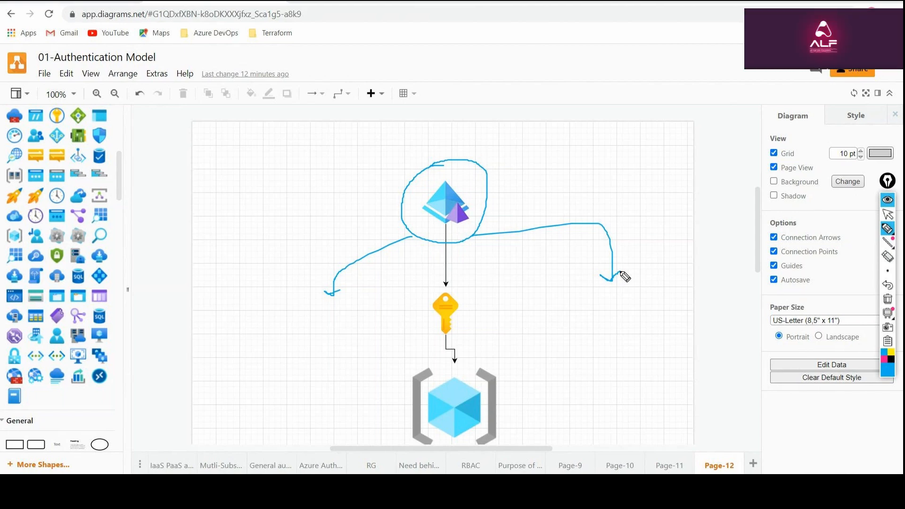
left_click(885, 301)
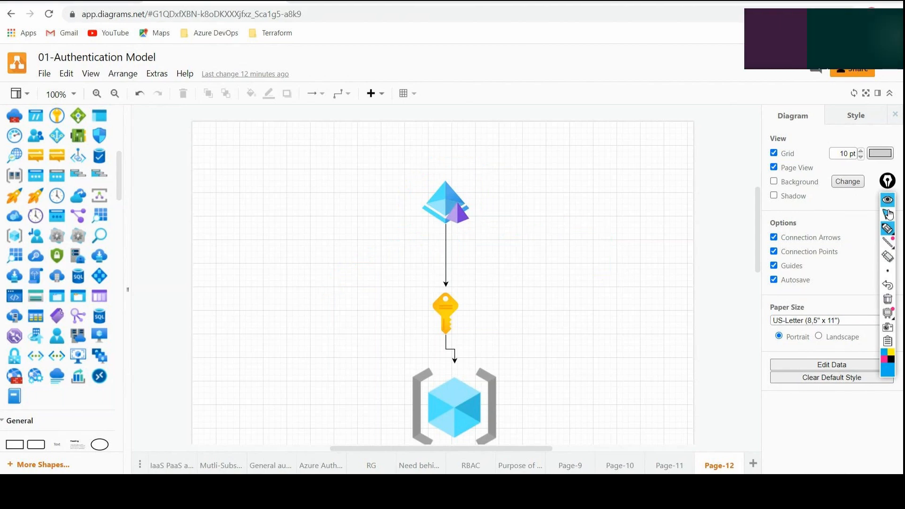
left_click(887, 215)
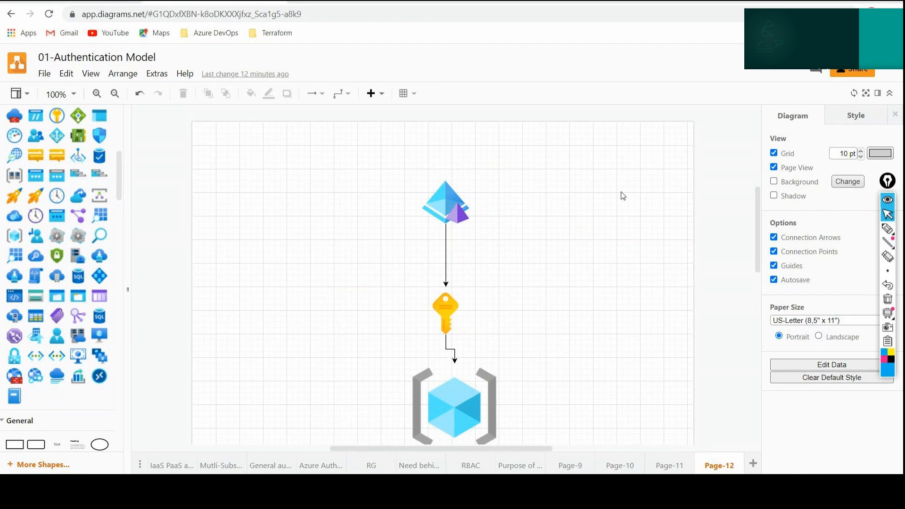
Circle the subscription key icon in the hierarchy diagram with the annotation pen and erase the mark.
left_click(887, 229)
mouse_move(445, 282)
left_mouse_down()
mouse_move(460, 336)
mouse_move(472, 307)
mouse_move(445, 283)
left_mouse_up()
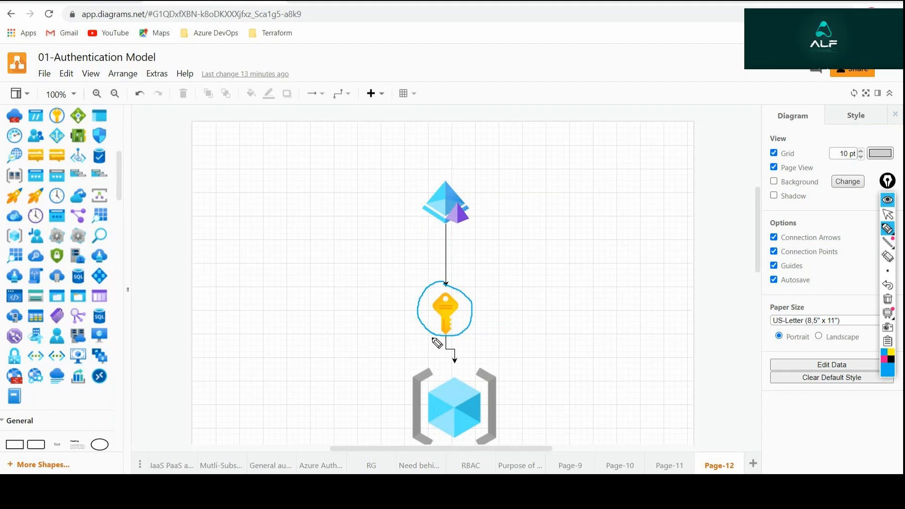
left_click(887, 300)
mouse_move(892, 233)
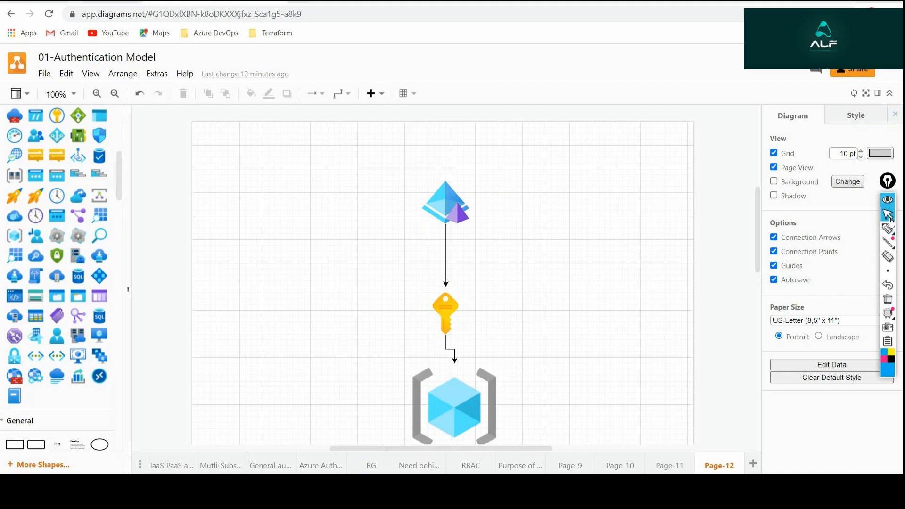
Switch back to the Azure portal, list the resource groups, and check the contributor and reader account e-mails in Notepad.
left_click(103, 1)
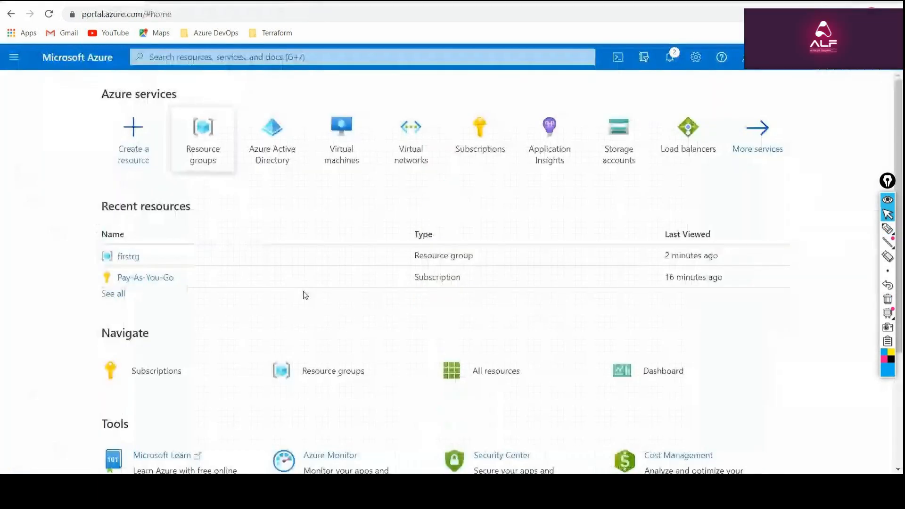
left_click(214, 141)
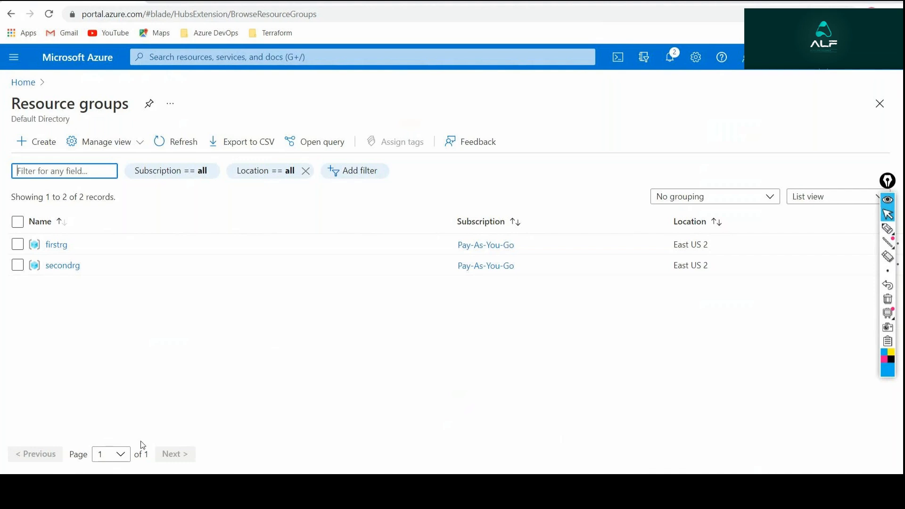
key("alt+Tab")
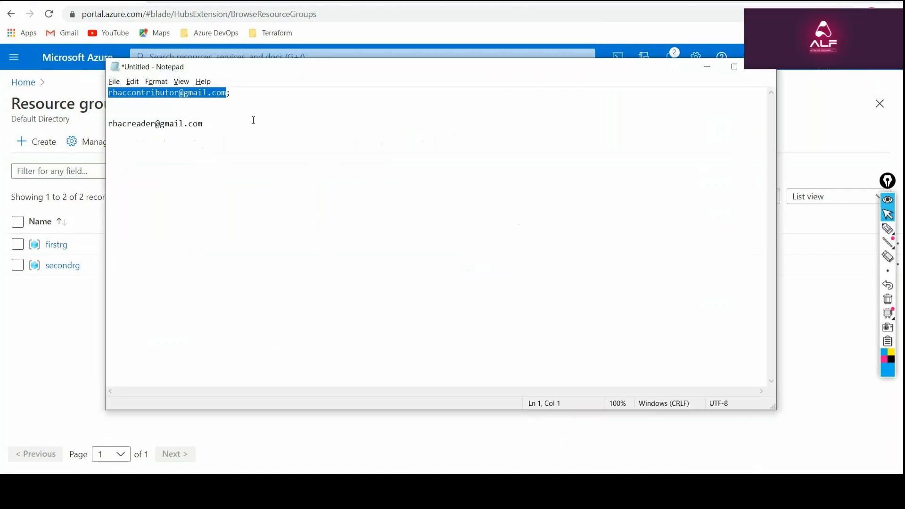
left_click(235, 146)
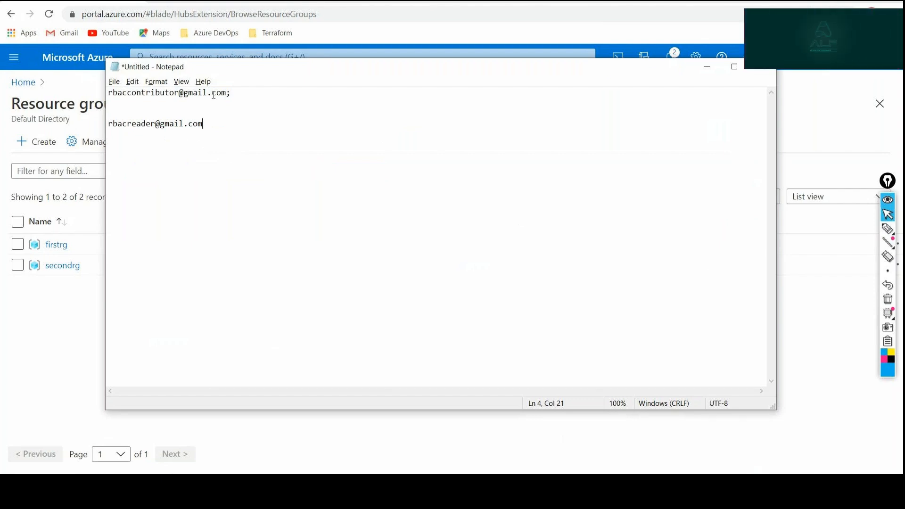
left_click_drag(227, 93, 93, 95)
key("ctrl+c")
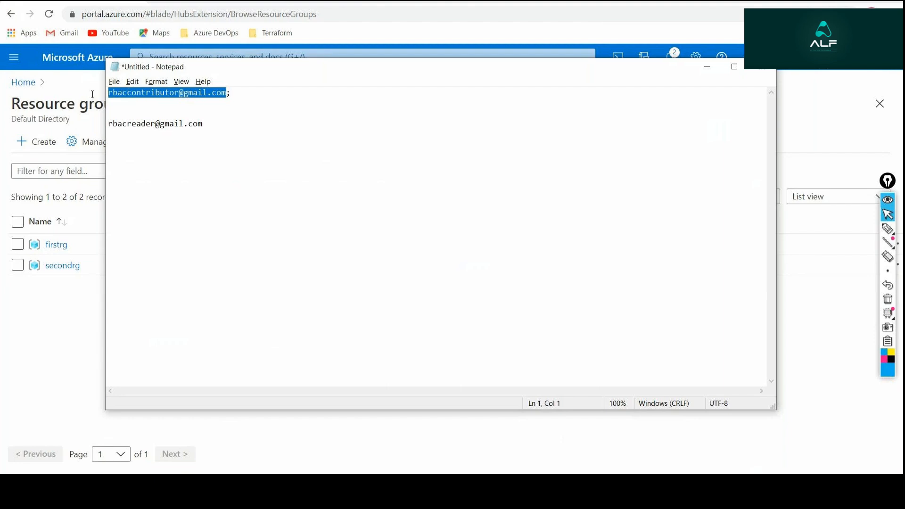
key("alt+Tab")
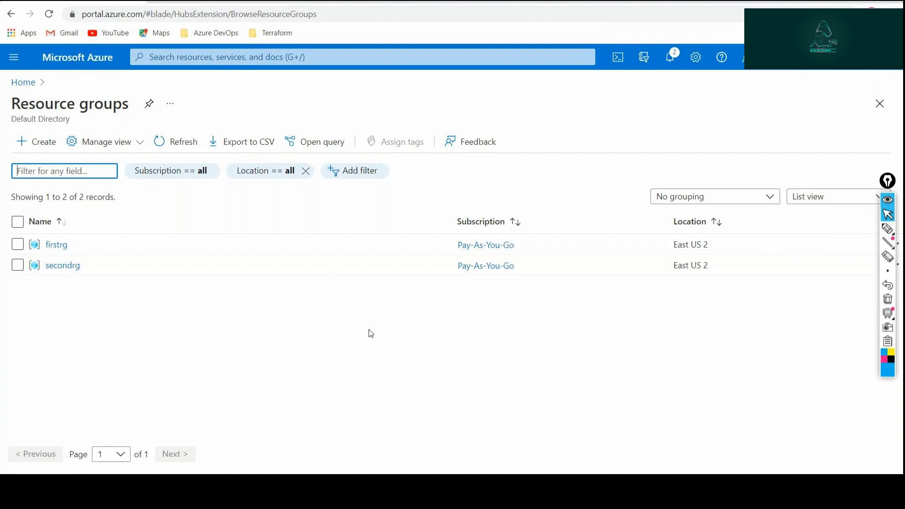
View the firstrg resource group's overview, close it, and go back to the portal home page.
left_click(65, 245)
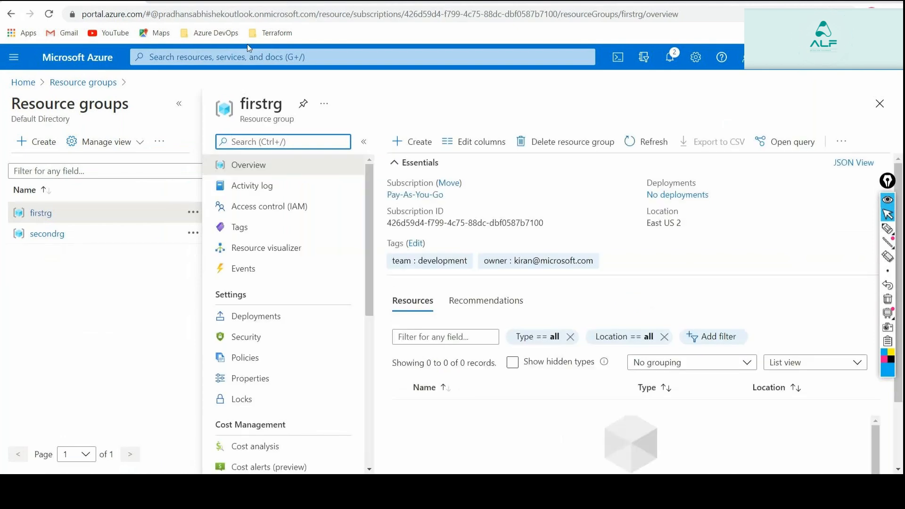
left_click(881, 109)
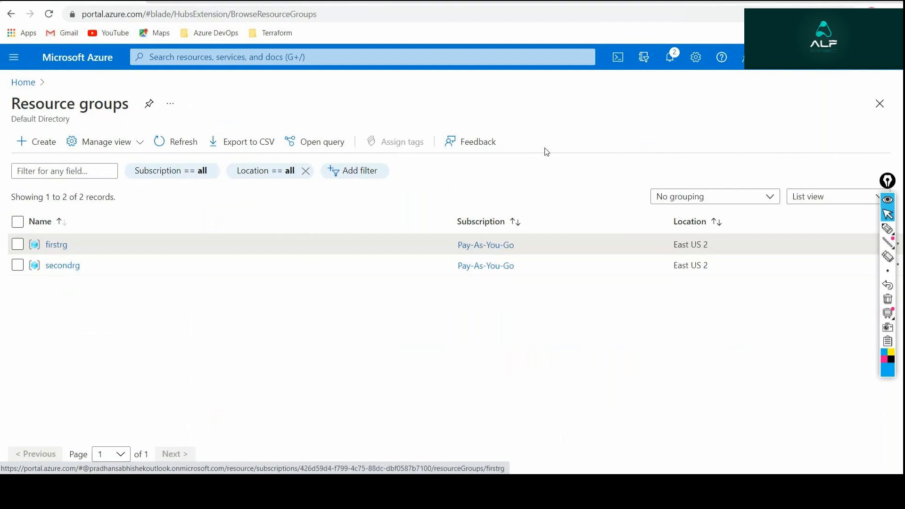
left_click(23, 82)
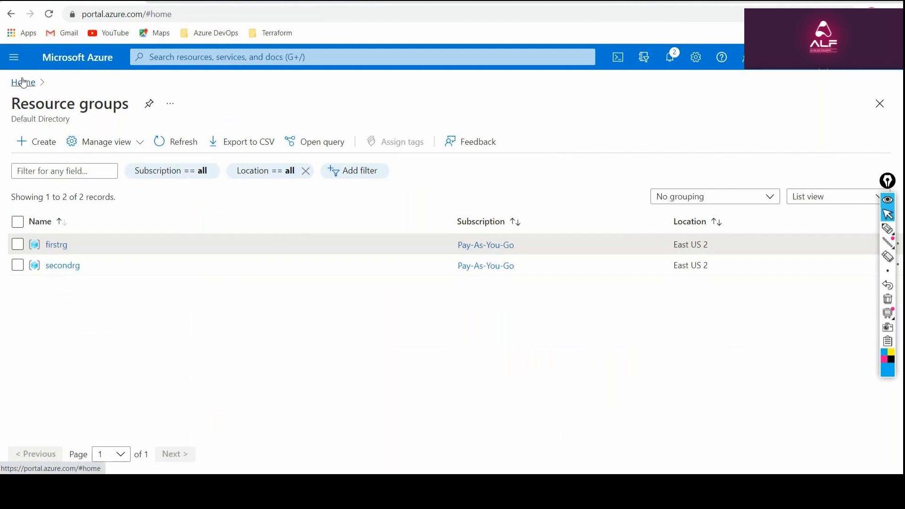
Open the Pay-As-You-Go subscription's overview and collapse the subscriptions list beside it.
left_click(479, 147)
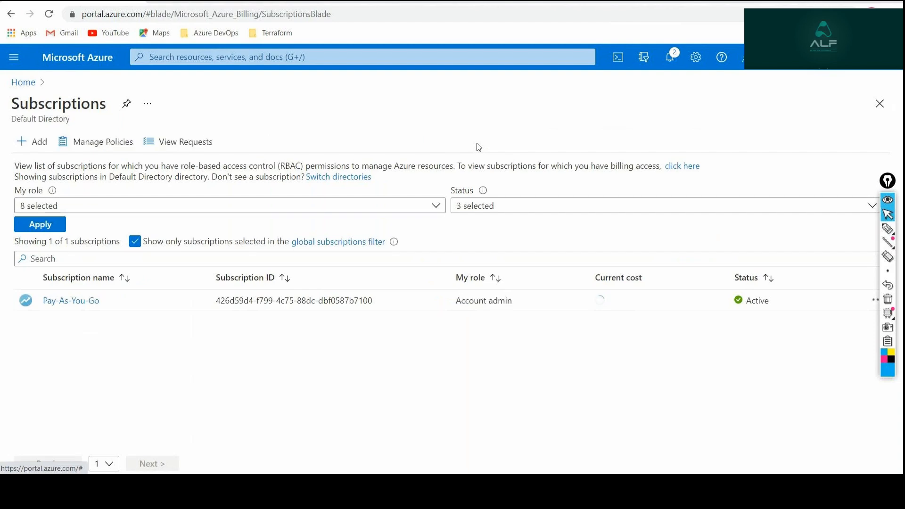
left_click(67, 304)
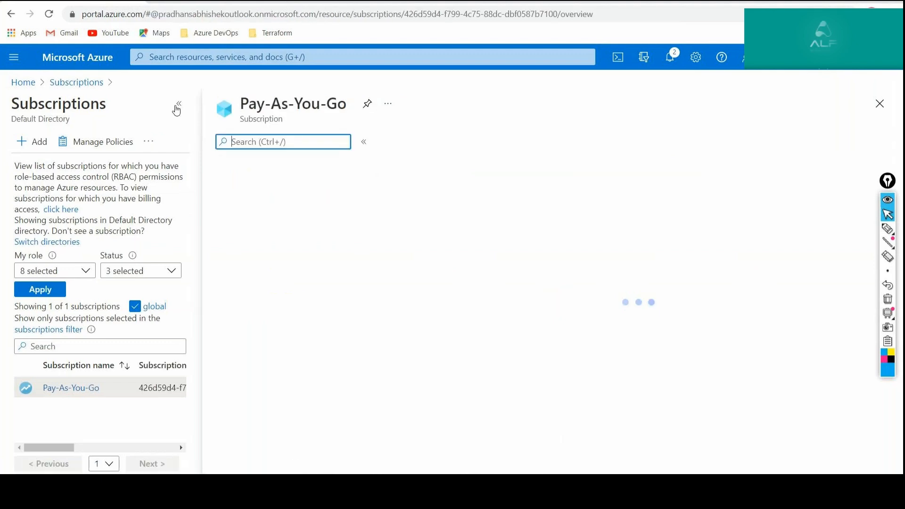
left_click(178, 105)
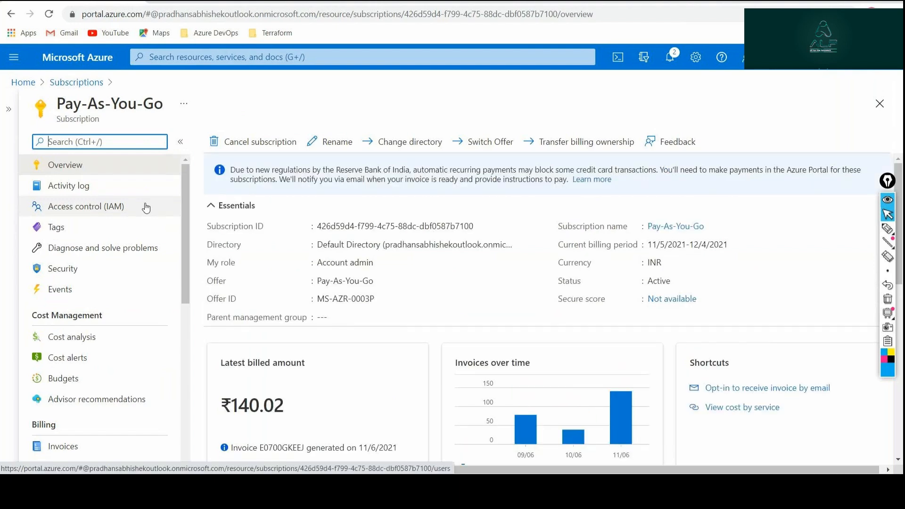
Mark the subscription's Access control (IAM) entry with a hand-drawn check mark, and clear the annotation.
left_click(895, 229)
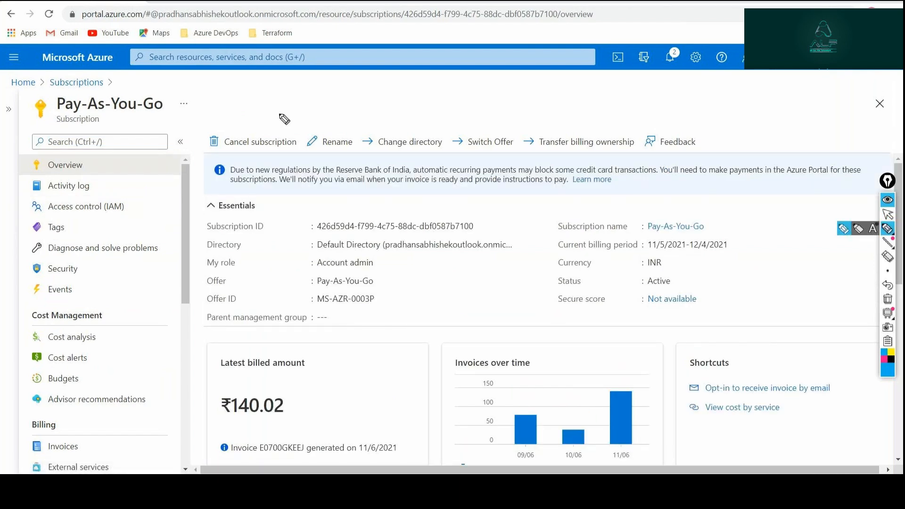
left_click_drag(136, 206, 149, 203)
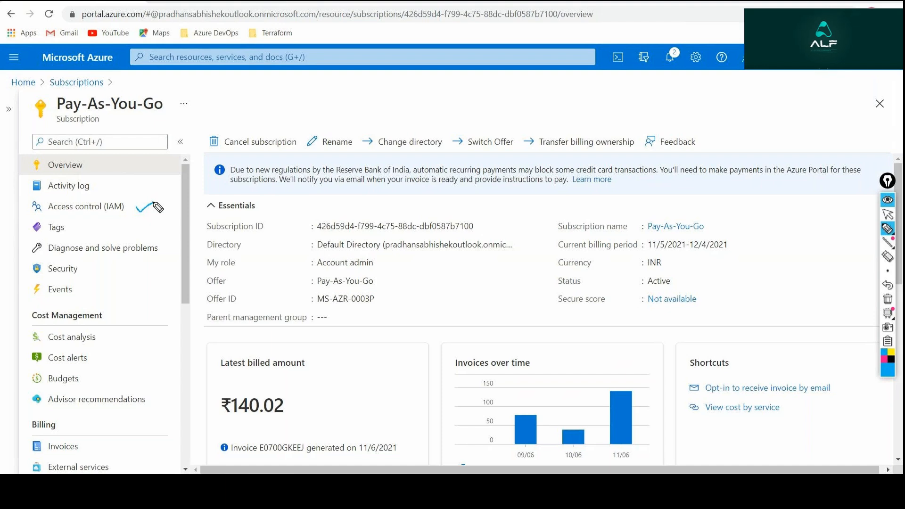
left_click(887, 300)
left_click(887, 213)
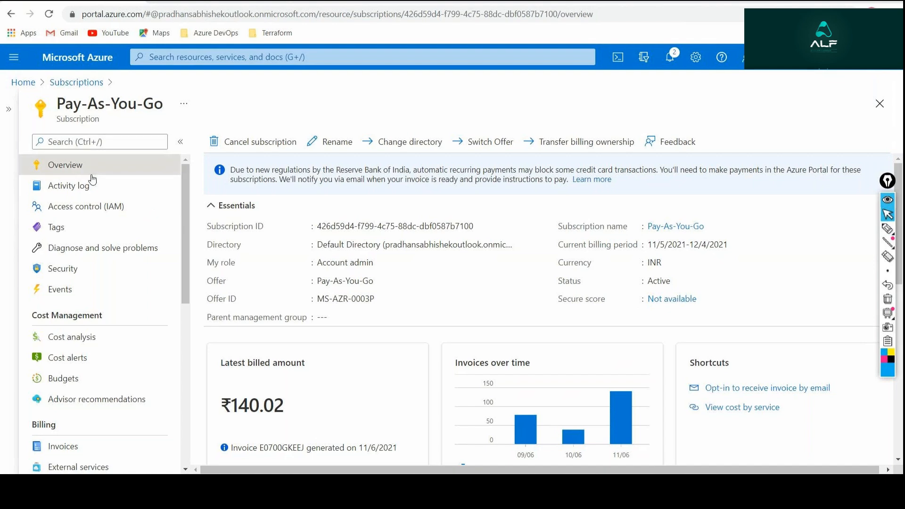
Start a role assignment in the Pay-As-You-Go subscription's Access control (IAM) and select the Contributor role.
left_click(86, 206)
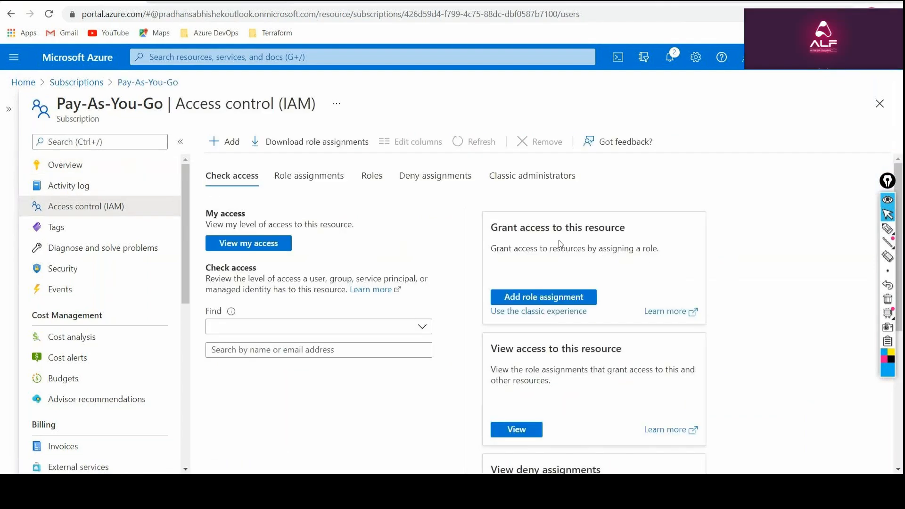
left_click(229, 148)
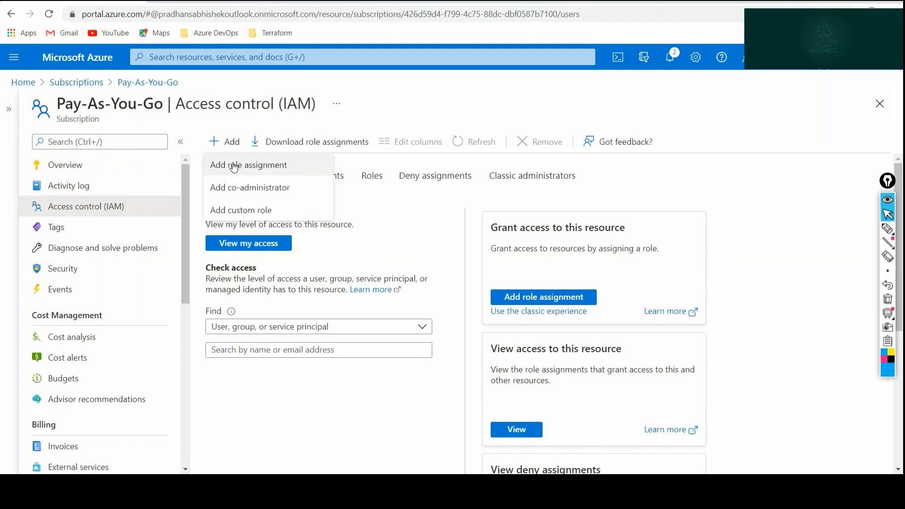
left_click(234, 165)
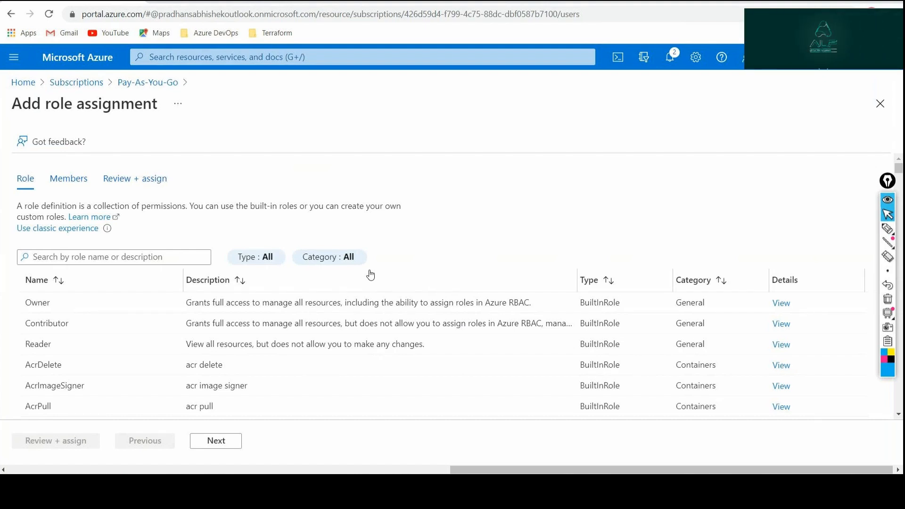
left_click(118, 325)
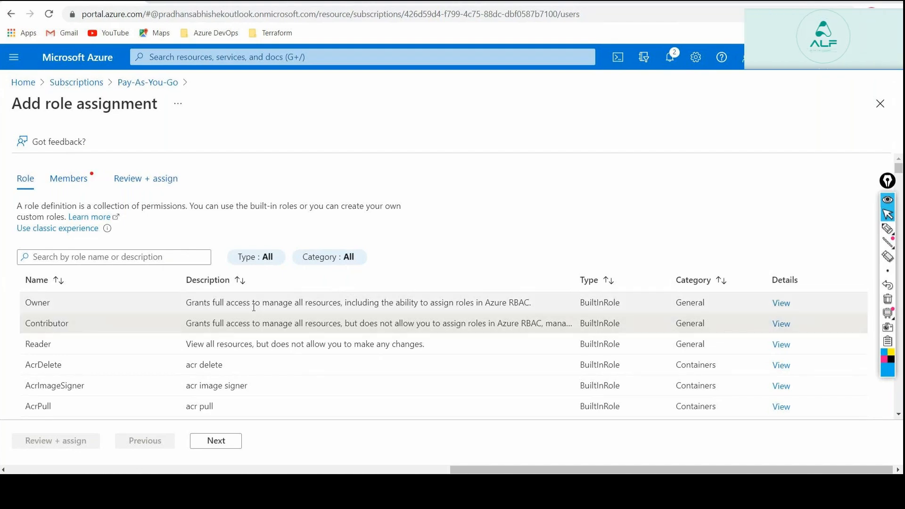
Add the contributor guest user, found by e-mail address, as the member of the Contributor role assignment.
left_click(218, 440)
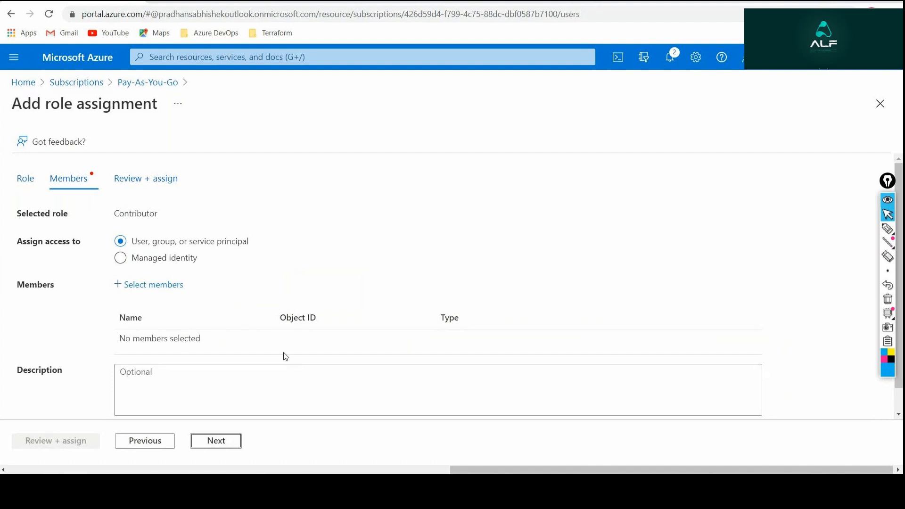
left_click(184, 285)
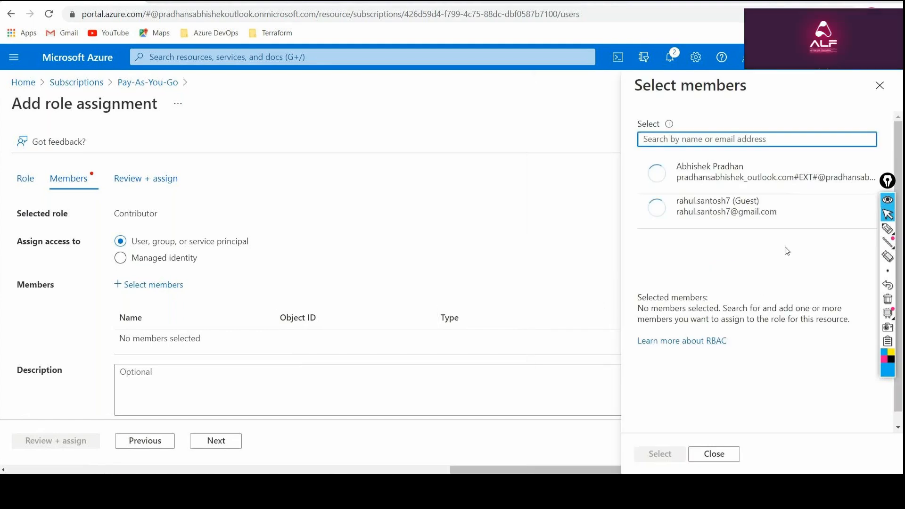
key("ctrl+v")
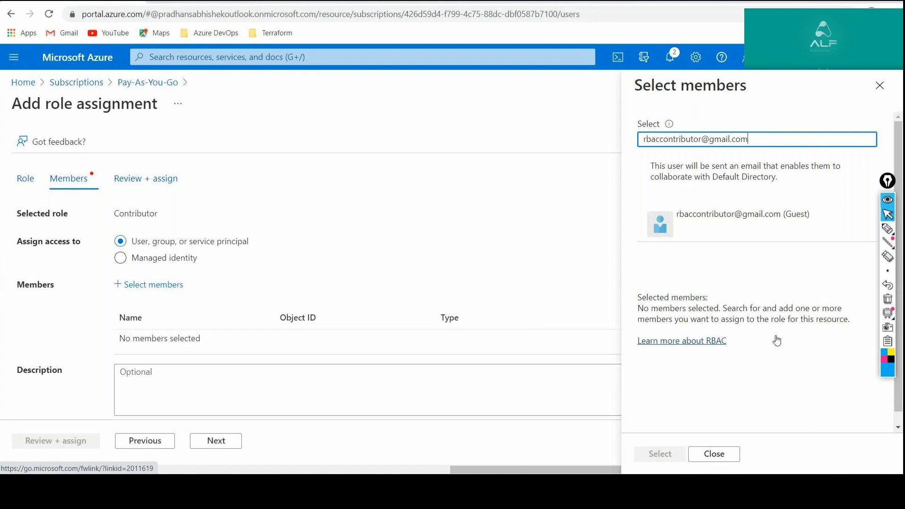
left_click(736, 237)
left_click(660, 453)
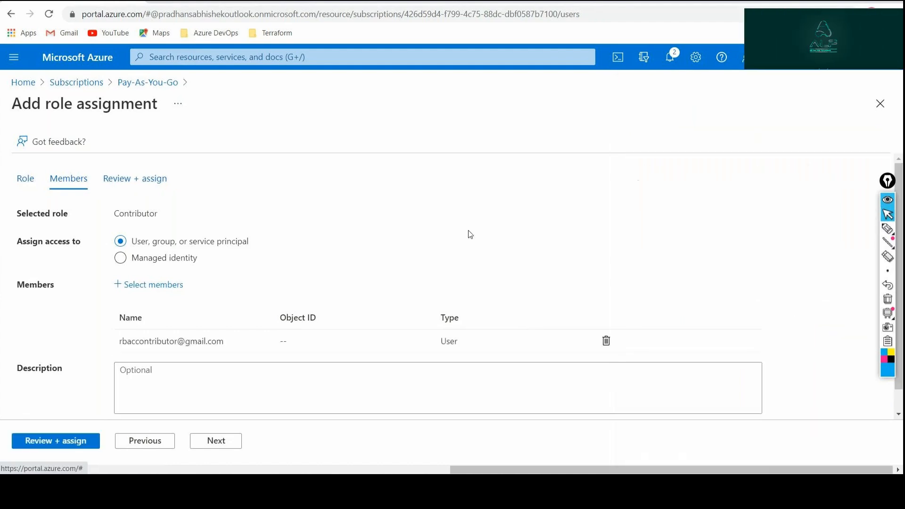
Review and assign the Contributor role, and show the Pay-As-You-Go subscription's role assignments.
left_click(53, 443)
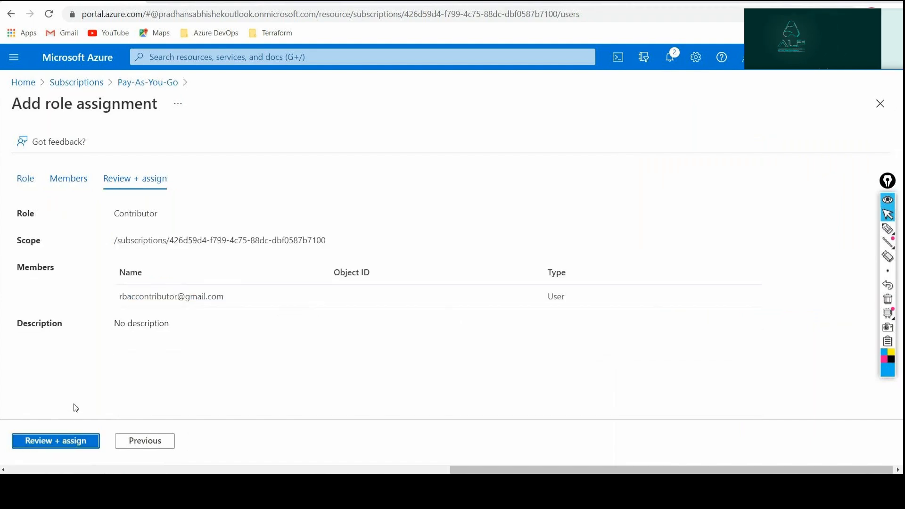
left_click(53, 443)
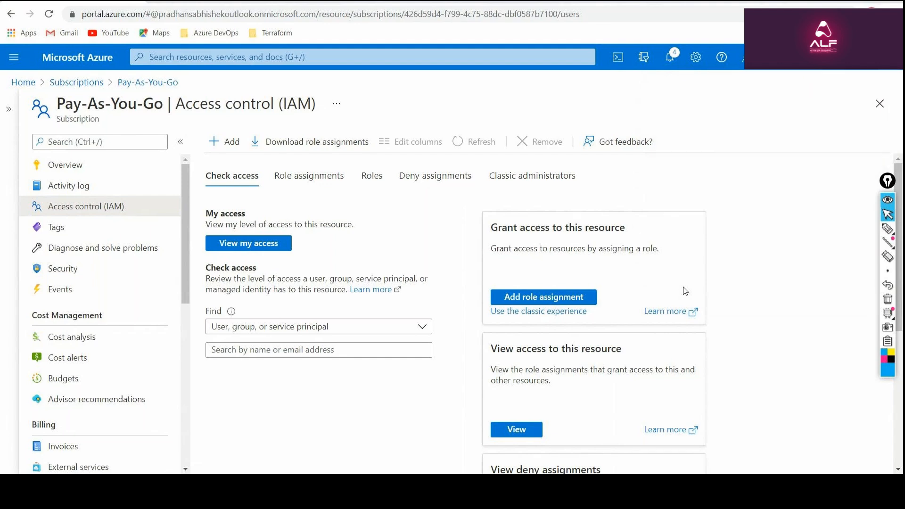
left_click(277, 180)
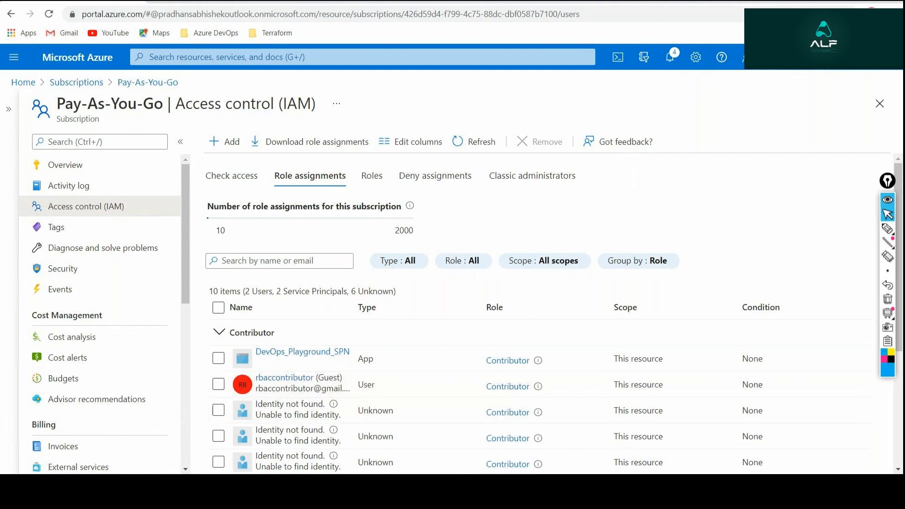
Switch to the guest user's Gmail inbox, open the newest Default Directory invitation from Microsoft Invitations, and accept it.
mouse_move(108, 491)
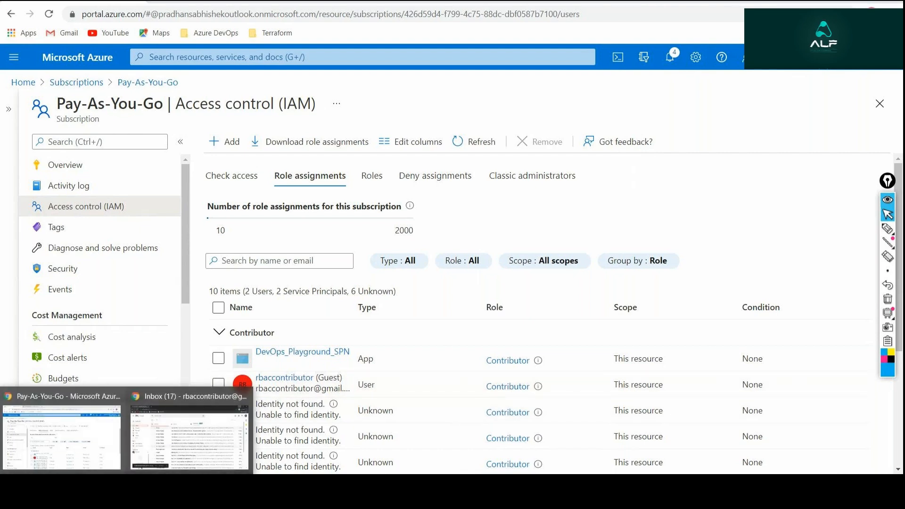
left_click(190, 436)
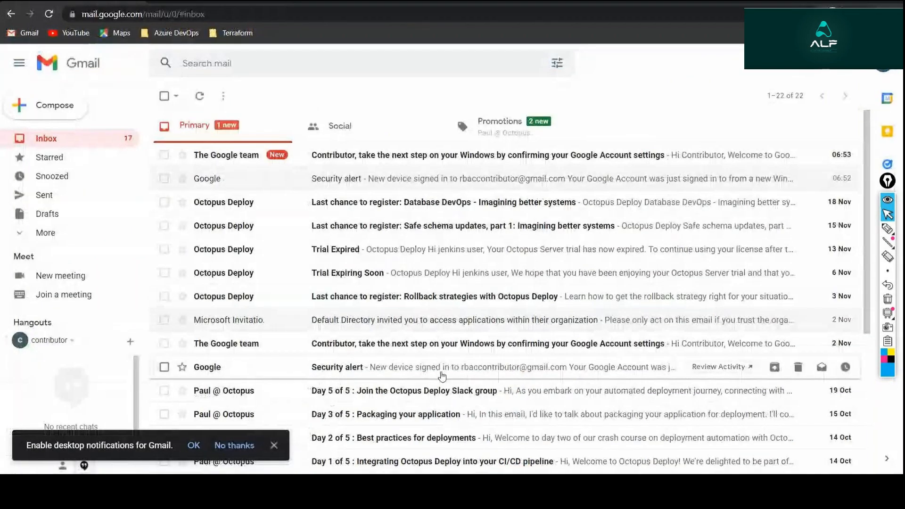
left_click(201, 108)
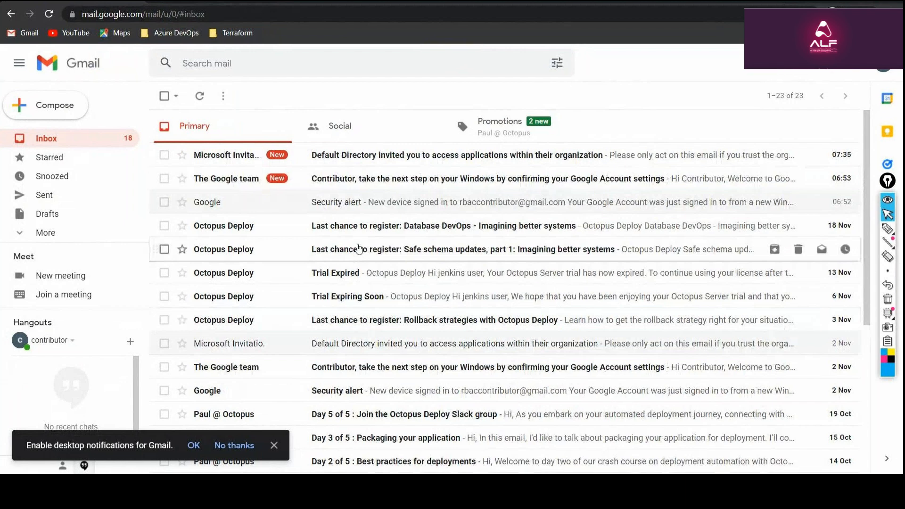
left_click(441, 160)
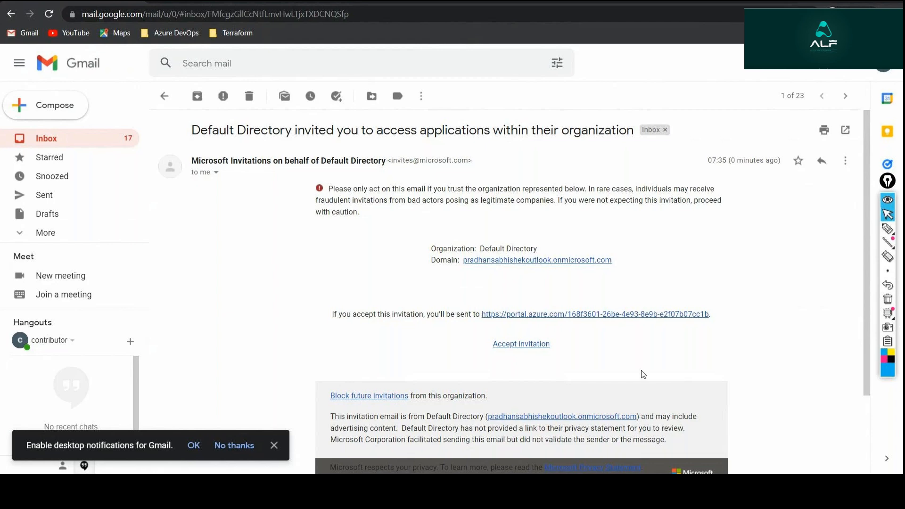
left_click(538, 345)
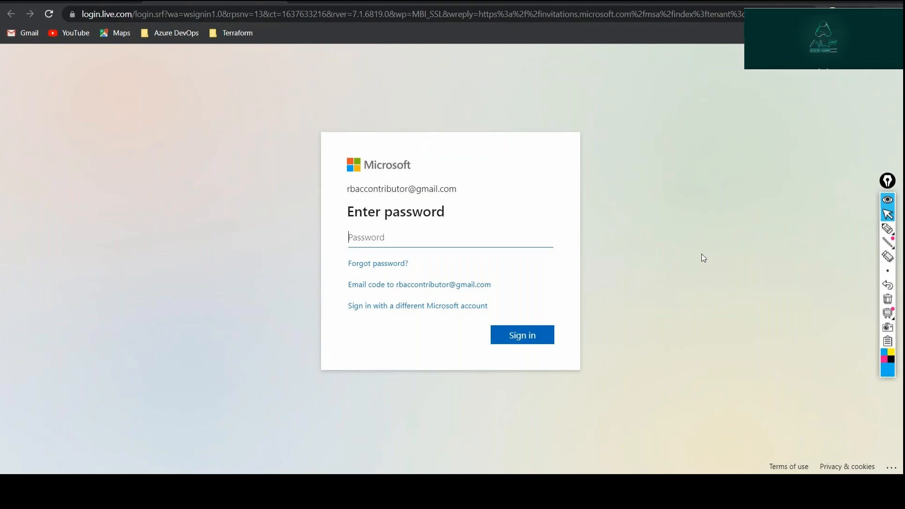
Sign in with the guest's Microsoft account password, decline staying signed in, and accept the permissions requested by Default Directory.
type("•••••••••••")
key("Return")
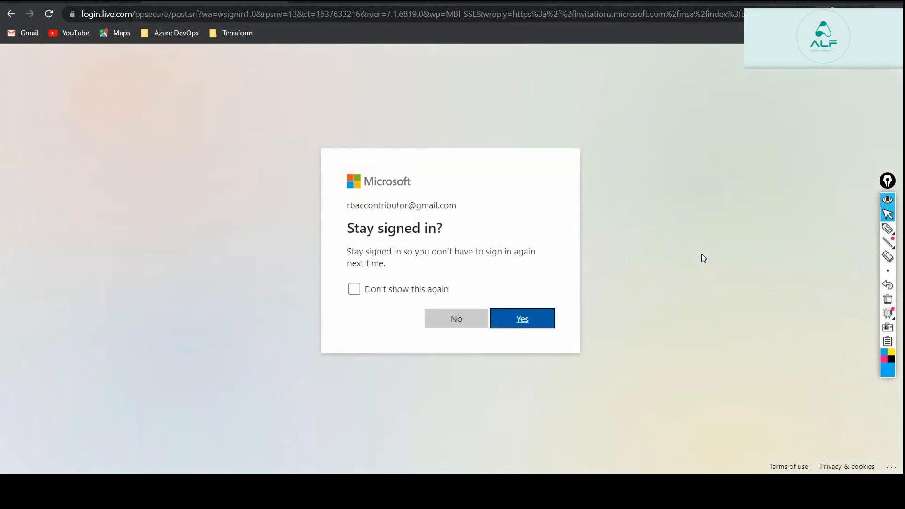
left_click(456, 319)
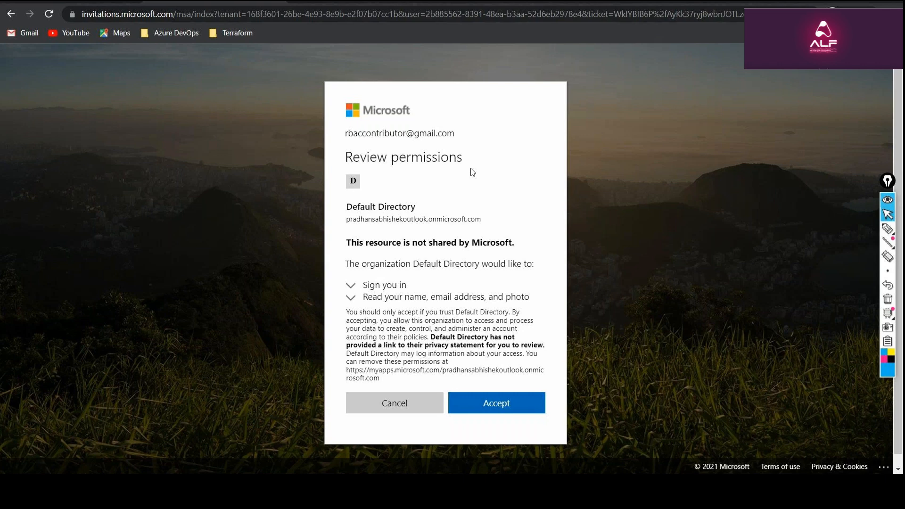
left_click(518, 408)
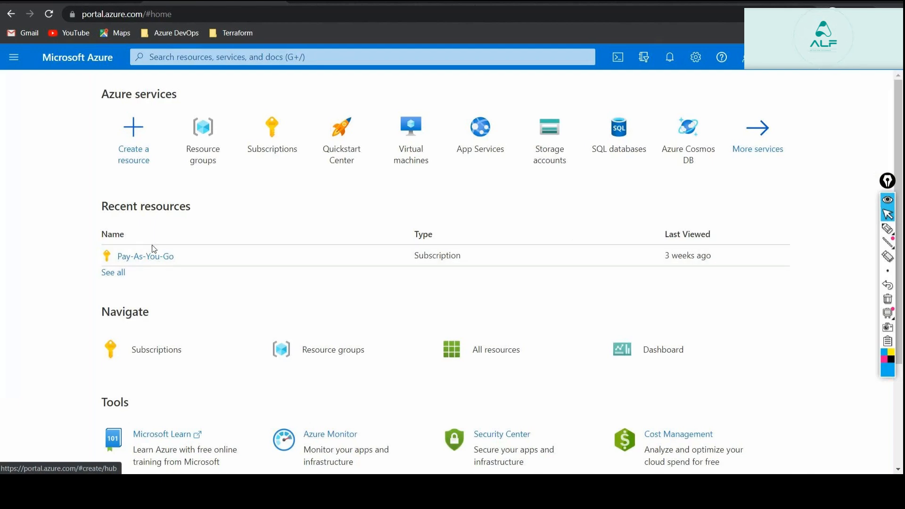
Open the Pay-As-You-Go subscription as the guest, check the signed-in account, and highlight the My role value.
left_click(651, 429)
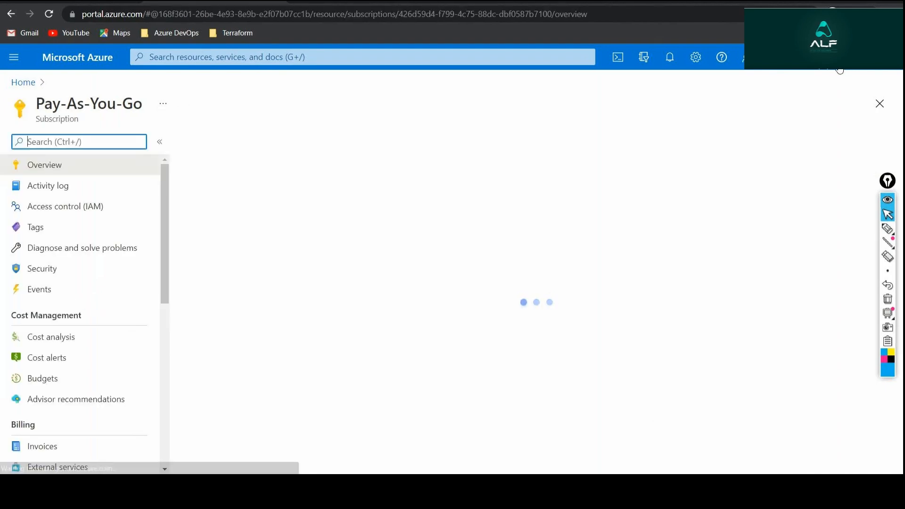
left_click(798, 67)
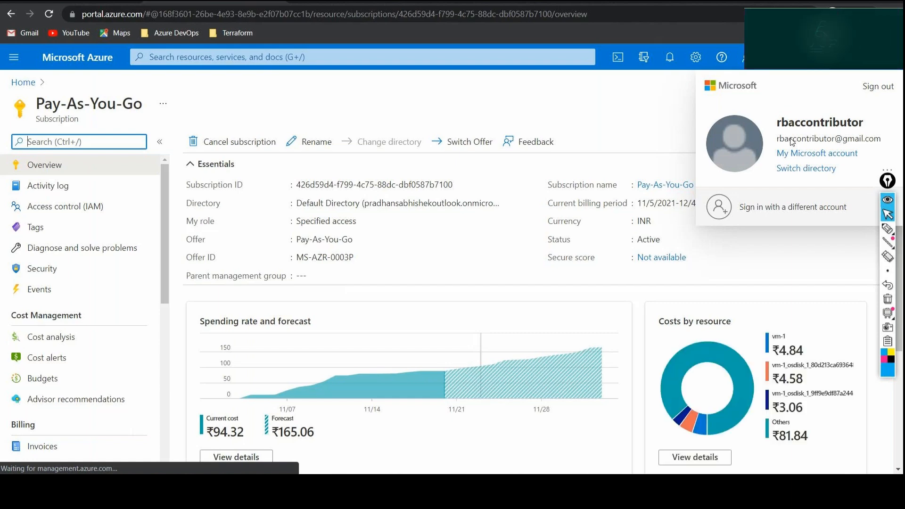
triple_click(325, 222)
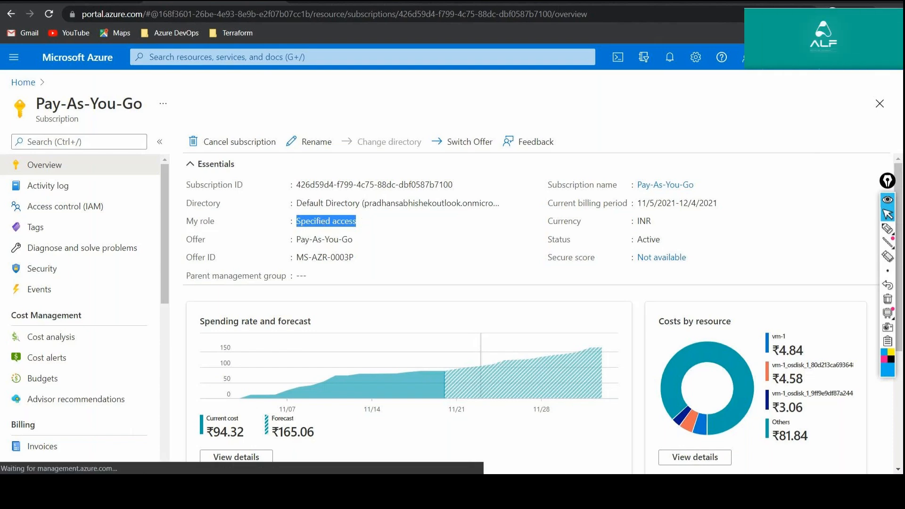
Switch to the administrator's Azure window, check its signed-in account, and view its role in the Subscriptions list.
left_click(90, 488)
left_click(66, 455)
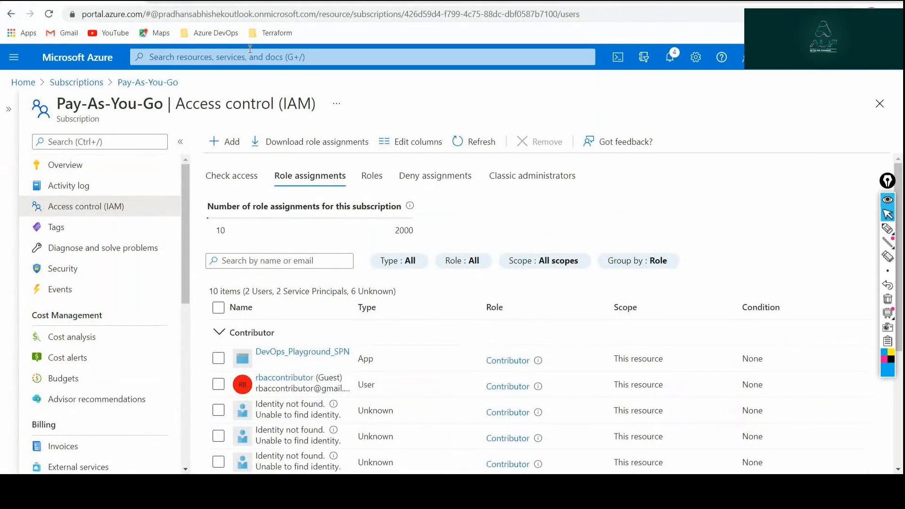
left_click(23, 82)
left_click(822, 57)
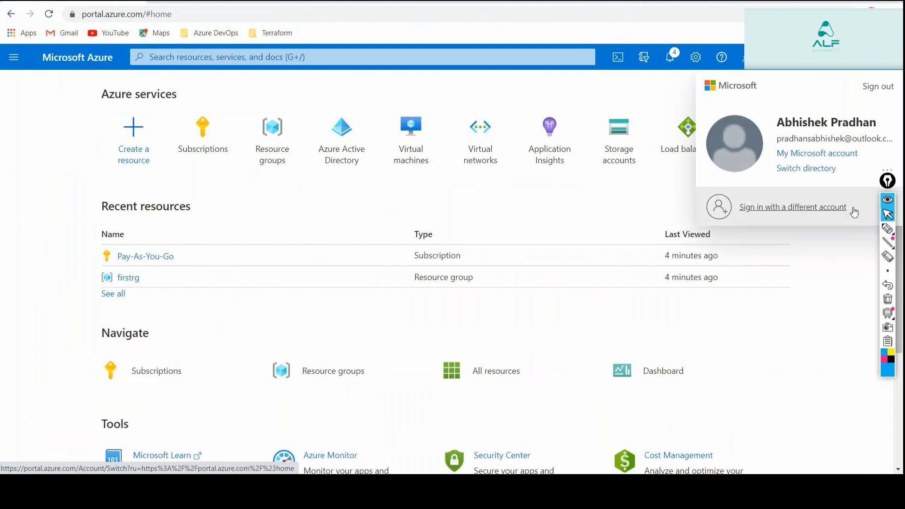
left_click(771, 307)
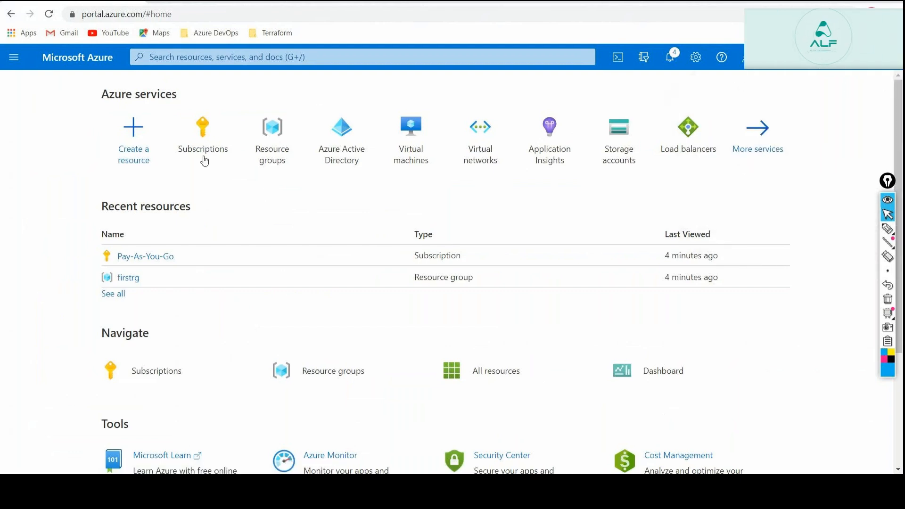
left_click(214, 120)
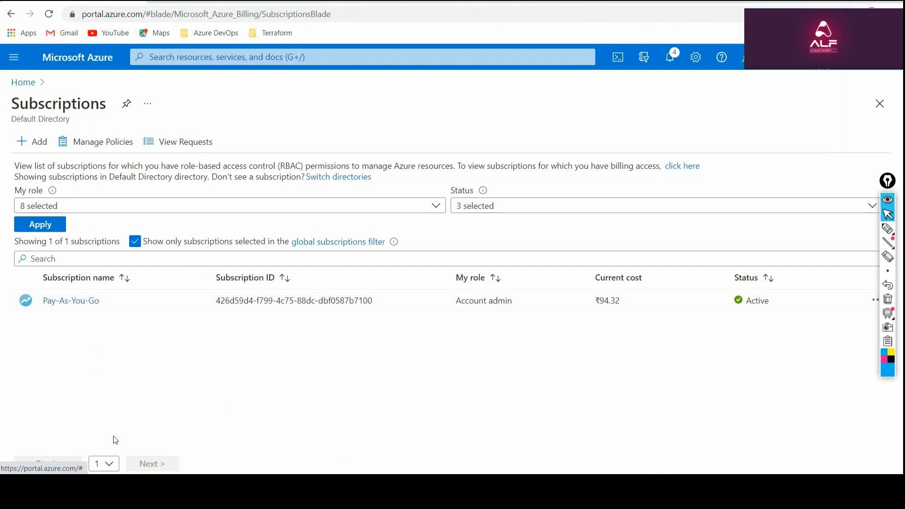
Switch back to the guest's Azure window and view the resource groups visible to the guest.
left_click(156, 452)
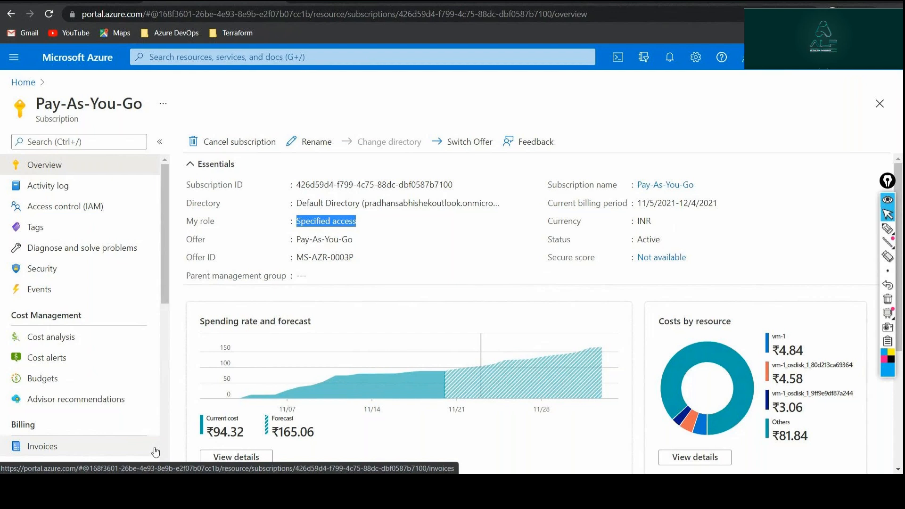
left_click(24, 340)
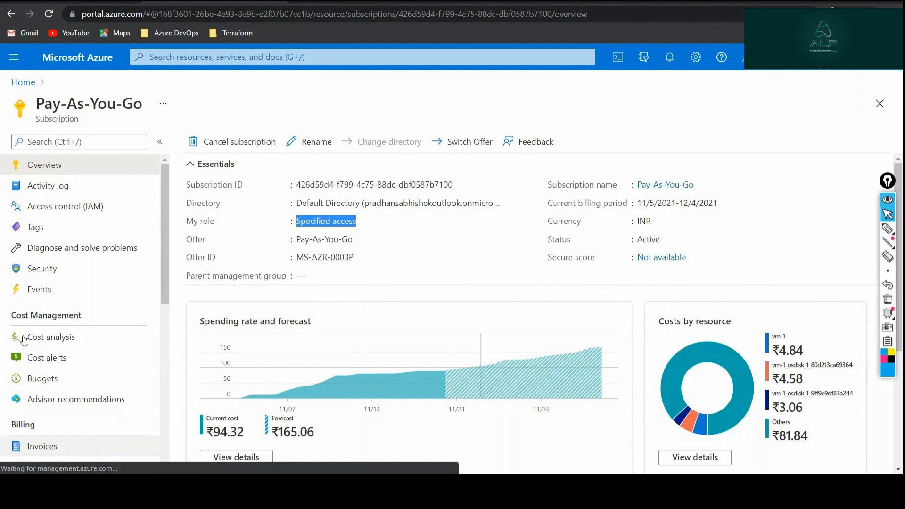
left_click(21, 82)
left_click(203, 141)
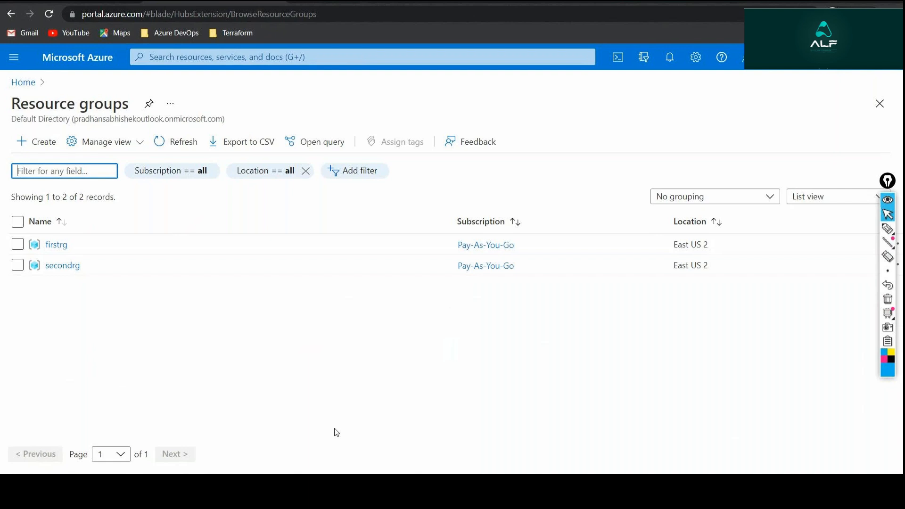
Switch to the Notepad note, select the reader account's e-mail address, and minimize the note.
left_click(185, 490)
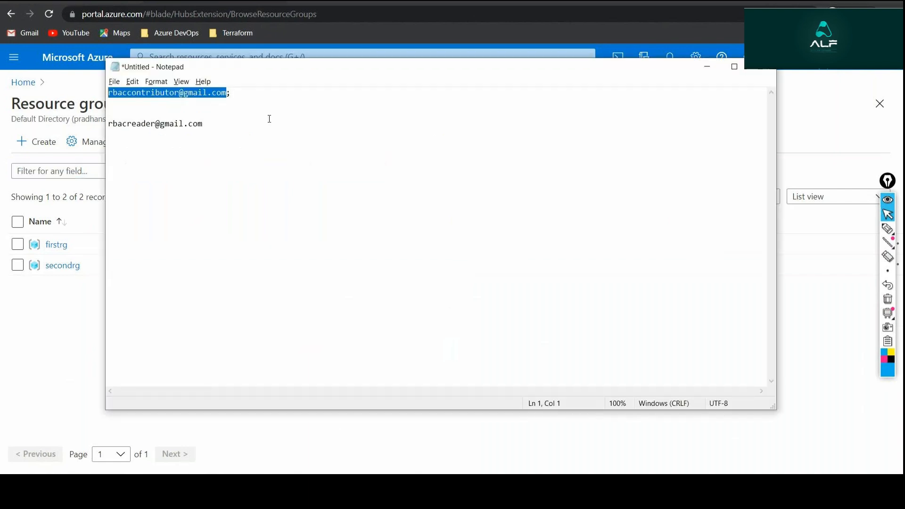
left_click(224, 123)
left_click_drag(224, 124, 106, 124)
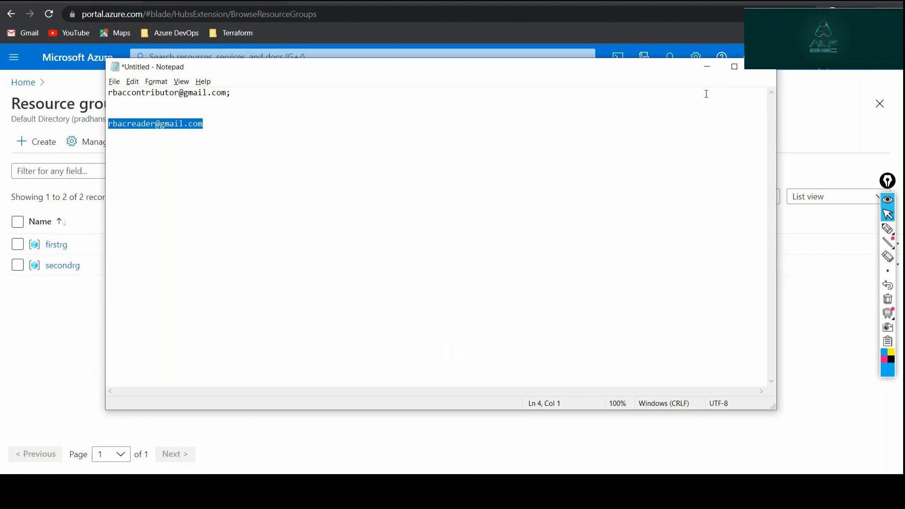
left_click(708, 67)
Check the signed-in guest account, and open the secondrg resource group's Access control (IAM) with the resource groups list collapsed.
left_click(831, 69)
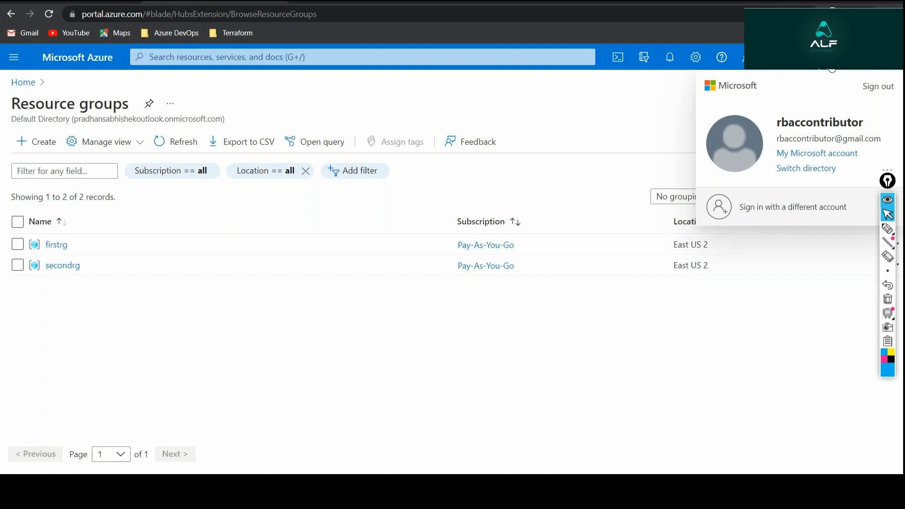
left_click(329, 360)
left_click(66, 265)
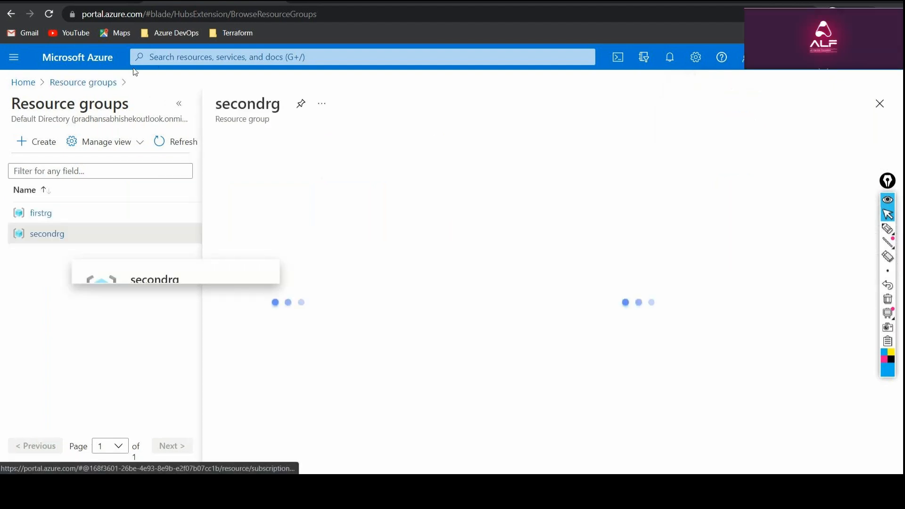
left_click(177, 104)
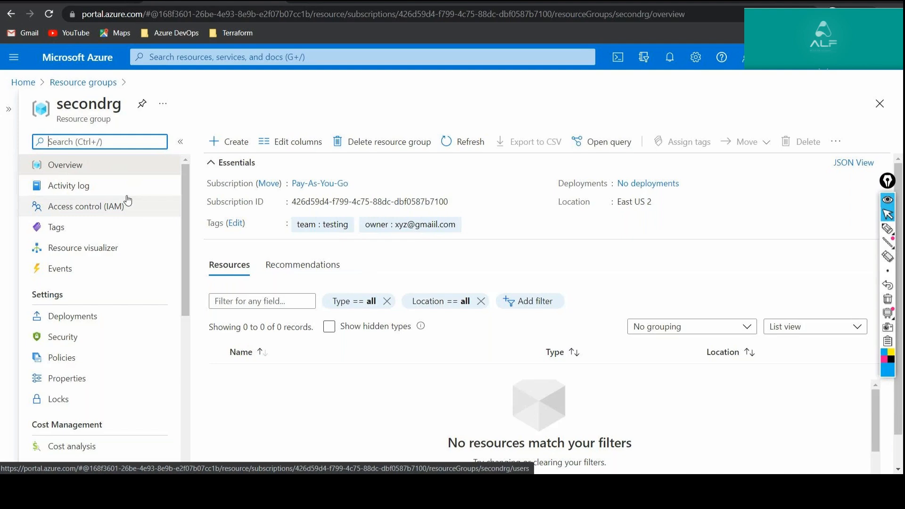
left_click(127, 203)
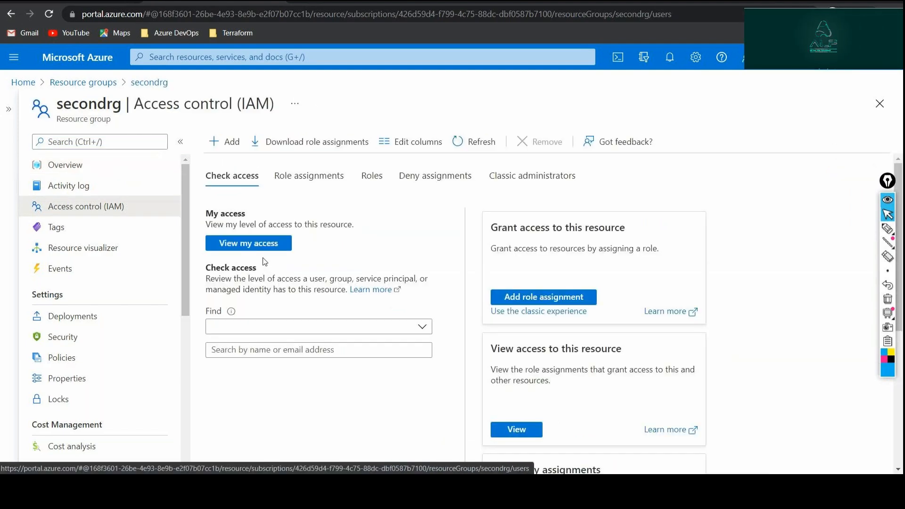
Try to add a role assignment on the secondrg resource group as the contributor guest.
left_click(219, 145)
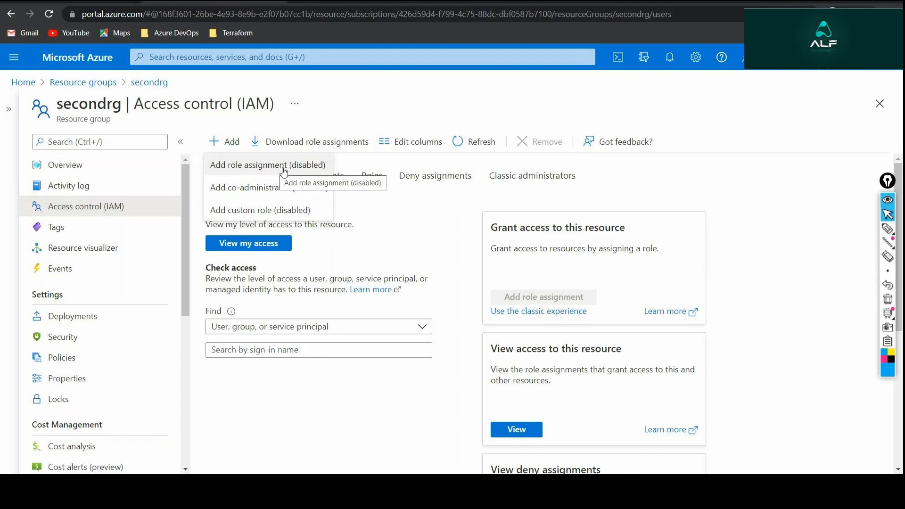
left_click(283, 172)
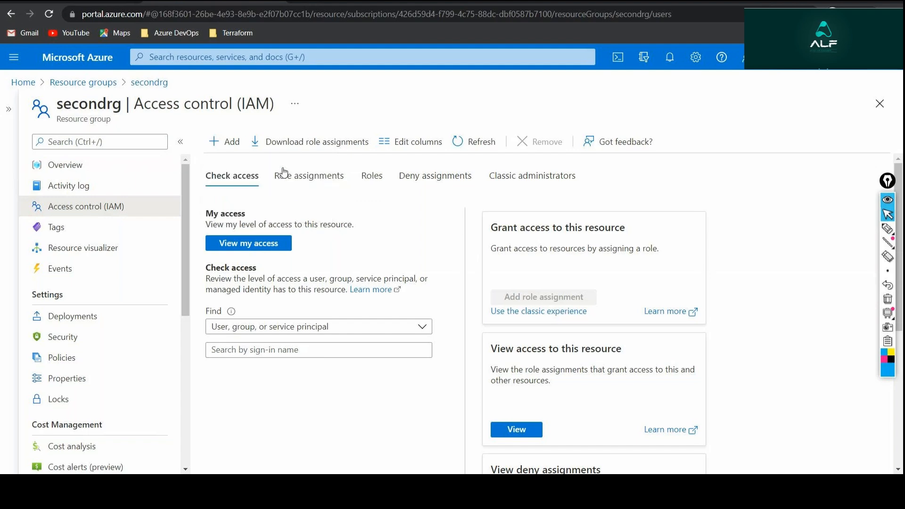
left_click(239, 146)
left_click(239, 148)
left_click(229, 142)
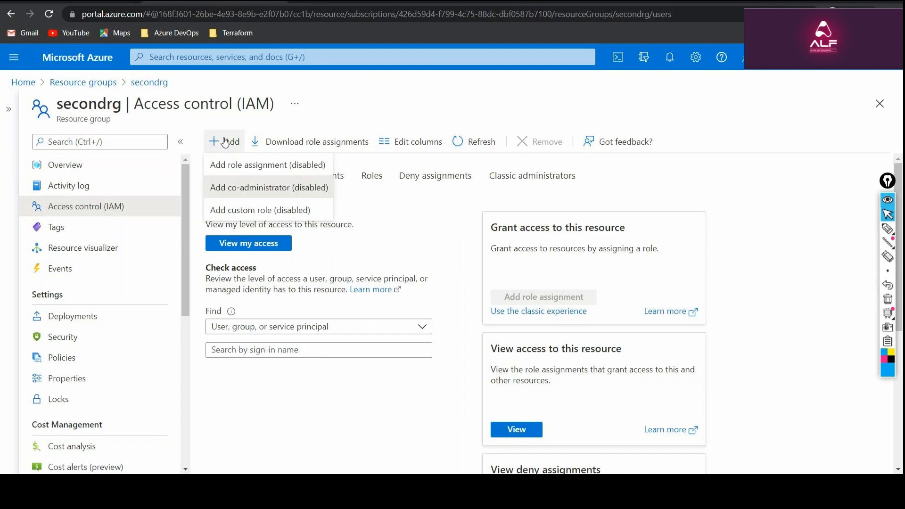
left_click(244, 169)
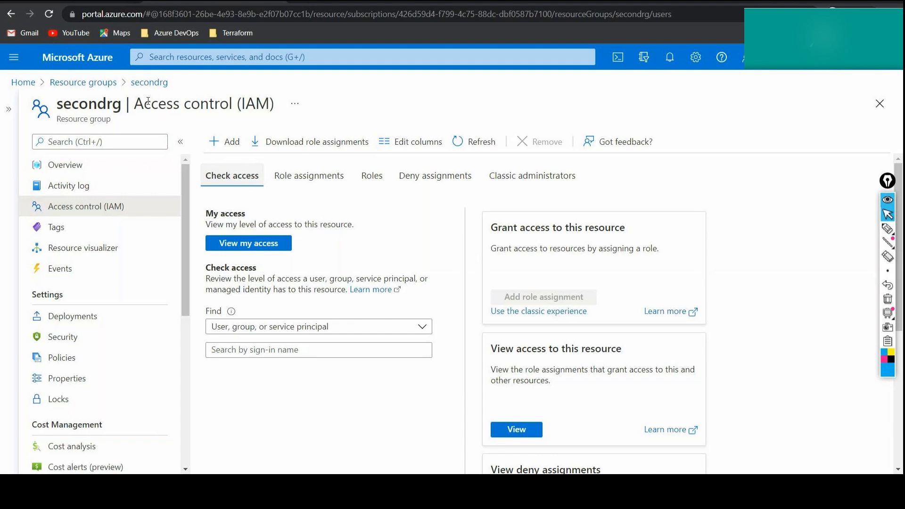
Create a resource group named thirdrg as the contributor guest in the Pay-As-You-Go subscription, with region (US) East US.
left_click(146, 83)
left_click(94, 80)
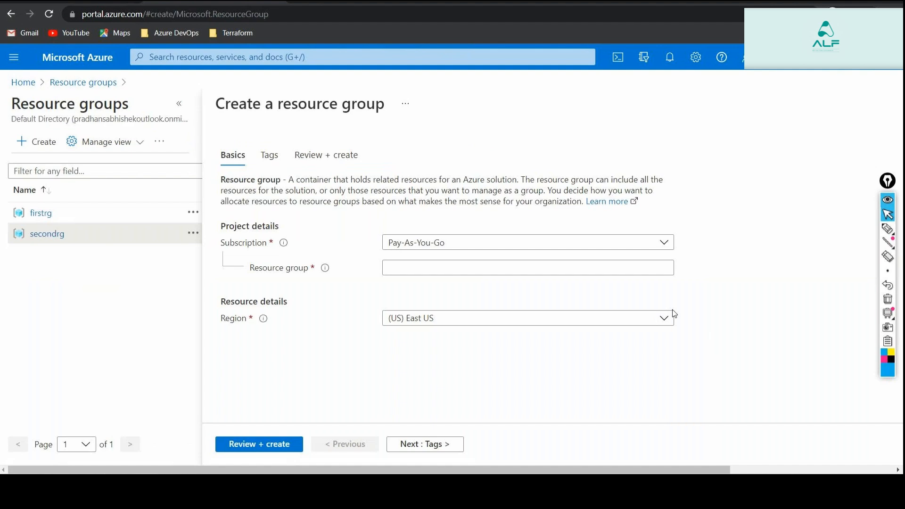
left_click(526, 272)
type("third")
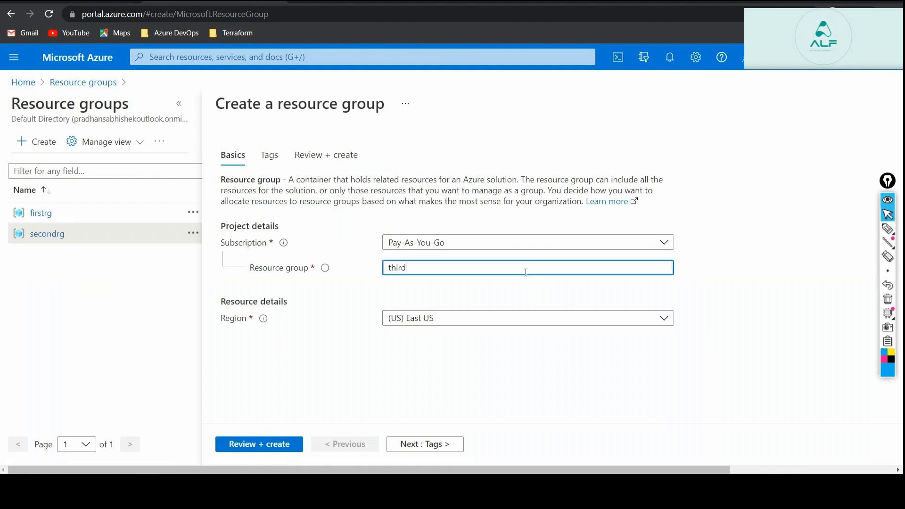
type("rg")
left_click(265, 444)
left_click(265, 448)
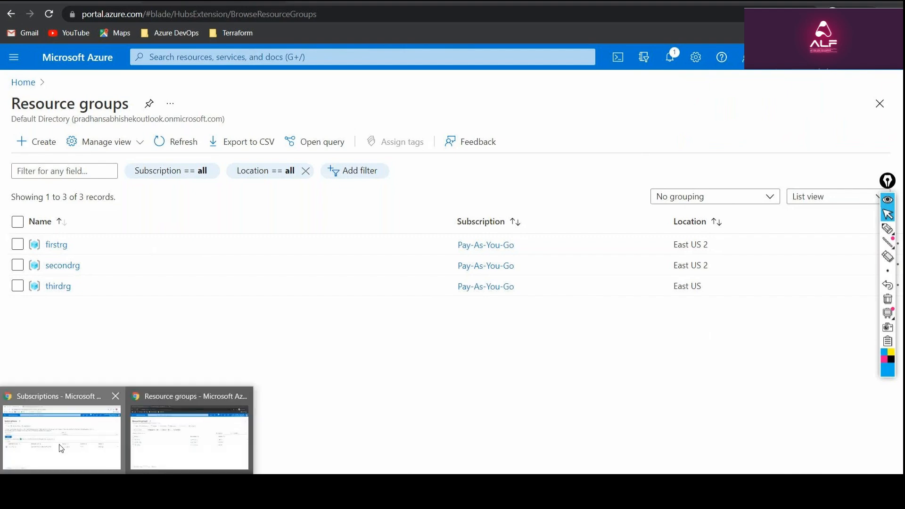
Switch to the account admin's Azure window, open its resource groups list, and refresh it to check for thirdrg.
left_click(61, 446)
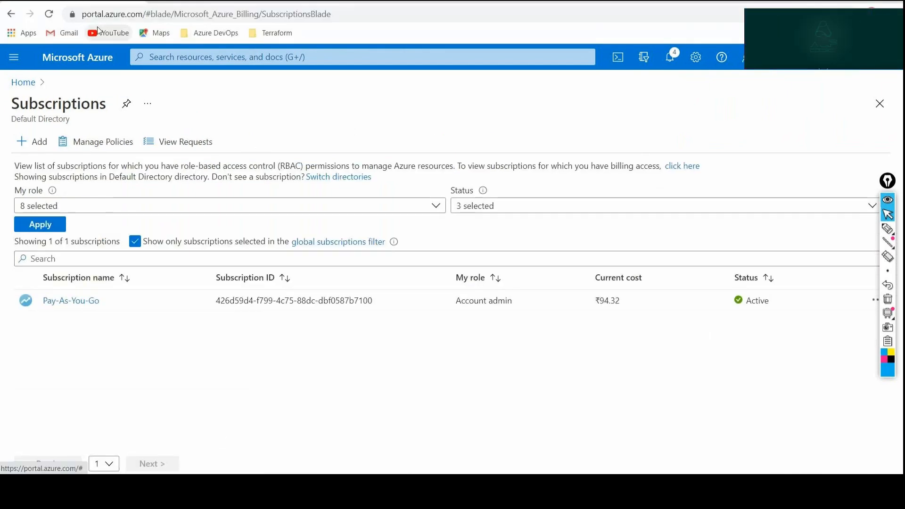
left_click(33, 83)
left_click(264, 151)
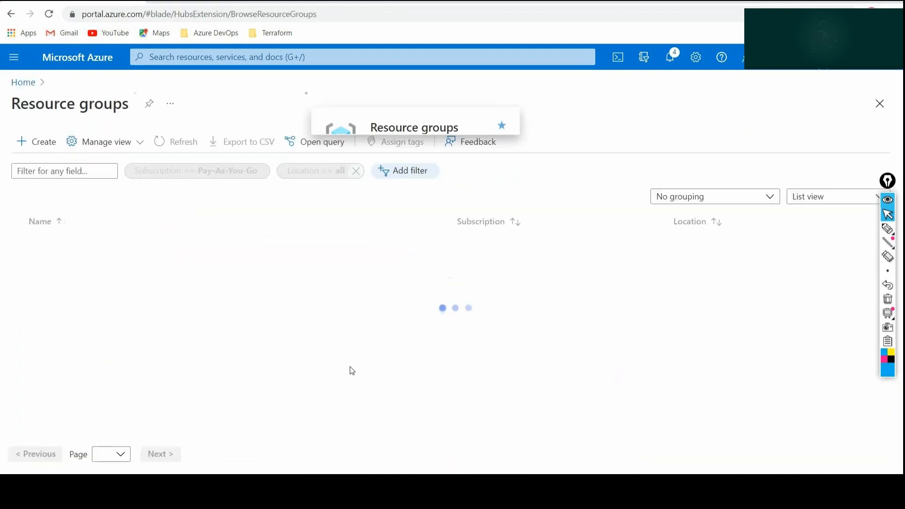
left_click(176, 142)
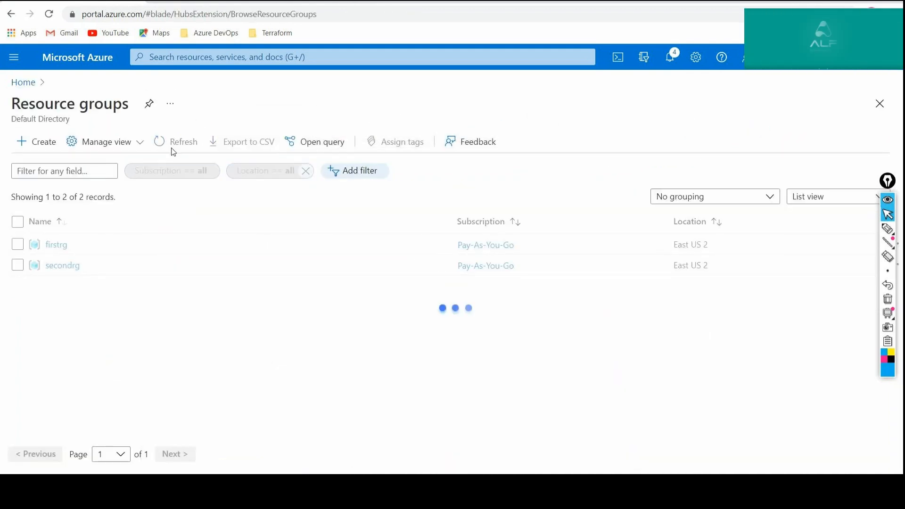
left_click(49, 13)
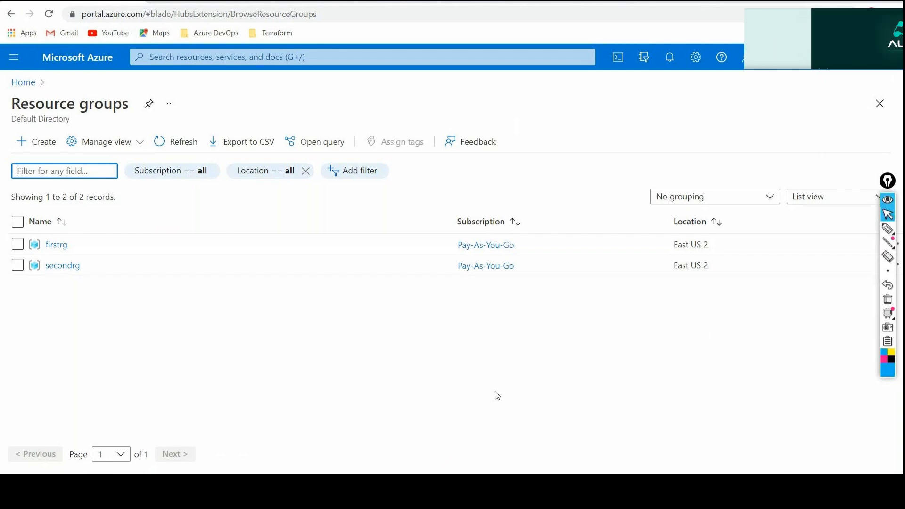
left_click(180, 137)
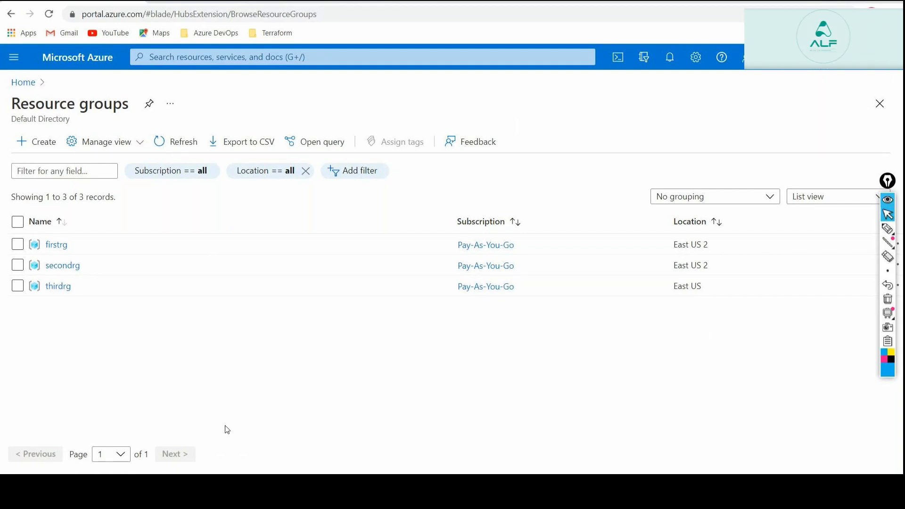
key("alt+Tab")
key("alt+Tab")
key("alt+Tab")
key("alt+Tab")
key("alt+Tab")
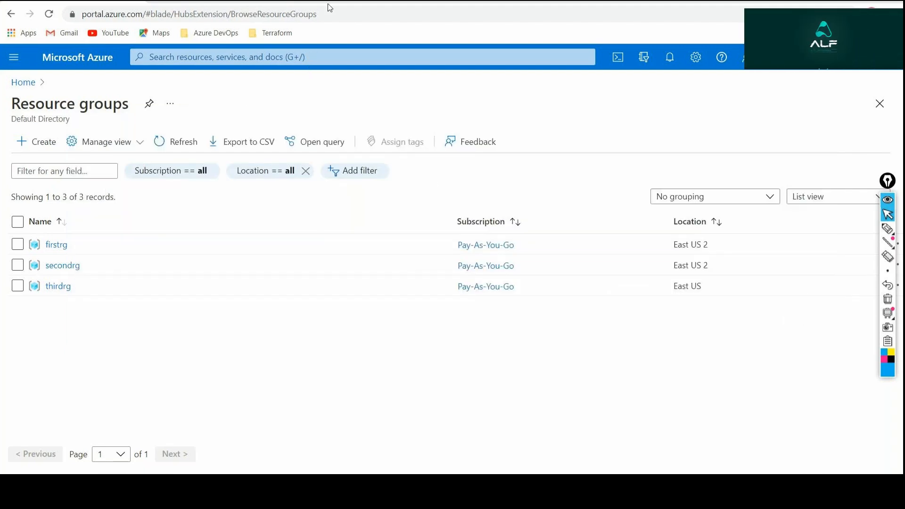
key("alt+Tab")
key("alt+Tab")
Open thirdrg's activity log to examine who initiated its operations, and collapse the on-screen annotation toolbar and move it aside.
left_click(58, 286)
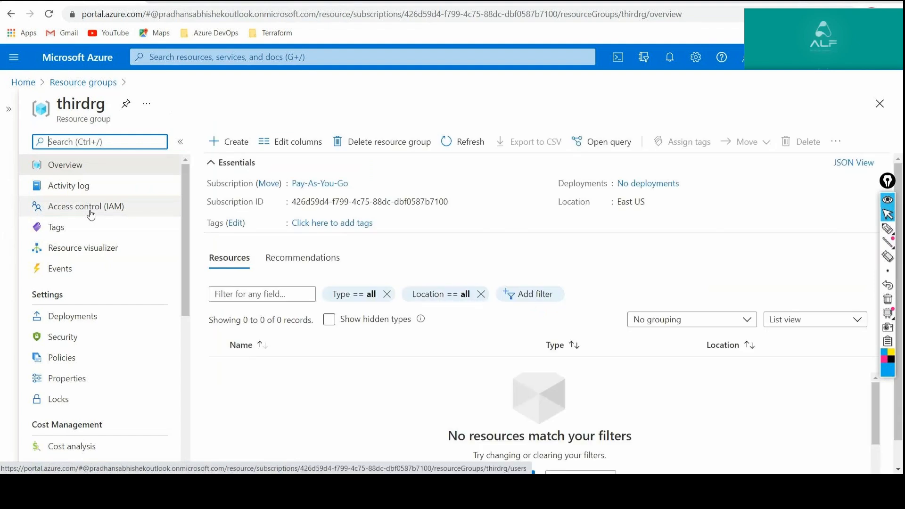
left_click(83, 188)
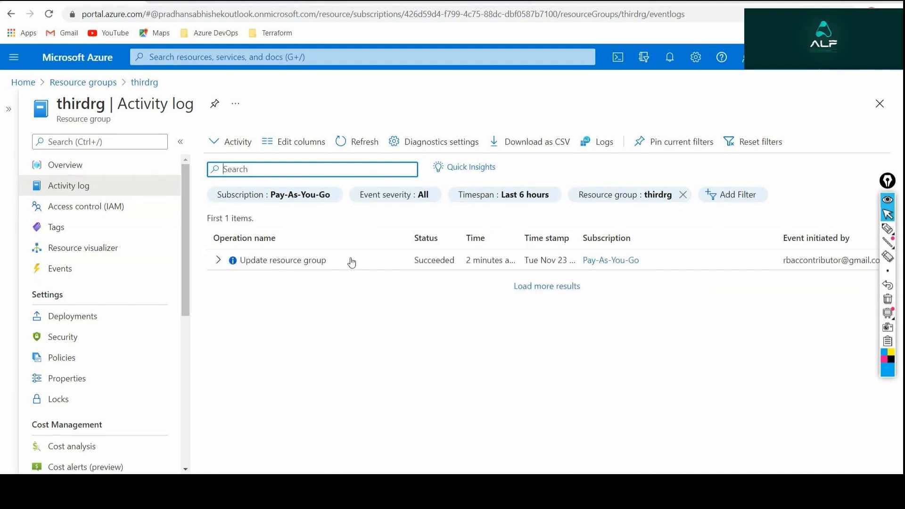
left_click(891, 206)
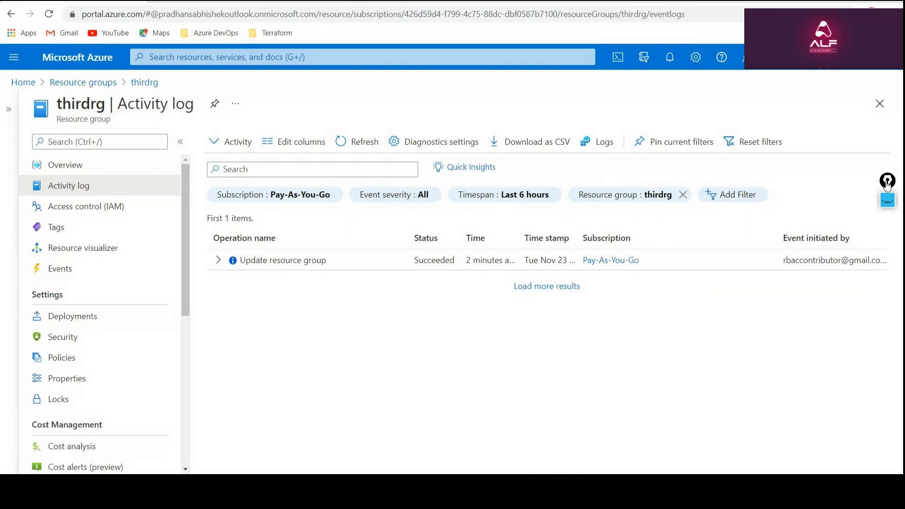
left_click_drag(886, 182, 883, 126)
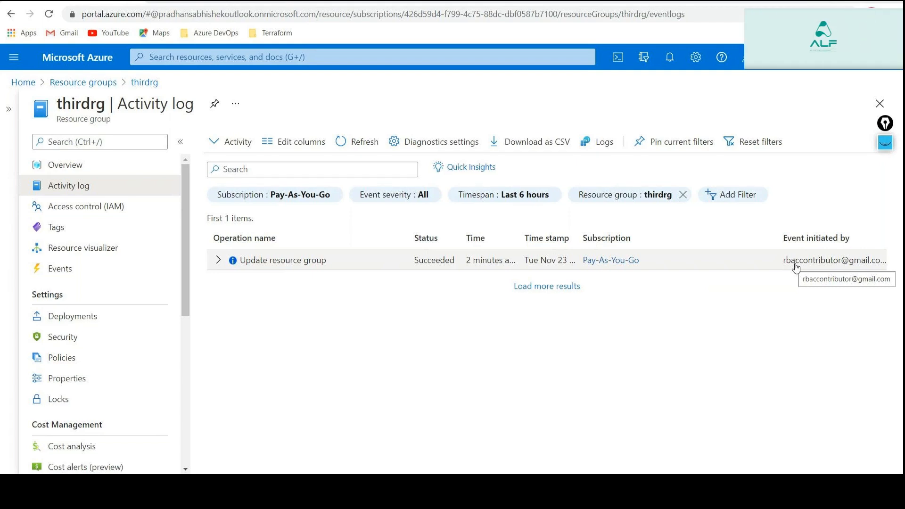
Return to the resource groups list, reopen thirdrg, and view its Access control (IAM) and activity log.
left_click(111, 84)
key("alt+Tab")
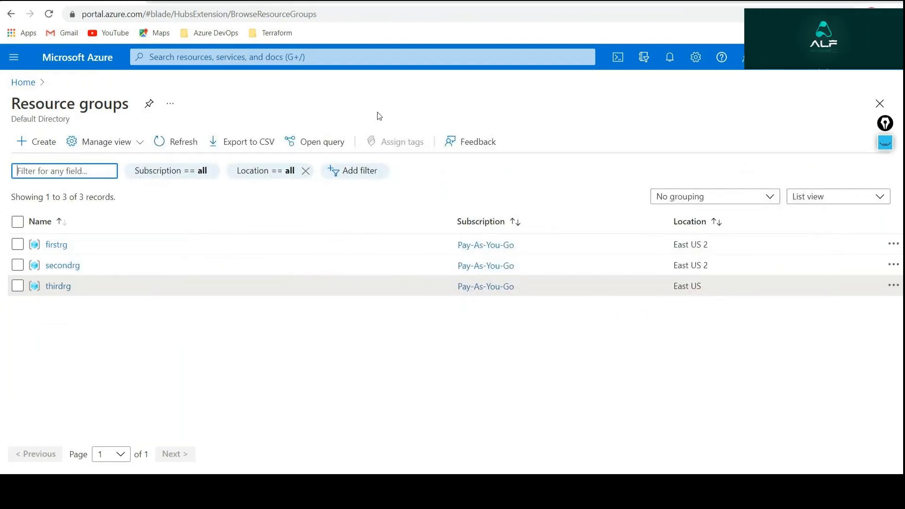
key("alt+Tab")
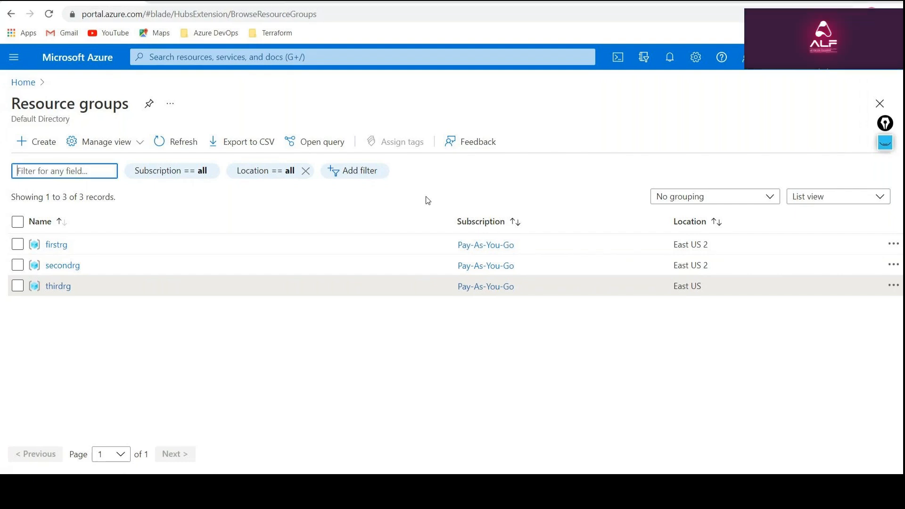
left_click(52, 285)
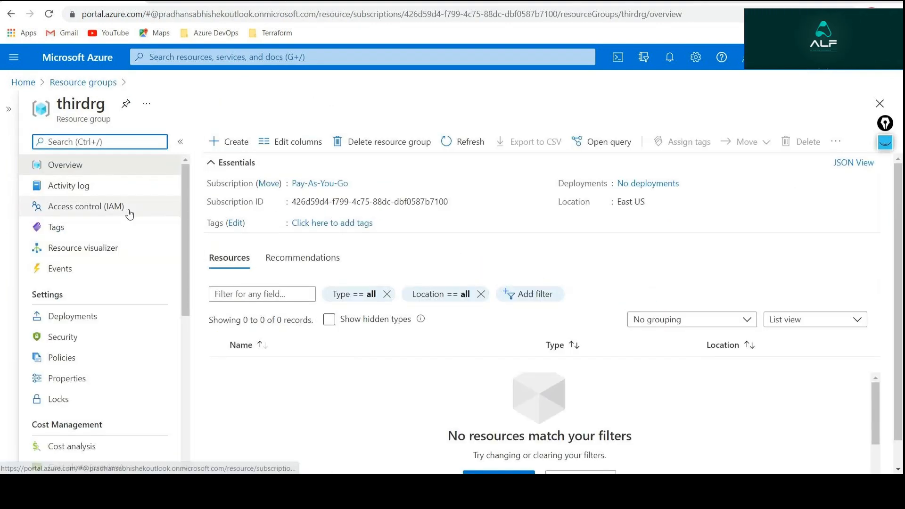
left_click(129, 210)
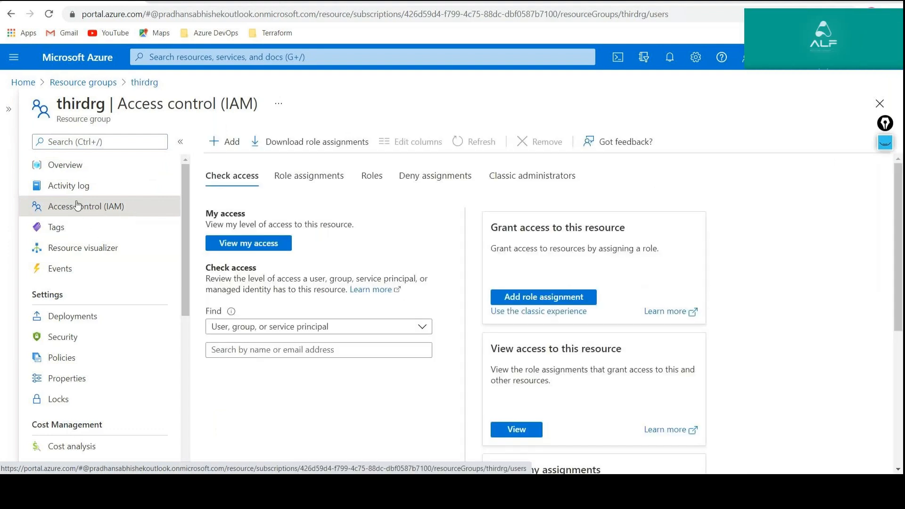
left_click(70, 186)
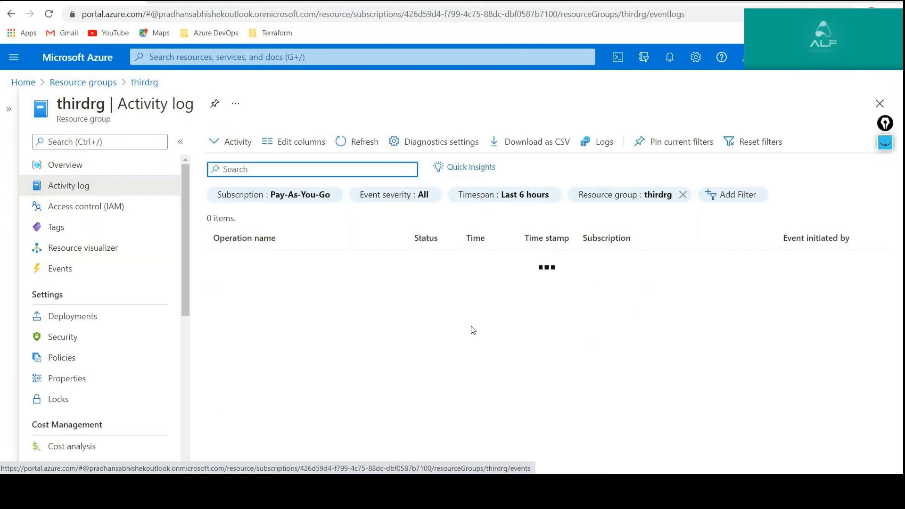
Examine the activity log's timespan options, including the Custom start and end times, and close them without applying a change.
left_click(509, 201)
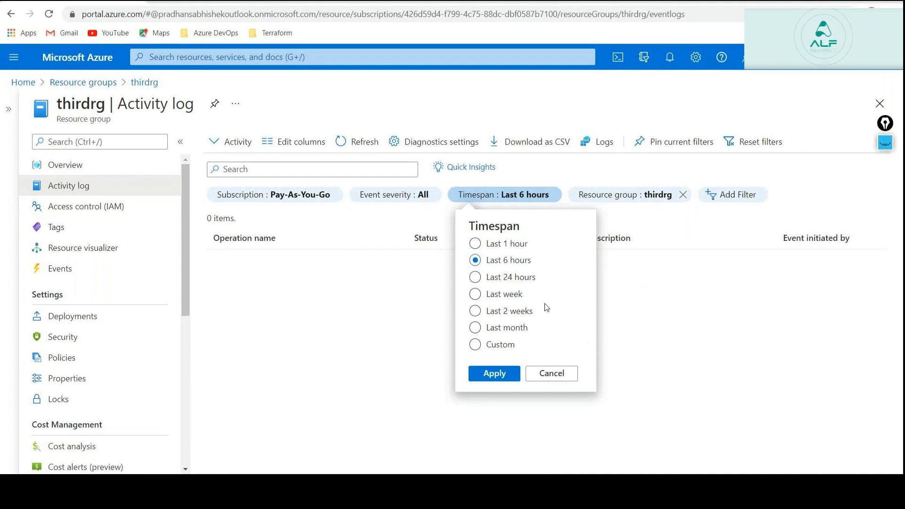
left_click(499, 348)
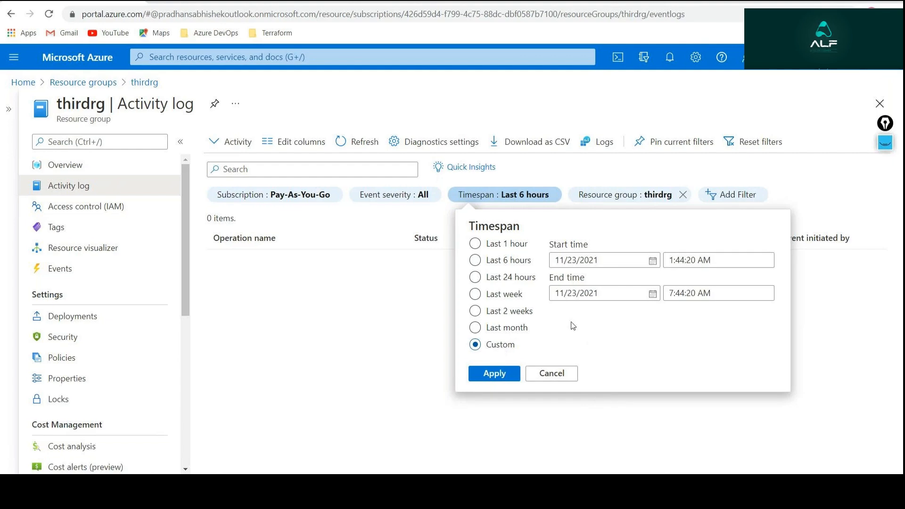
left_click(540, 146)
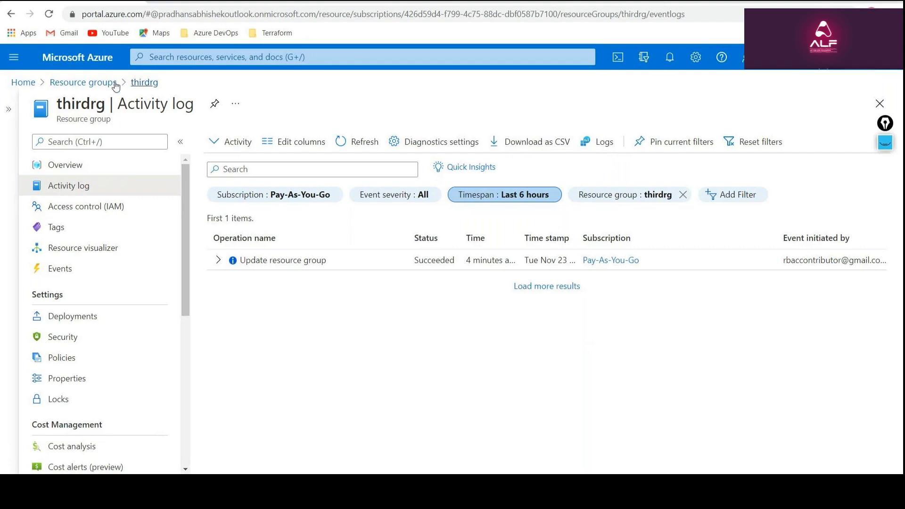
Check the signed-in admin account, and open the secondrg resource group's Access control (IAM) with the resource groups list collapsed.
left_click(83, 82)
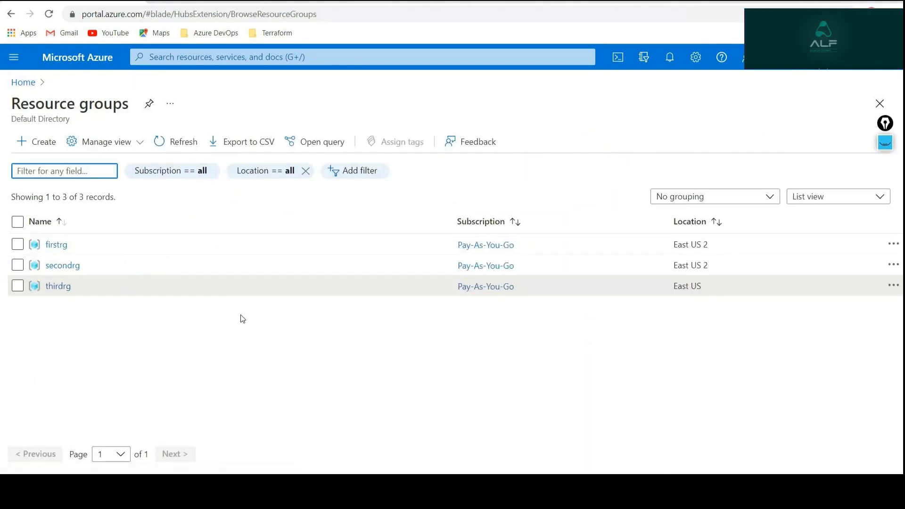
left_click(811, 47)
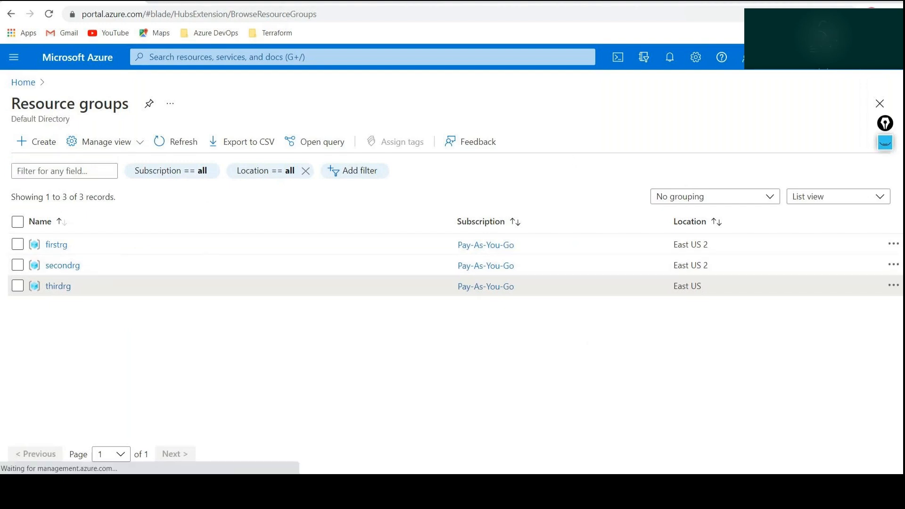
left_click(811, 49)
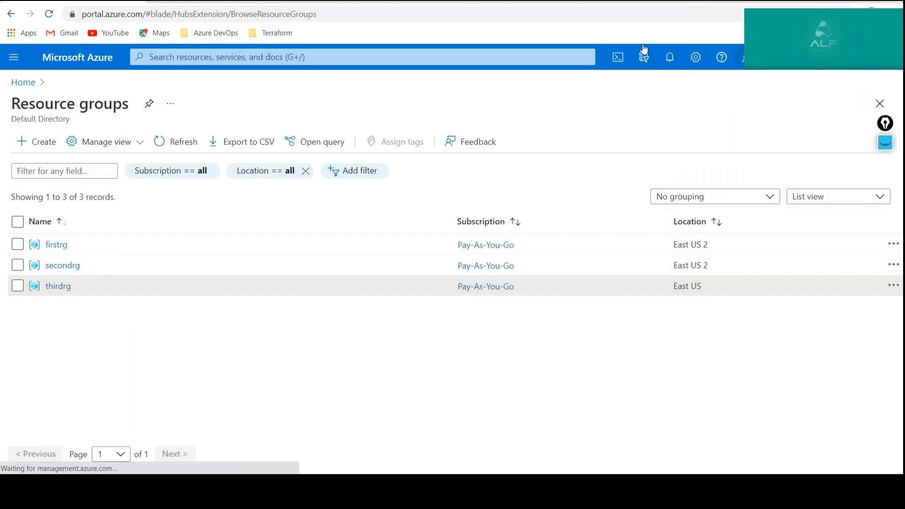
left_click(57, 265)
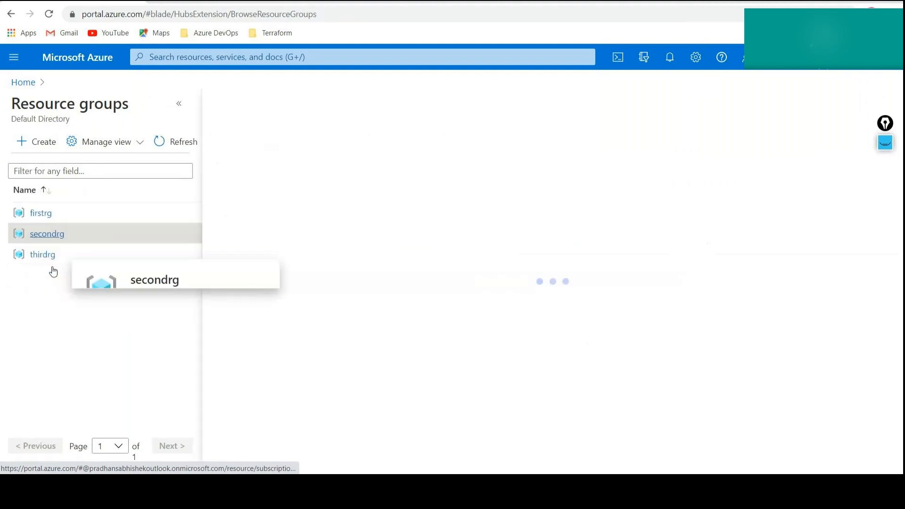
left_click(176, 107)
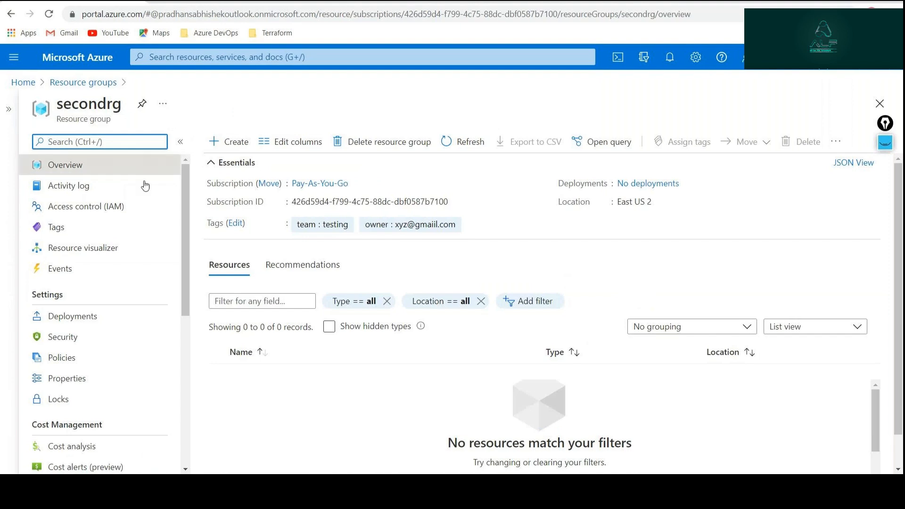
left_click(119, 210)
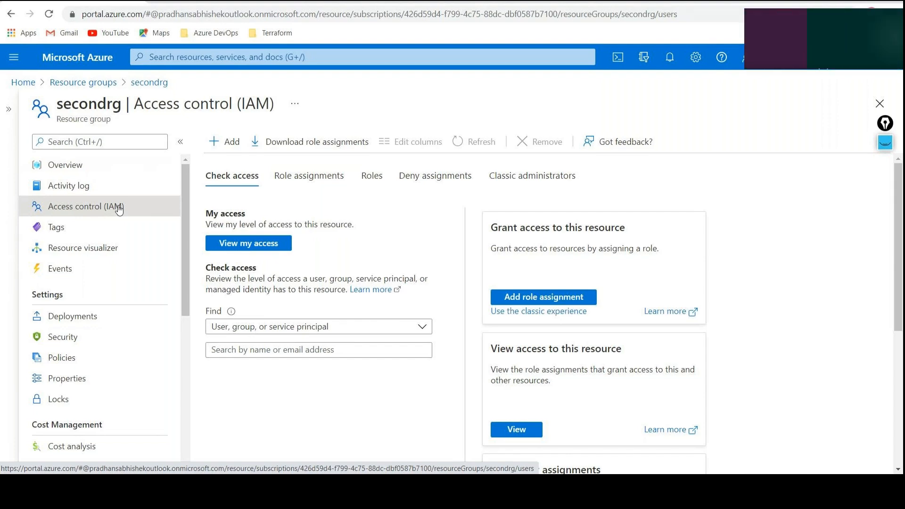
Start a new role assignment on the secondrg resource group with the Reader role, and proceed to its members.
left_click(225, 142)
left_click(243, 164)
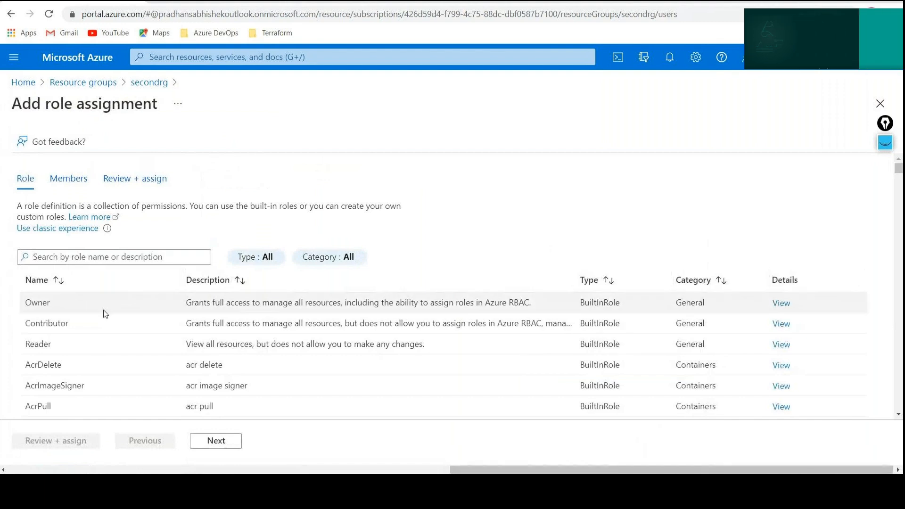
left_click(61, 347)
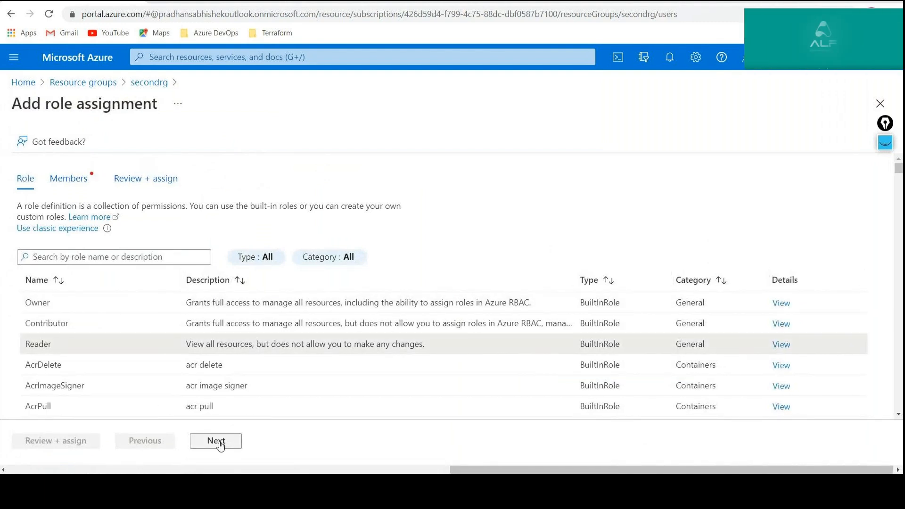
left_click(219, 443)
Add the reader account as a guest member using the e-mail address from the Notepad note, and proceed to the assignment's review.
left_click(149, 284)
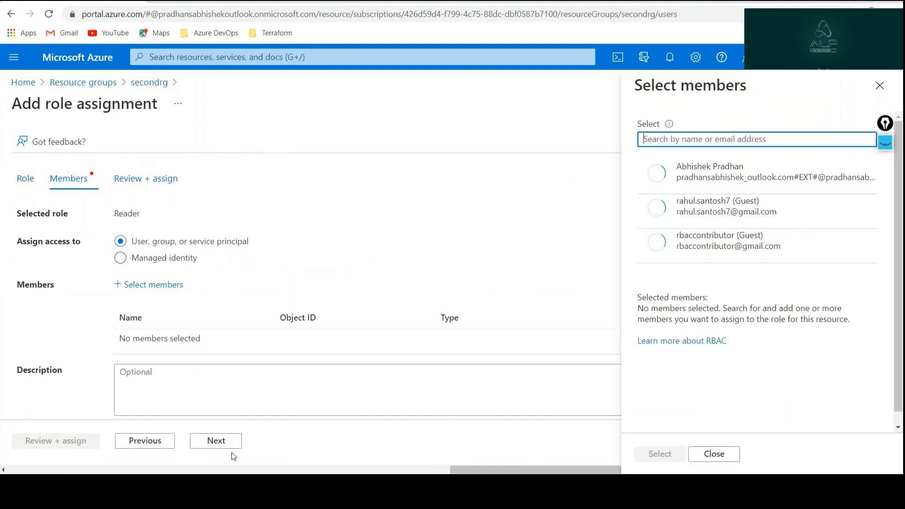
left_click(355, 488)
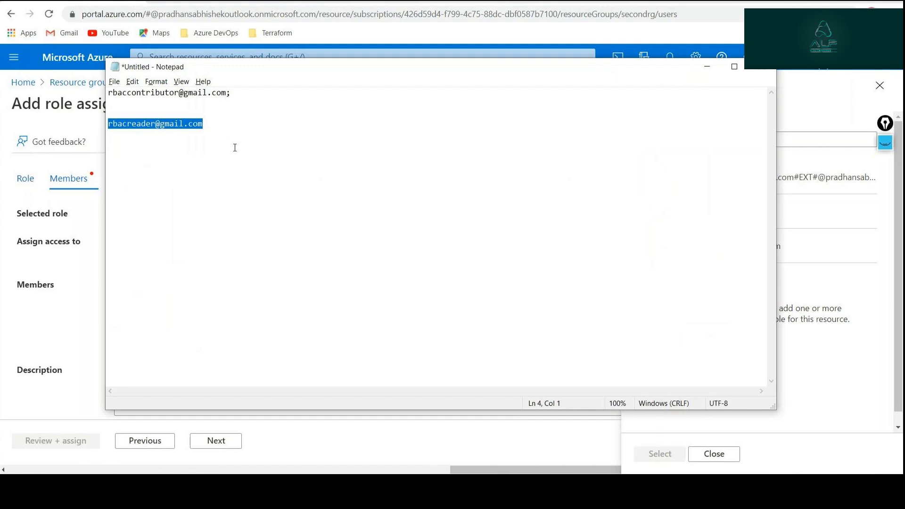
key("alt+Tab")
key("ctrl+v")
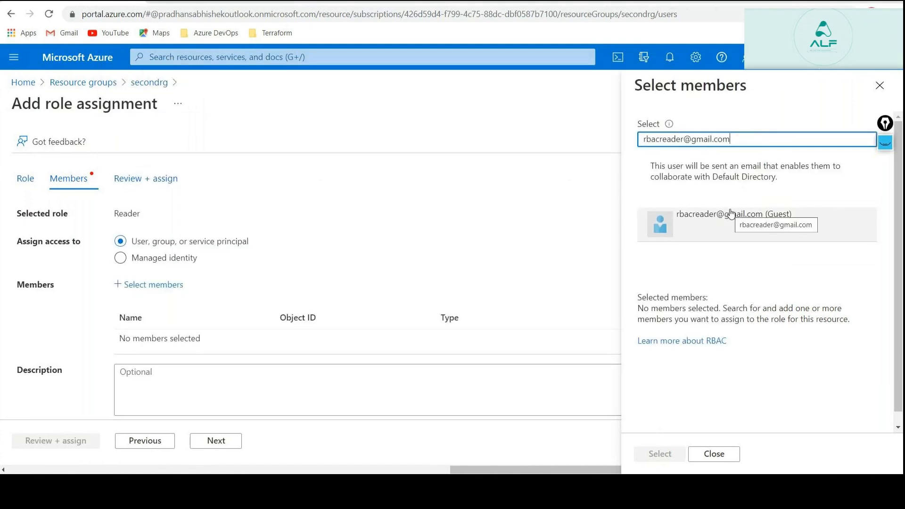
left_click(735, 223)
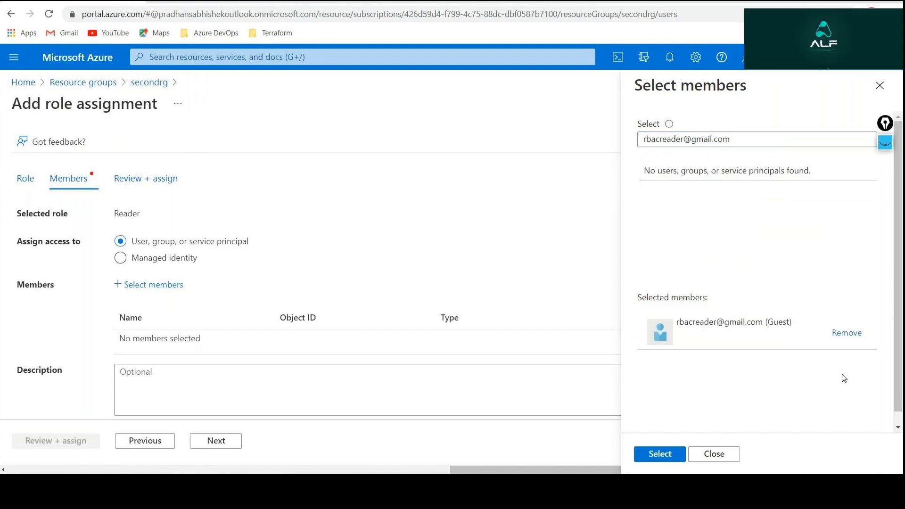
left_click(651, 453)
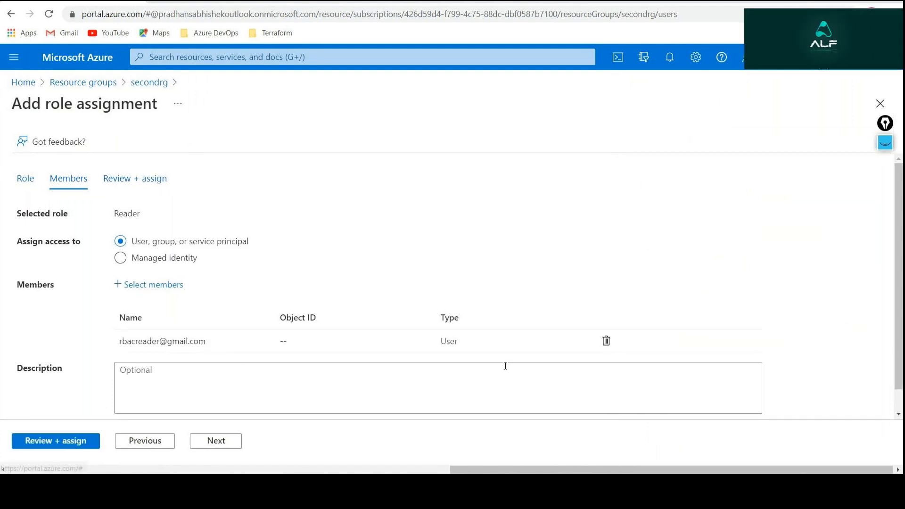
left_click(39, 440)
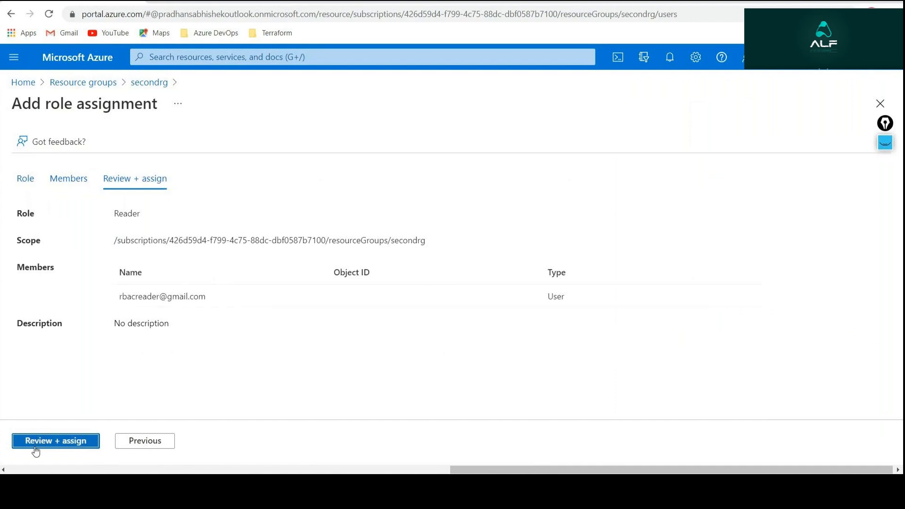
Submit the Reader role assignment for the secondrg resource group and return to its overview.
left_click(36, 441)
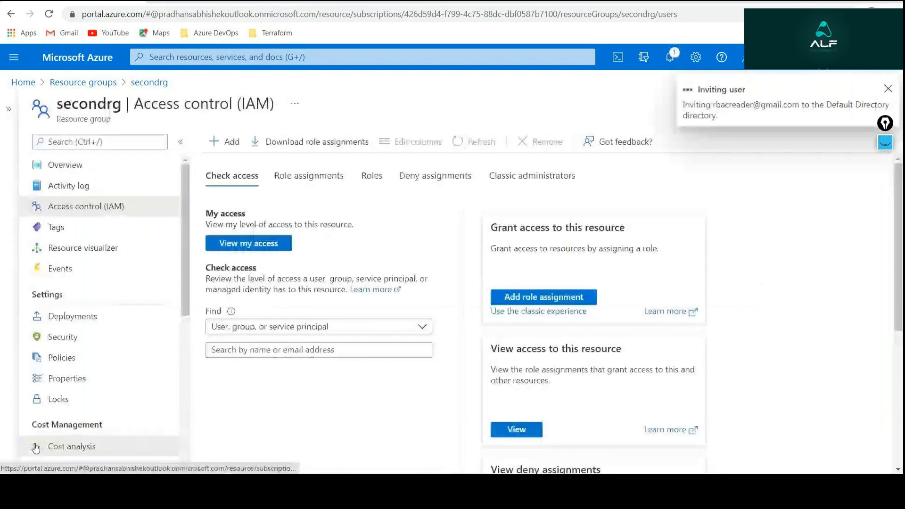
left_click(37, 446)
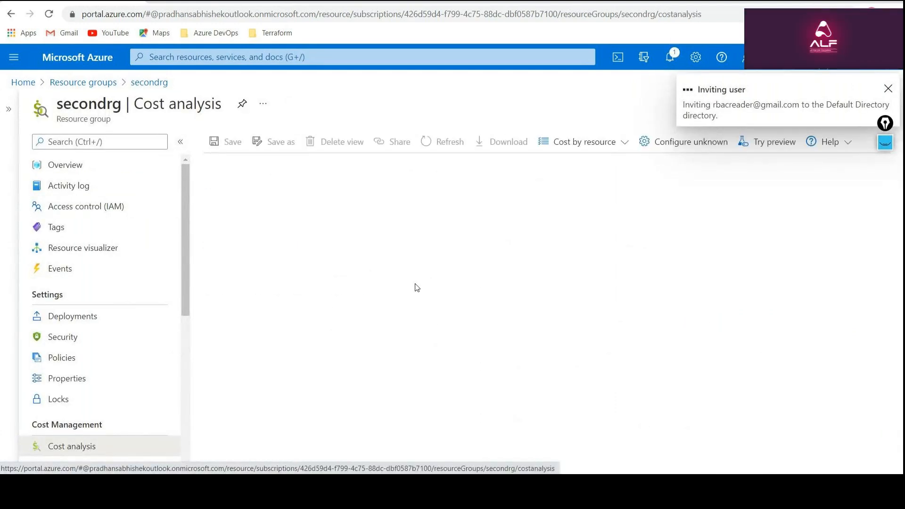
left_click(70, 166)
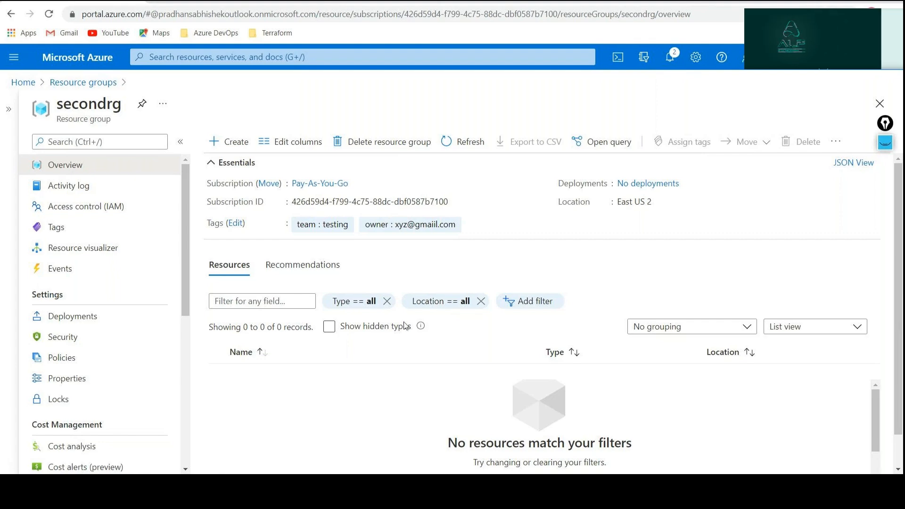
Switch to Gmail in the other Chrome window and sign out of the contributor account.
left_click(212, 490)
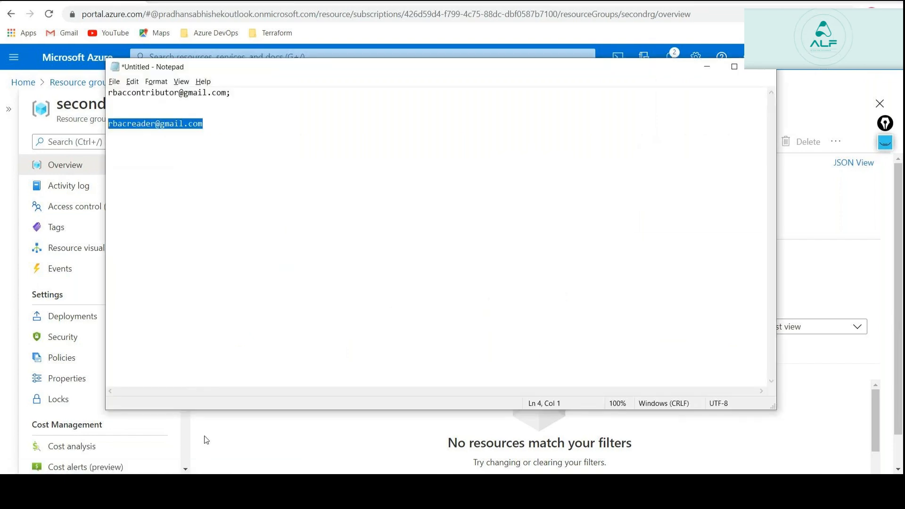
left_click(128, 490)
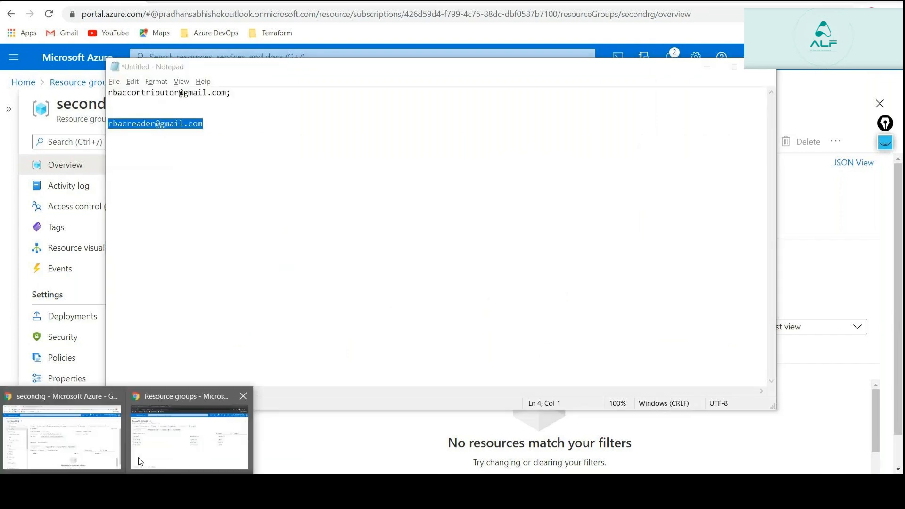
left_click(142, 458)
left_click(73, 2)
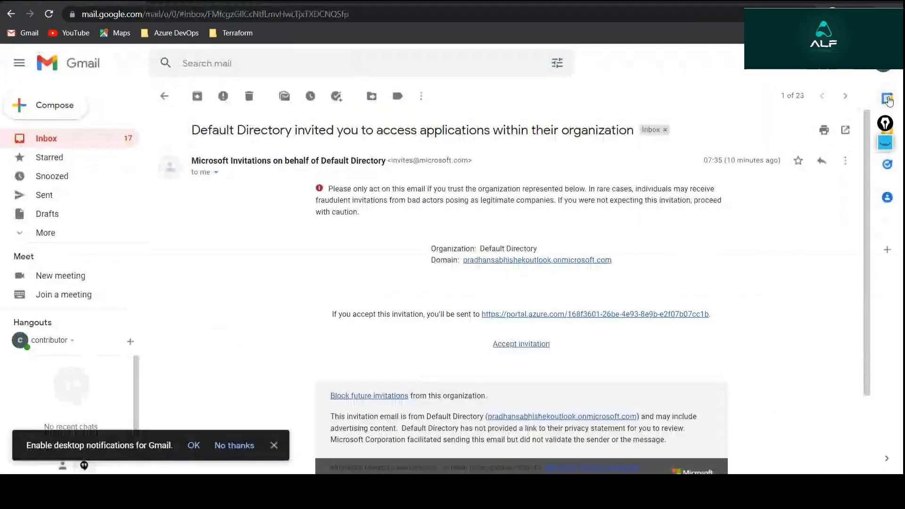
left_click(882, 64)
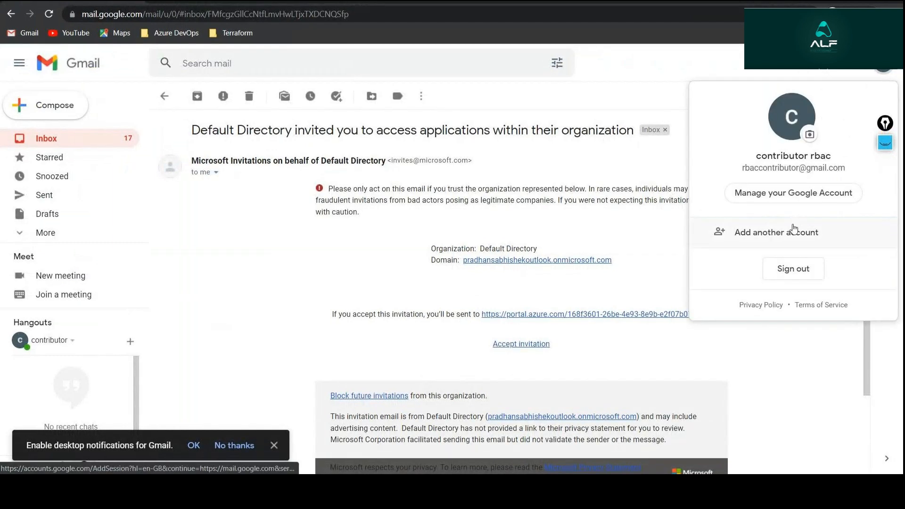
left_click(793, 269)
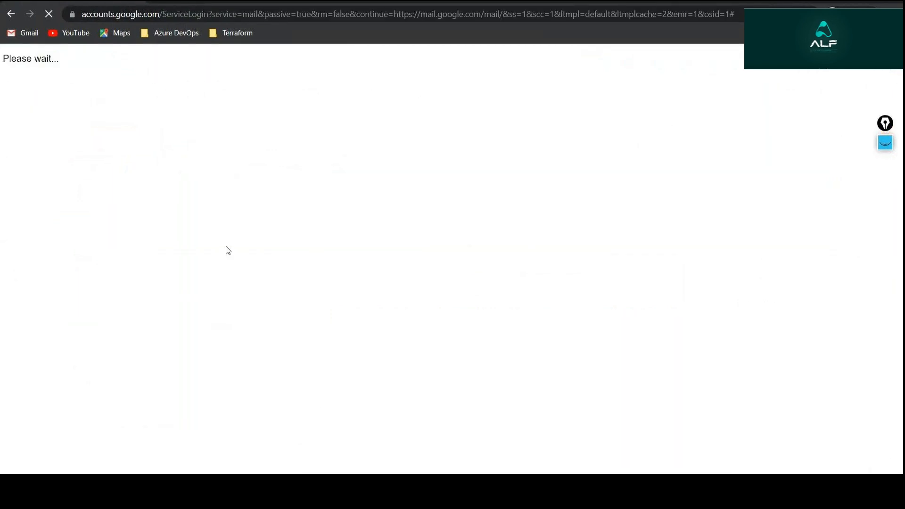
Sign in to Gmail with the reader account's e-mail and password, and confirm the account protection page without adding recovery details.
left_click(430, 250)
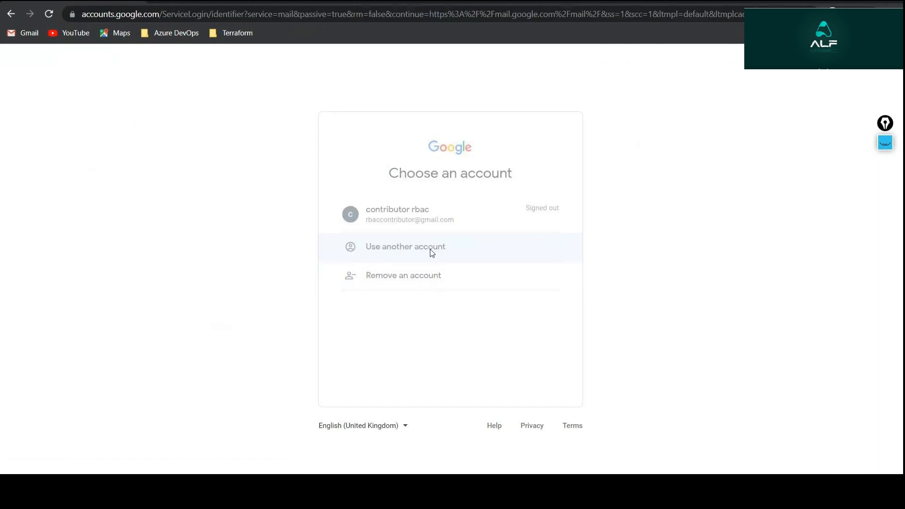
key("ctrl+v")
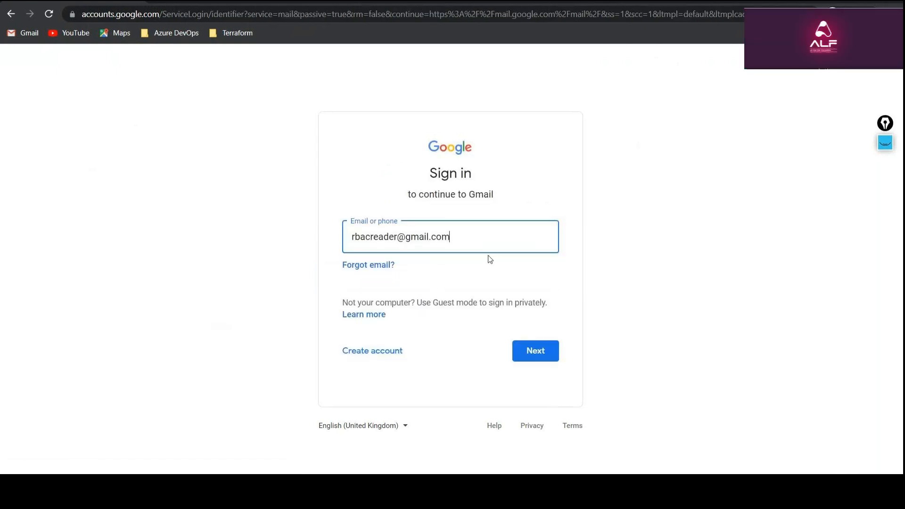
left_click(536, 351)
type("*************")
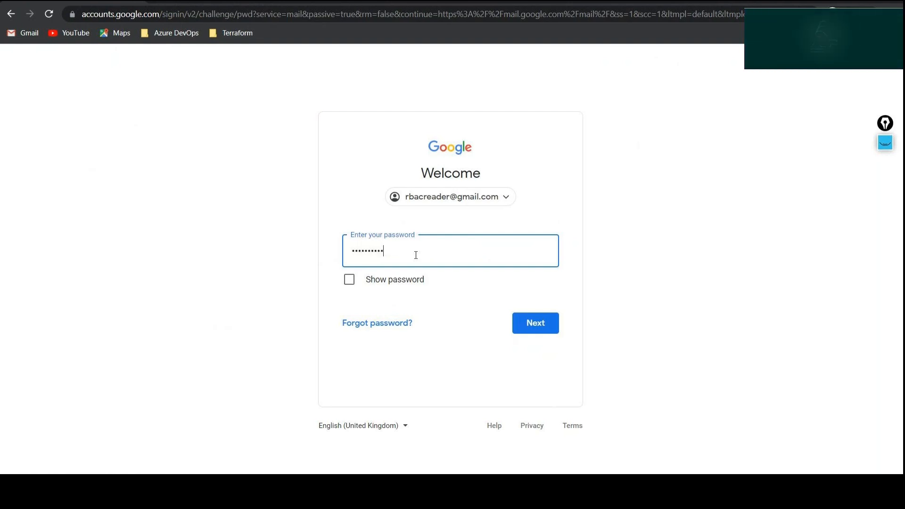
key("Return")
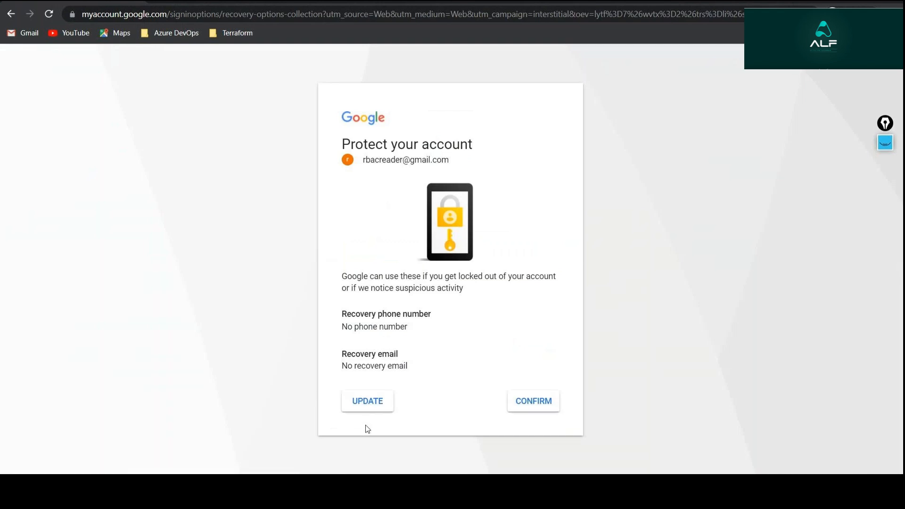
left_click(545, 402)
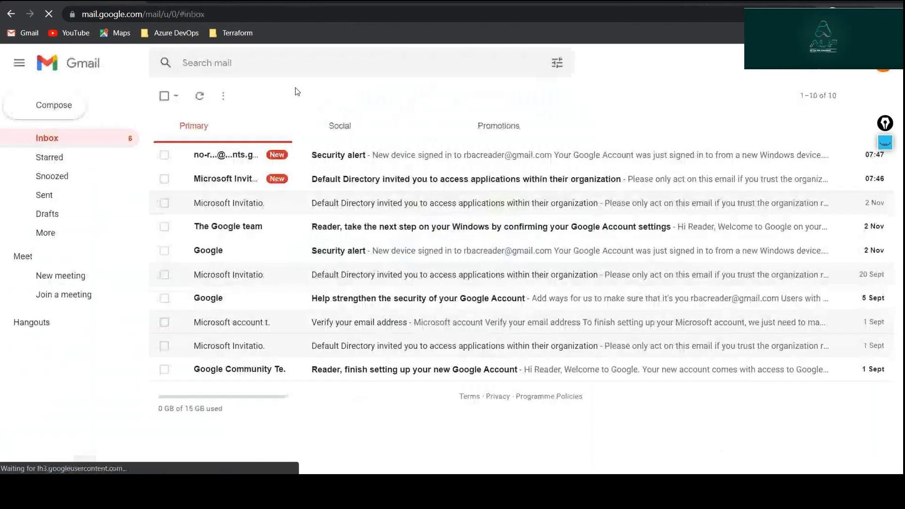
Open the newest Default Directory invitation, try to accept it by switching to the invited account, and return to the e-mail.
left_click(365, 181)
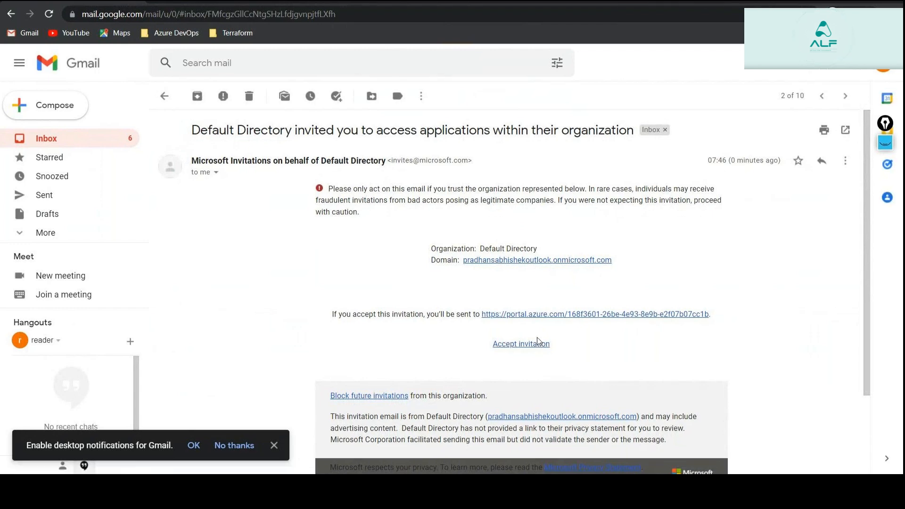
left_click(521, 344)
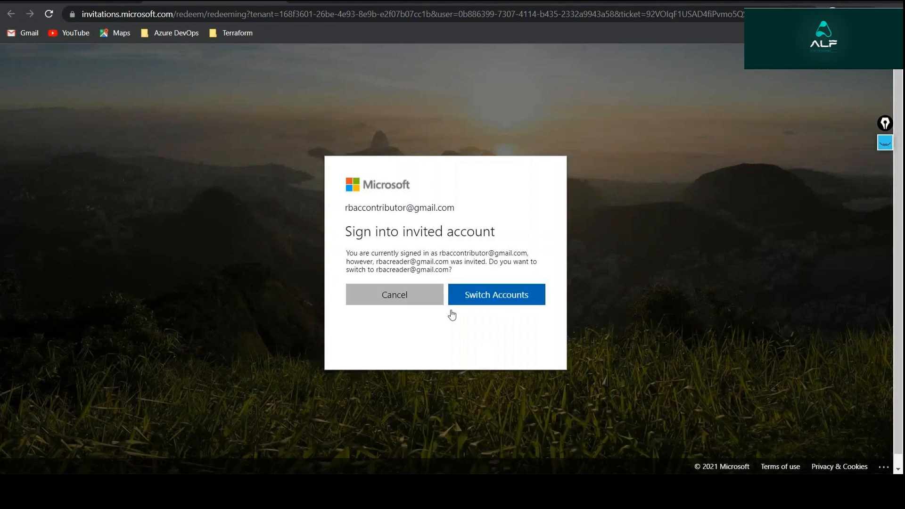
left_click(469, 299)
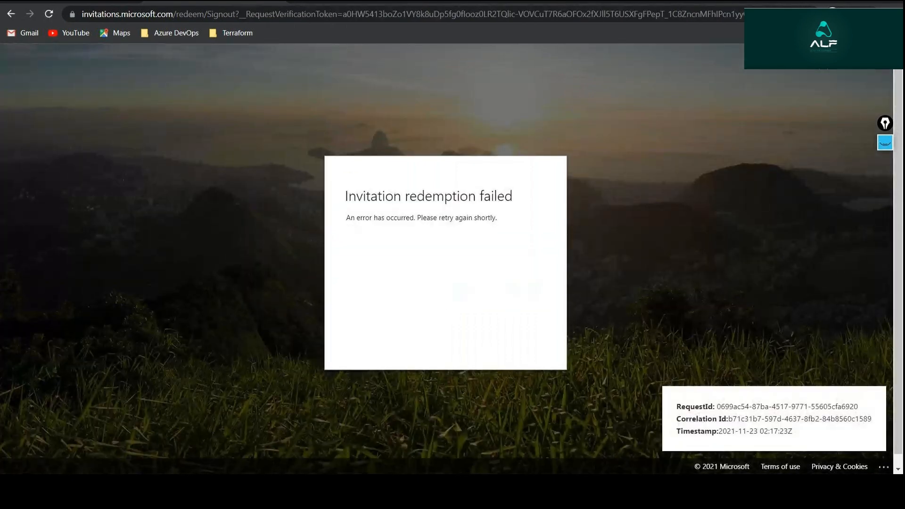
left_click(277, 2)
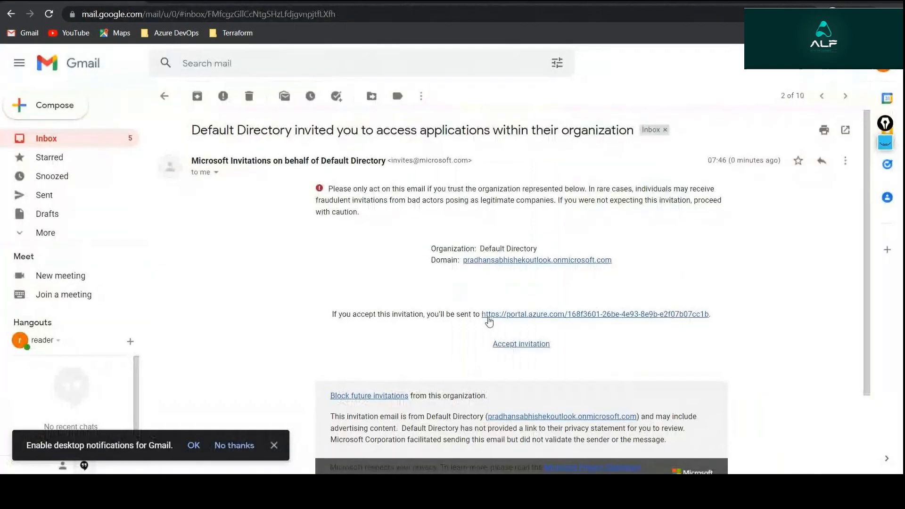
Accept the invitation from the e-mail again and sign in to Microsoft with the reader account's password.
left_click(508, 343)
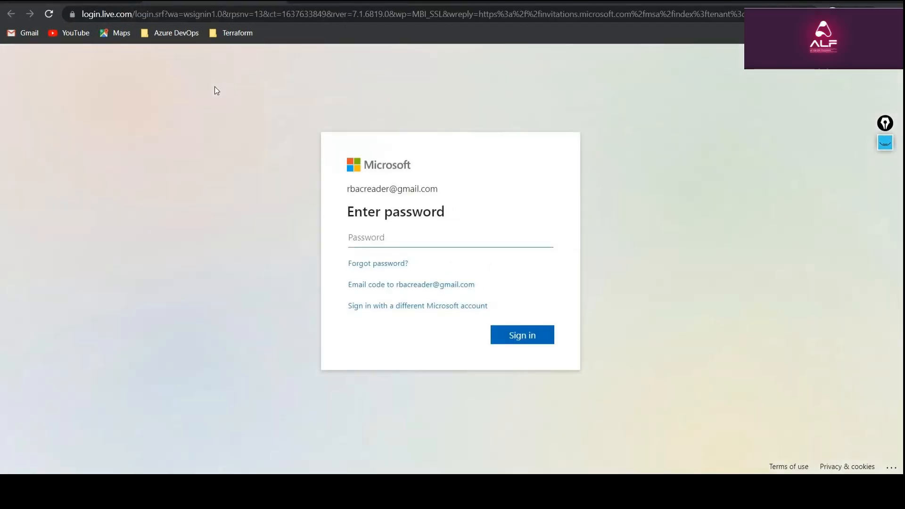
left_click(417, 229)
type("*************")
key("Return")
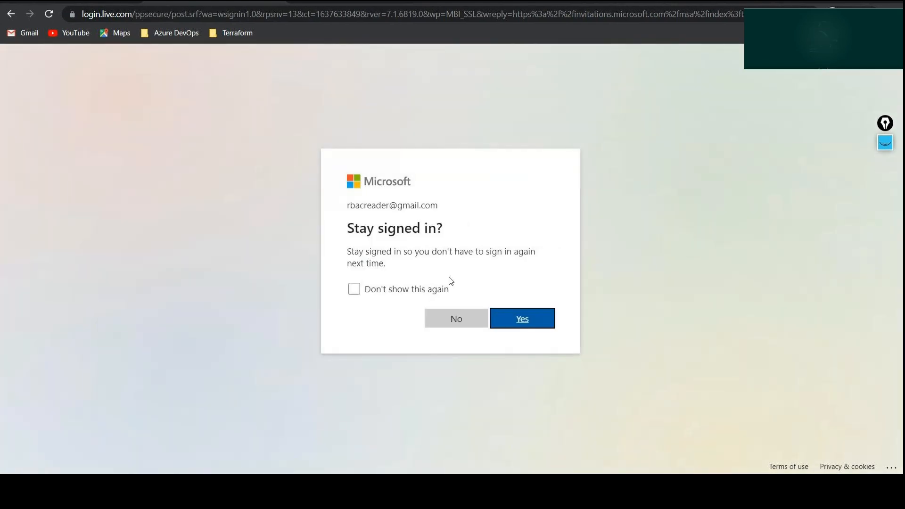
Grant the Default Directory's requested permissions without staying signed in, and continue to the Azure portal as the reader account.
left_click(454, 317)
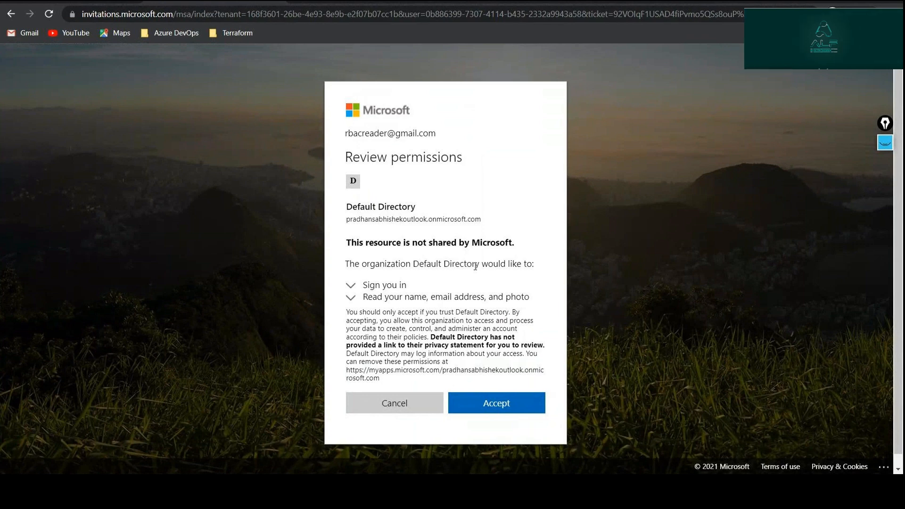
left_click(497, 403)
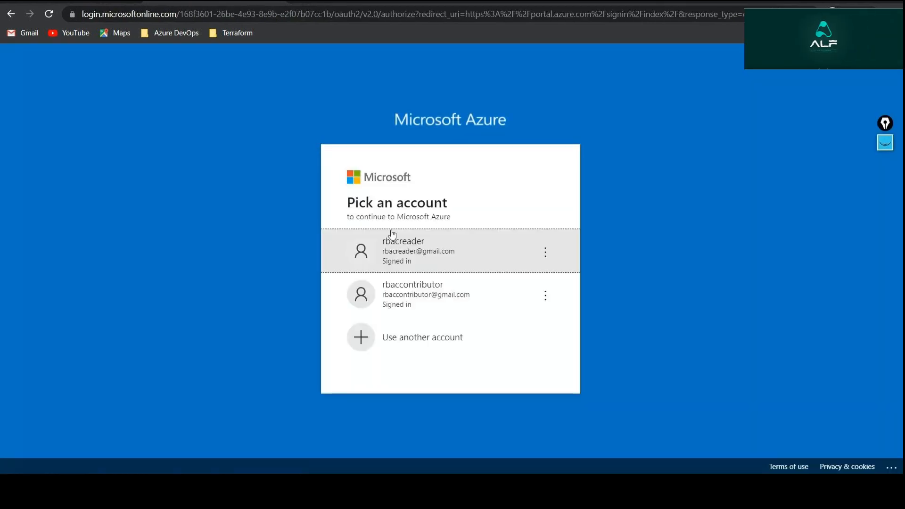
left_click(419, 257)
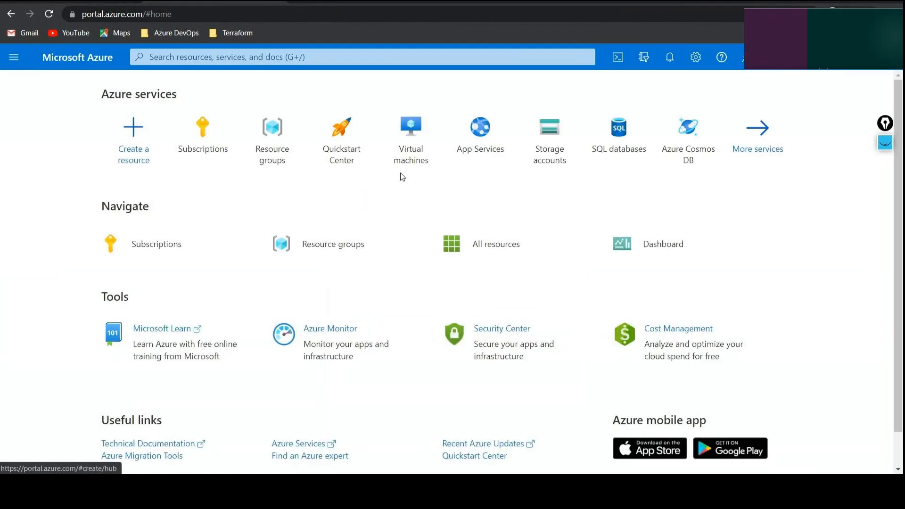
Open the secondrg resource group from the reader's resource groups and collapse the list beside it.
left_click(300, 142)
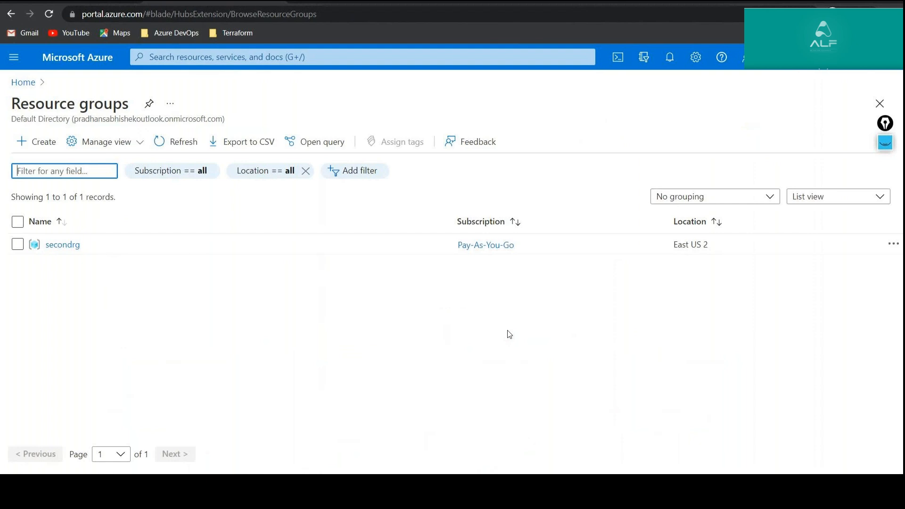
left_click(61, 246)
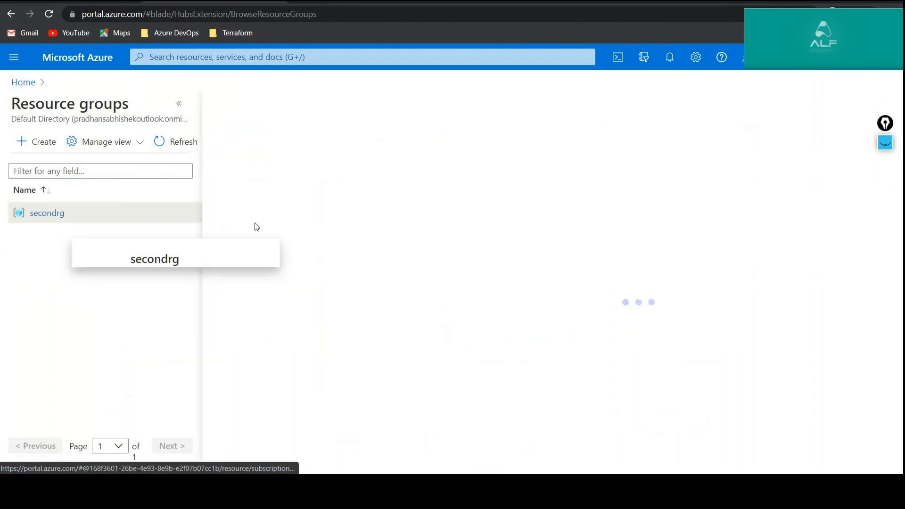
left_click(180, 104)
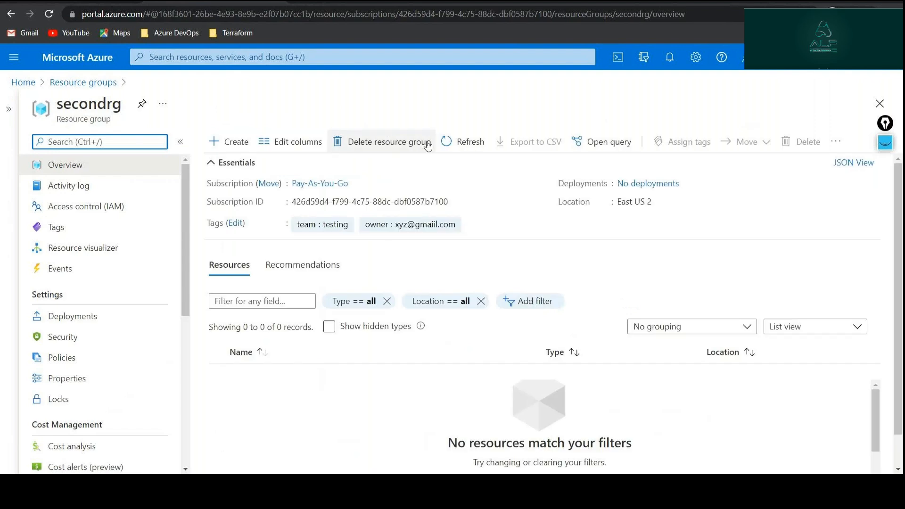
Try to delete the secondrg resource group as the reader, confirming with its name, and return to the resource groups list.
left_click(389, 141)
double_click(676, 130)
key("ctrl+c")
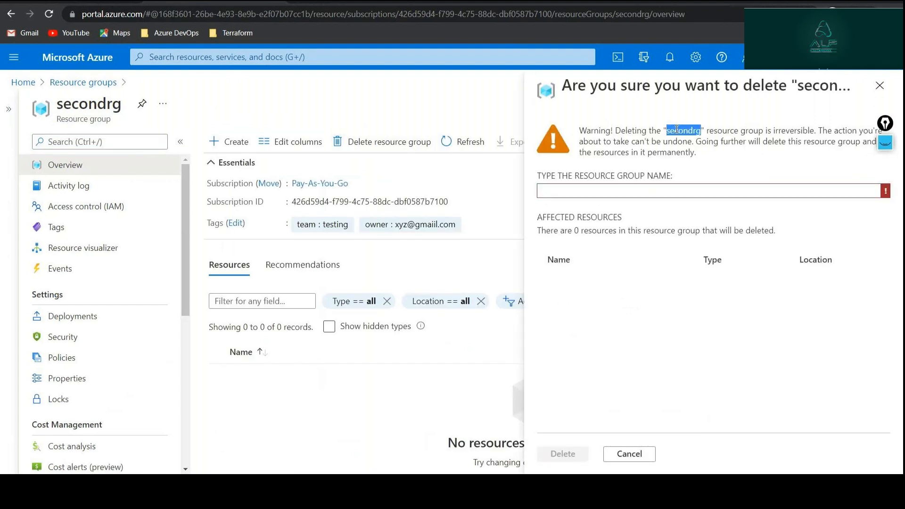
left_click(612, 191)
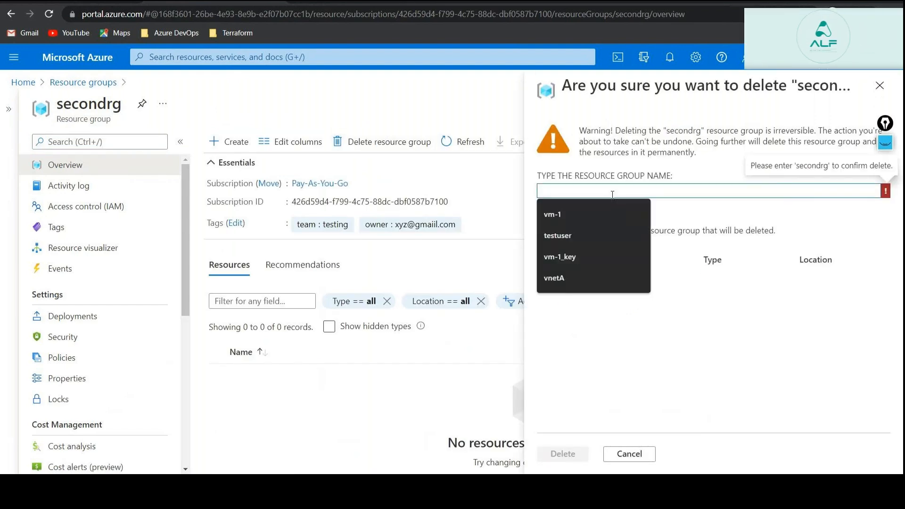
key("ctrl+v")
left_click(561, 453)
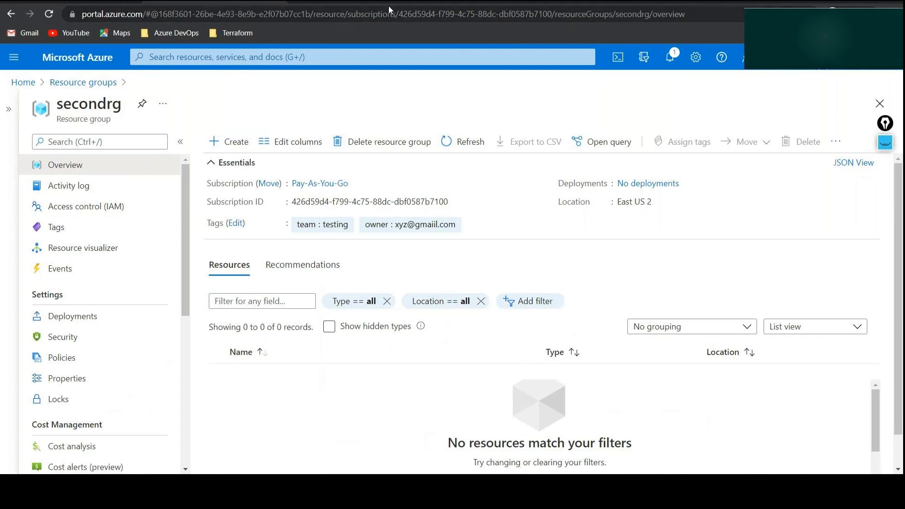
left_click(100, 83)
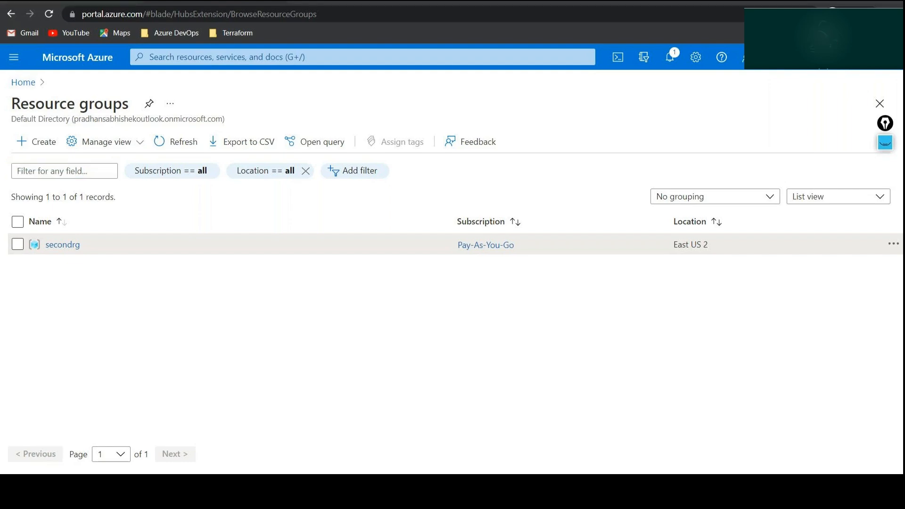
In the admin's portal window, open the Pay-As-You-Go subscription's activity log and expand the latest Create role assignment entry.
left_click(68, 442)
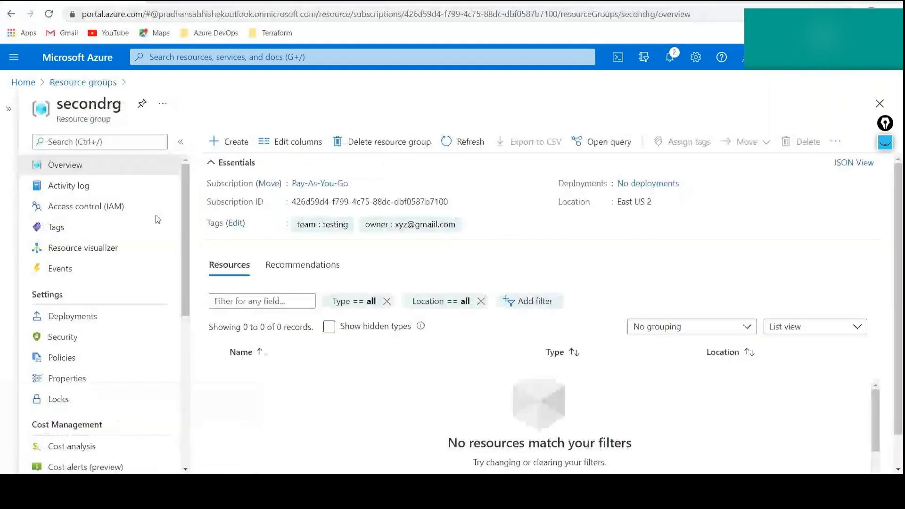
left_click(24, 82)
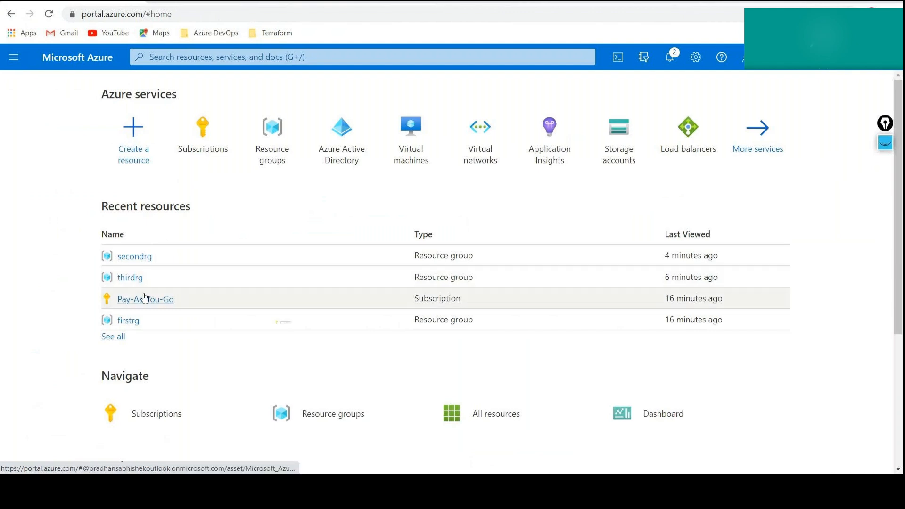
left_click(144, 298)
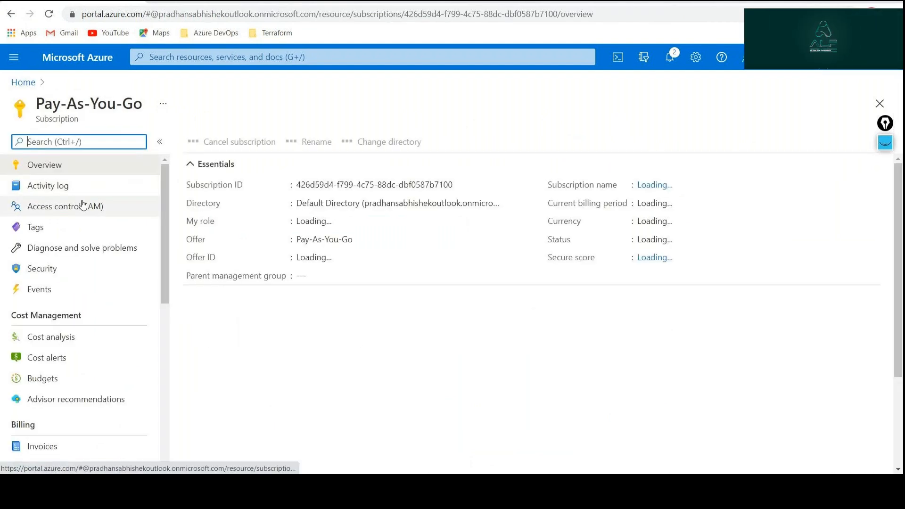
left_click(83, 206)
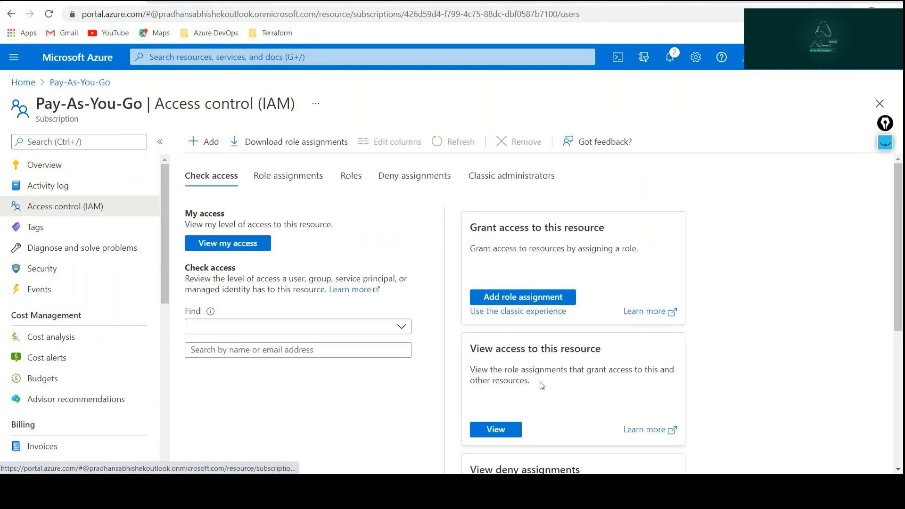
left_click(52, 185)
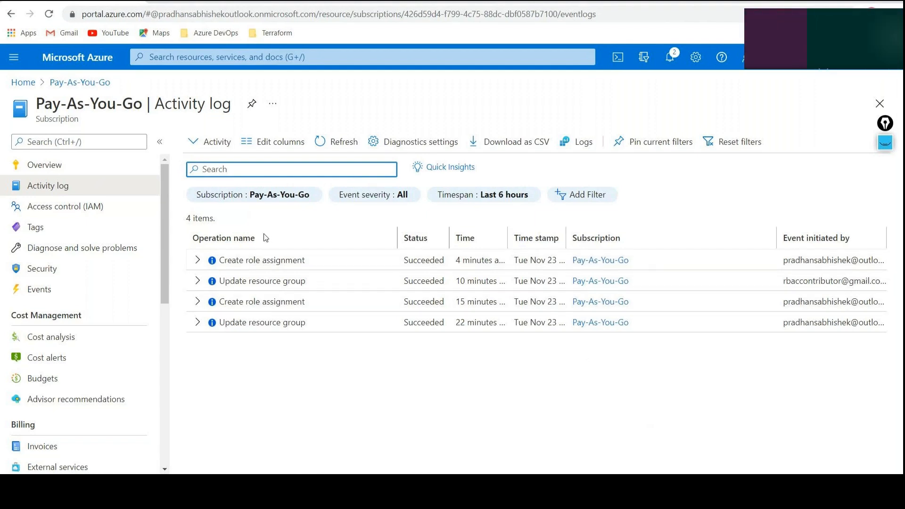
left_click(197, 261)
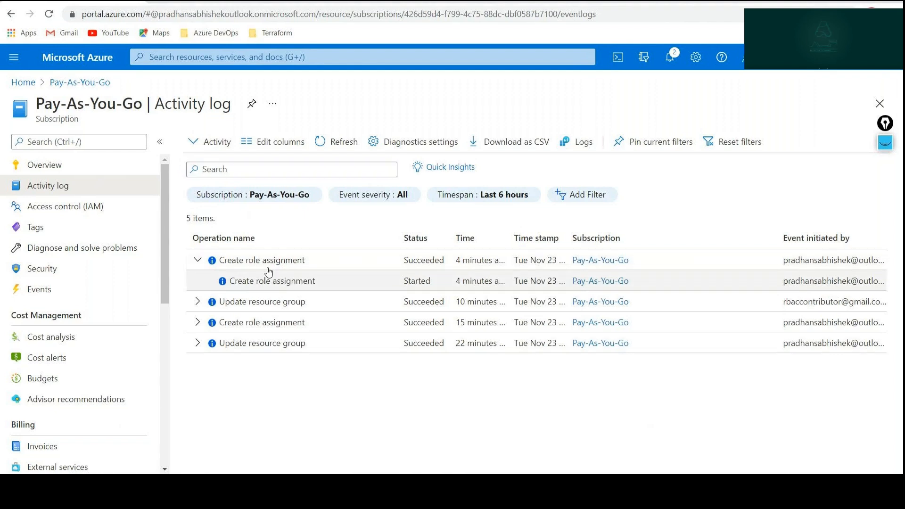
Open the details of the started Create role assignment event and mark its initiator, time stamp and message with the pen.
left_click(292, 280)
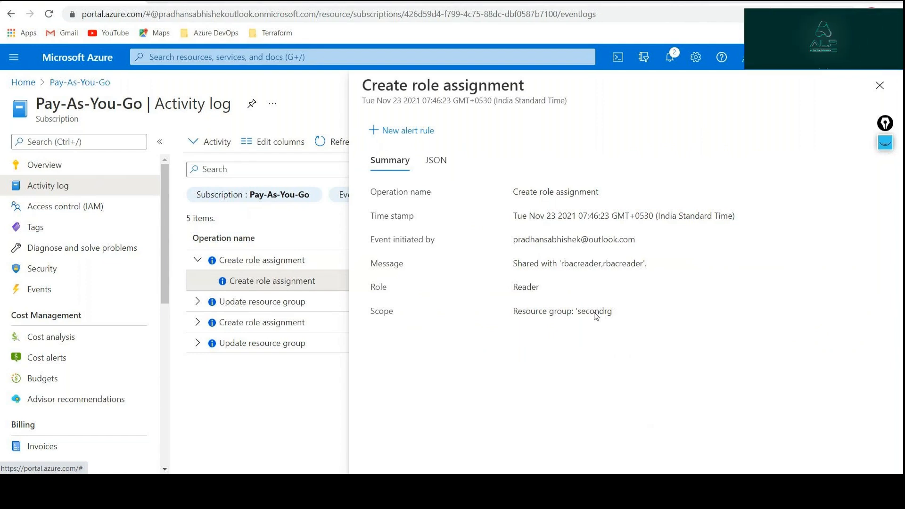
left_click(892, 143)
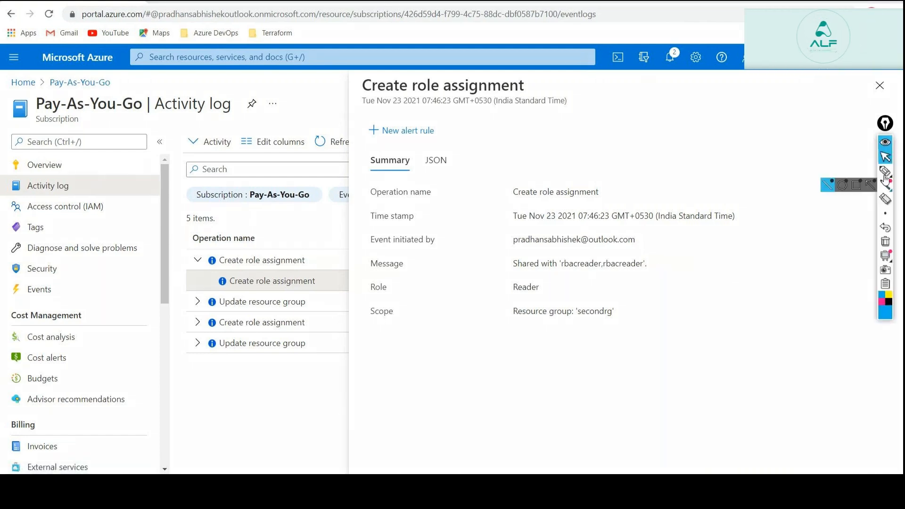
left_click(885, 171)
left_click_drag(642, 239, 669, 227)
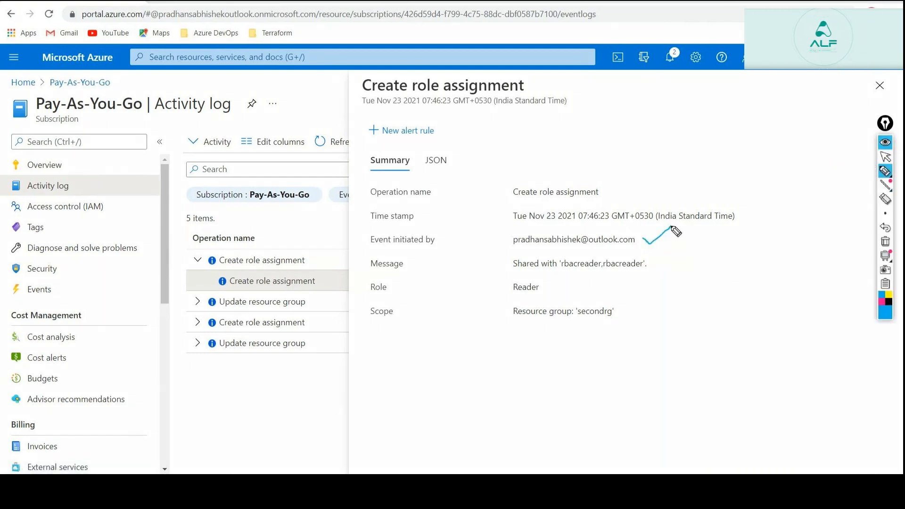
left_click_drag(577, 225, 627, 224)
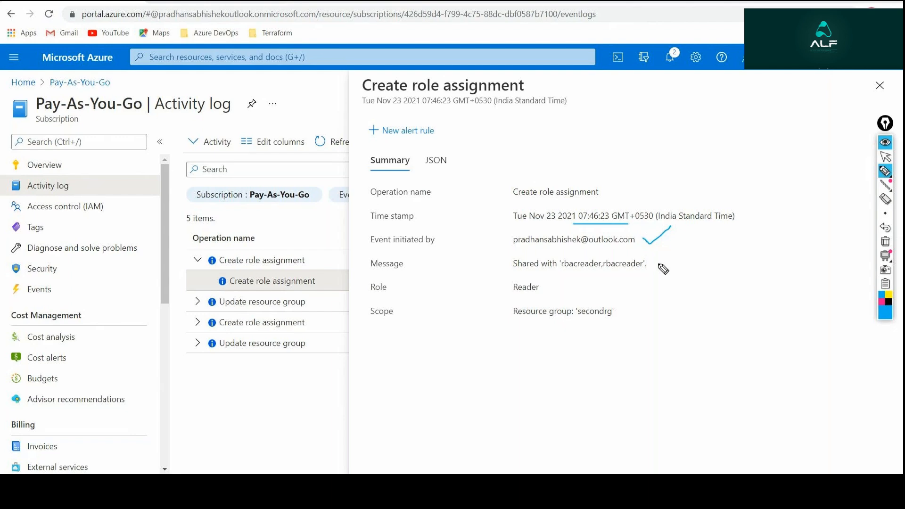
left_click_drag(658, 263, 684, 250)
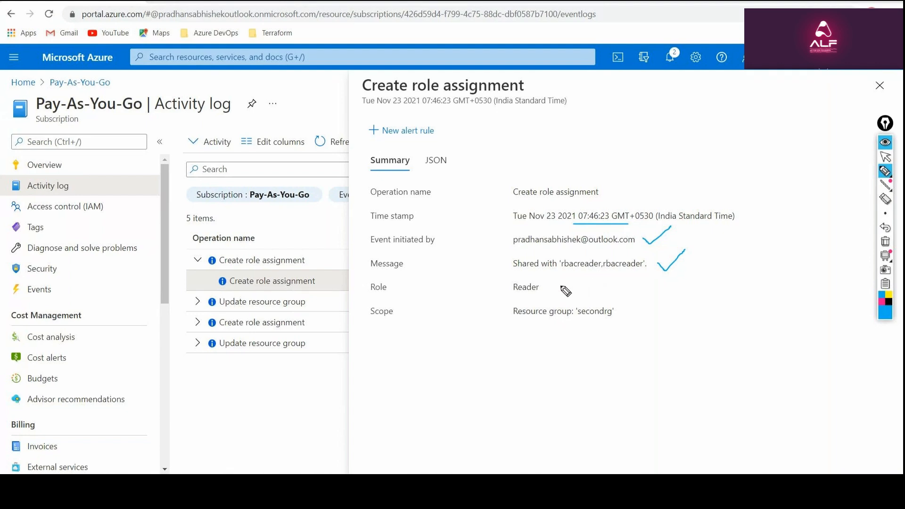
Tick the Reader role and circle it with the secondrg scope, and clear all pen marks, returning to the normal pointer.
left_click_drag(556, 287, 572, 277)
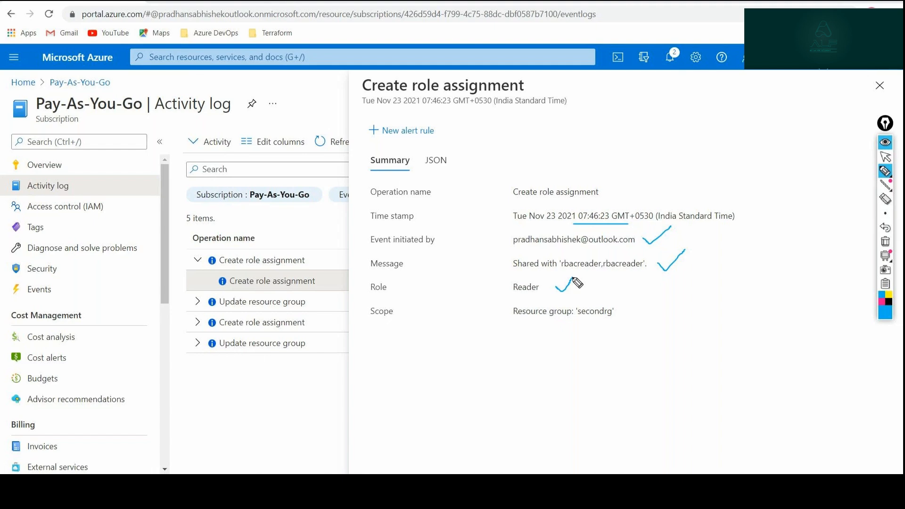
mouse_move(513, 325)
left_mouse_down()
mouse_move(593, 326)
mouse_move(561, 289)
mouse_move(514, 287)
mouse_move(528, 340)
left_mouse_up()
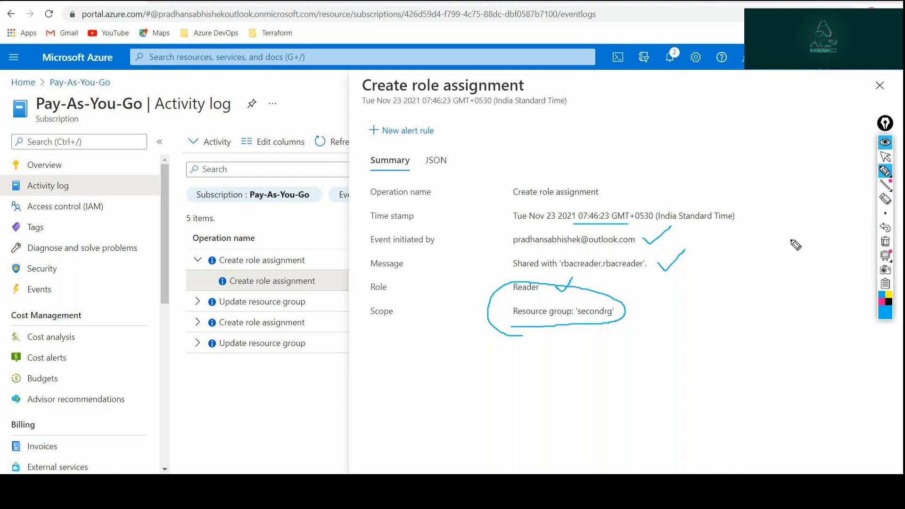
left_click(885, 243)
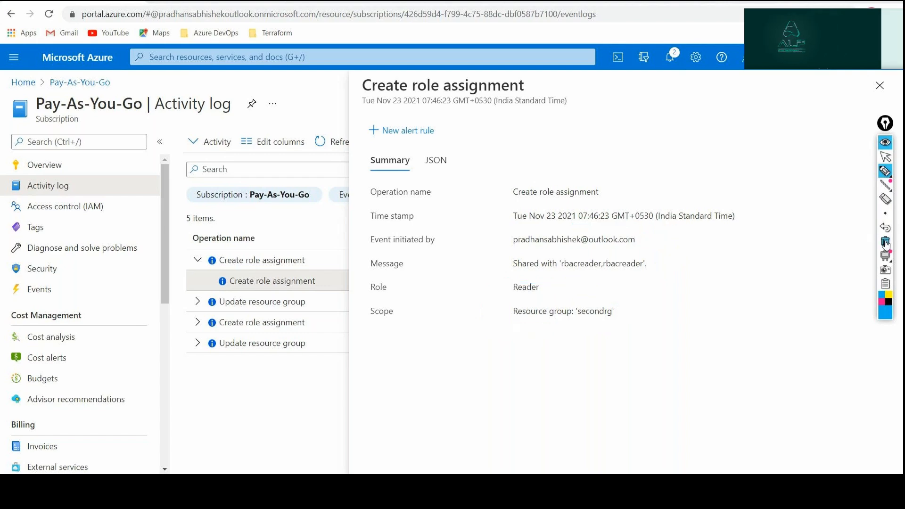
left_click(884, 157)
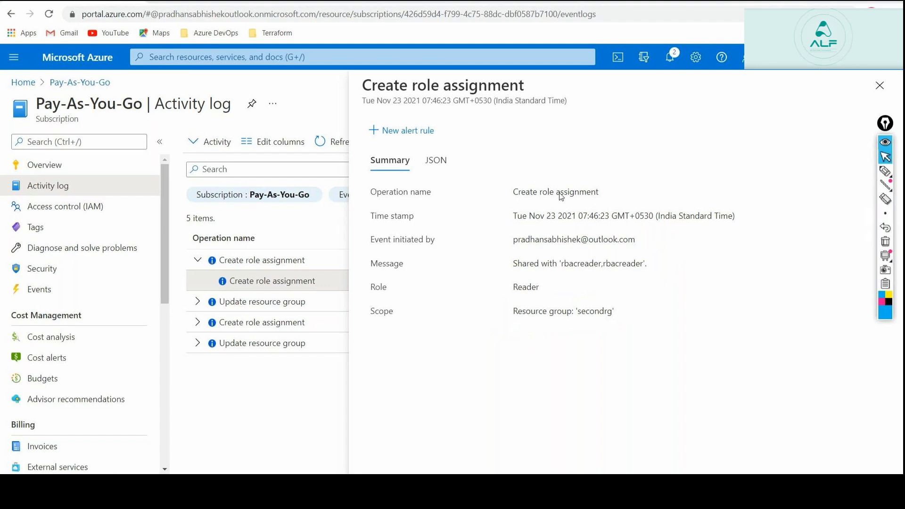
key("alt+Tab")
key("alt+Tab")
key("alt+Tab")
key("alt+Tab")
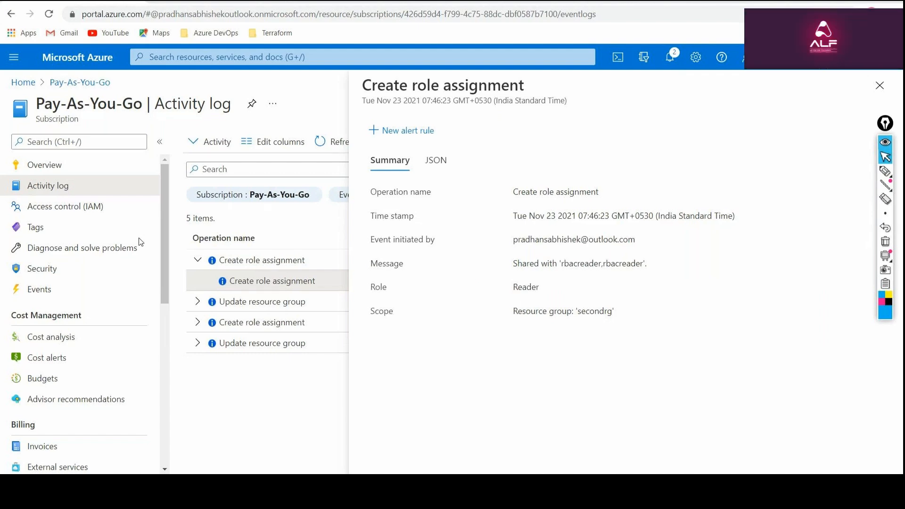
key("alt+Tab")
key("alt+Tab")
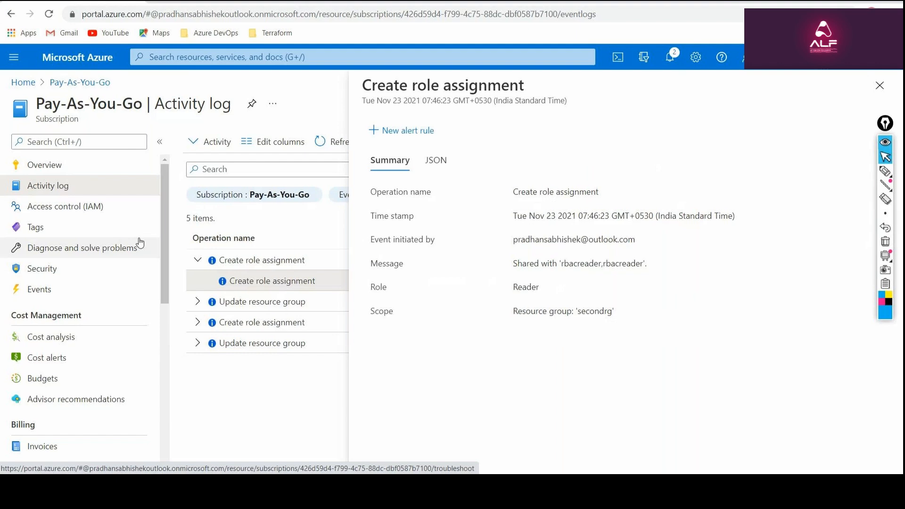